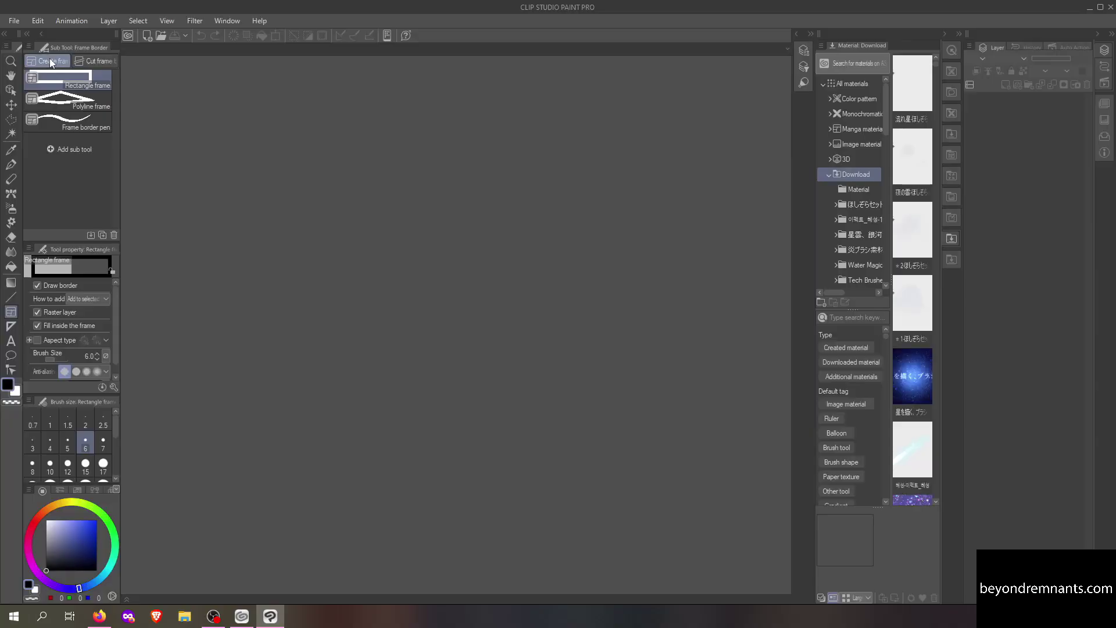
- Create a new color illustration canvas 1600 px wide and 14000 px high at 300 dpi
{"action": "left_click", "coordinate": [15, 22]}
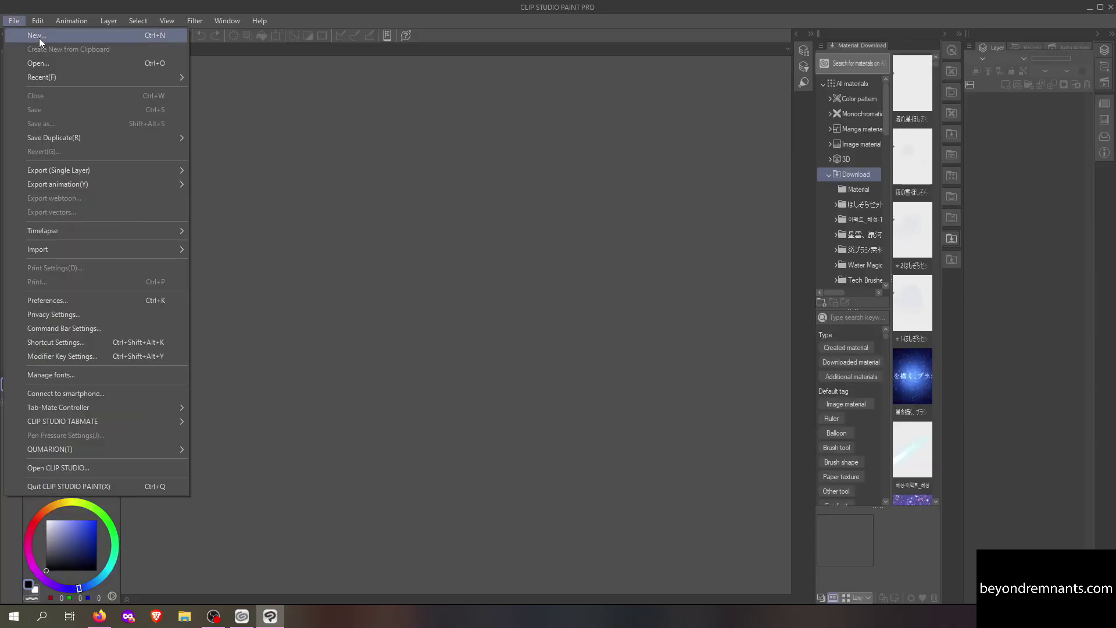
{"action": "left_click", "coordinate": [40, 36]}
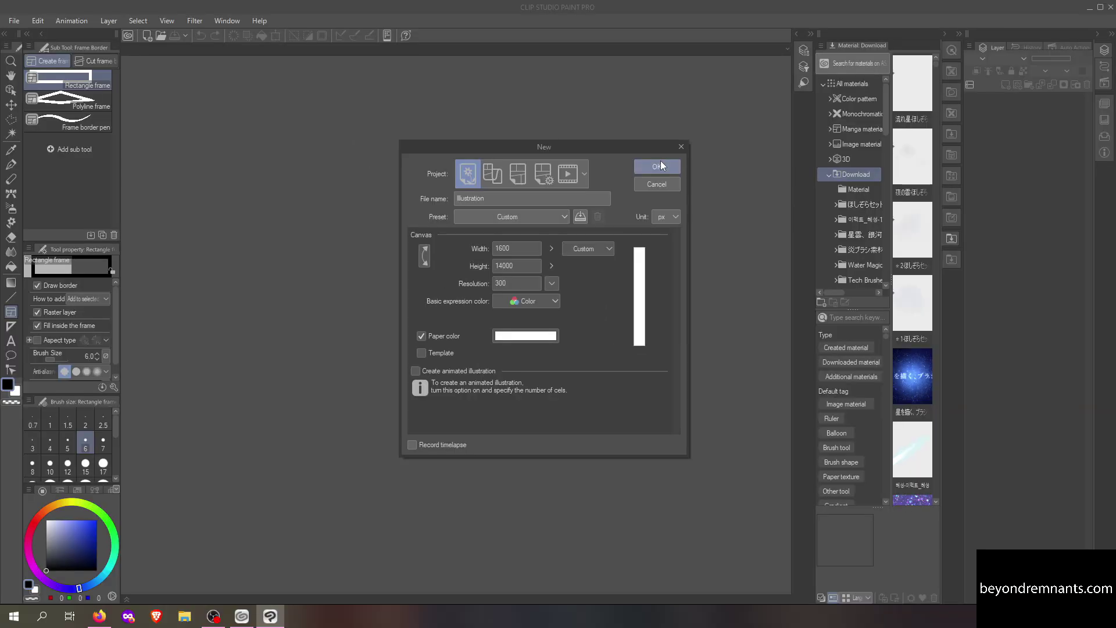
{"action": "left_click", "coordinate": [772, 77]}
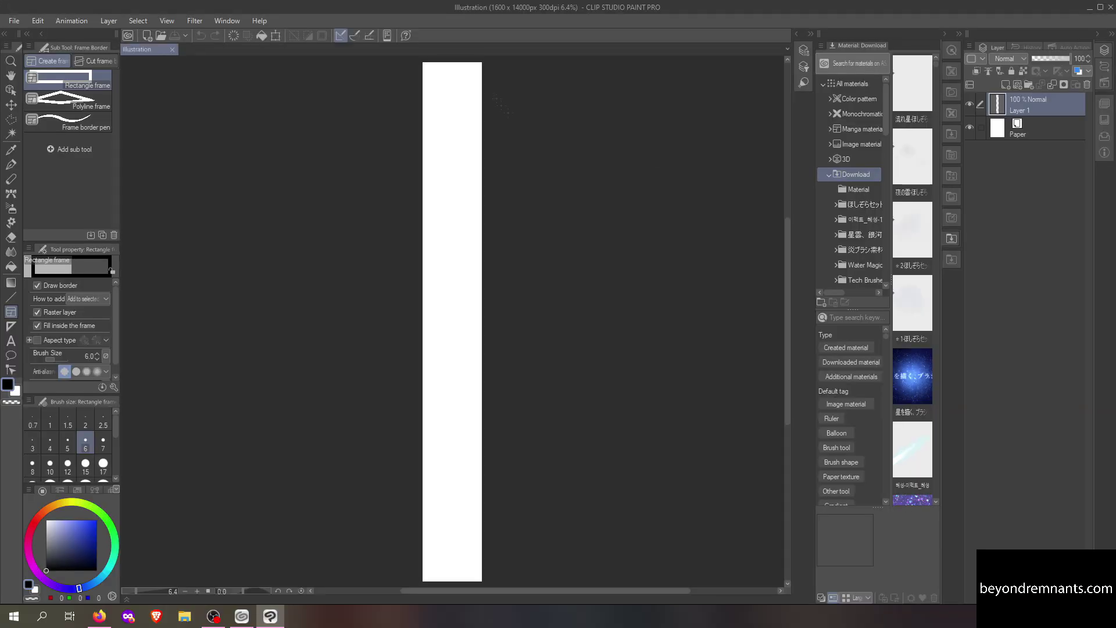
- Draw a full-width rectangular frame at the top of the canvas for the title panel
{"action": "scroll", "coordinate": [475, 87], "scroll_direction": "up", "scroll_amount": 4}
{"action": "left_click_drag", "start_coordinate": [787, 148], "coordinate": [788, 126]}
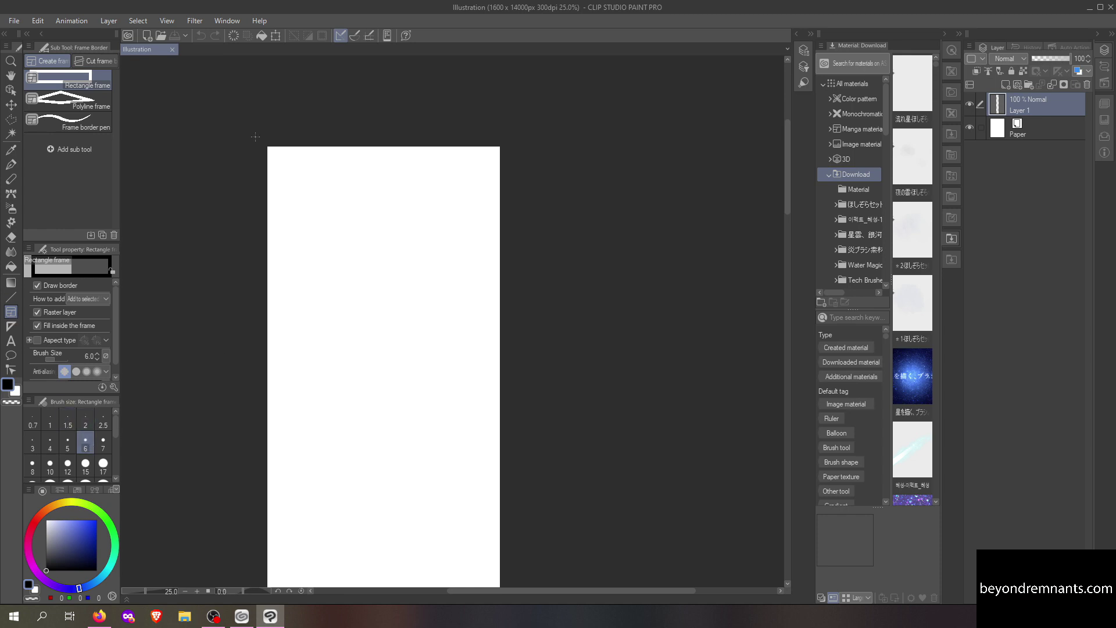
{"action": "left_click_drag", "start_coordinate": [291, 175], "coordinate": [511, 472]}
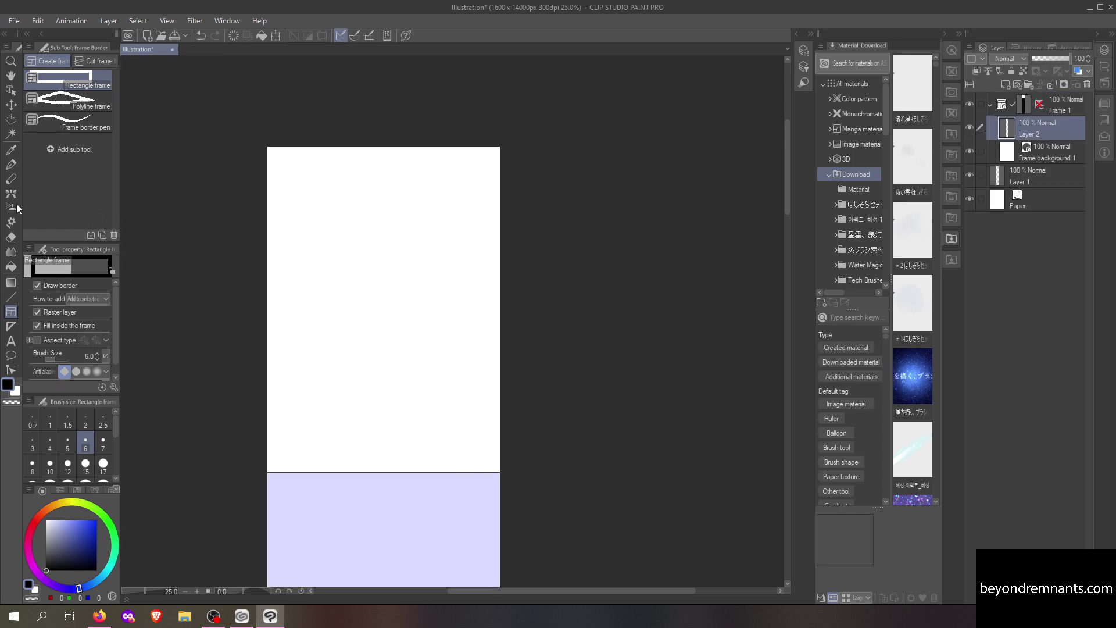
- Handwrite "Title By me" in light blue in the title panel with the Turnip pen
{"action": "left_click", "coordinate": [11, 169]}
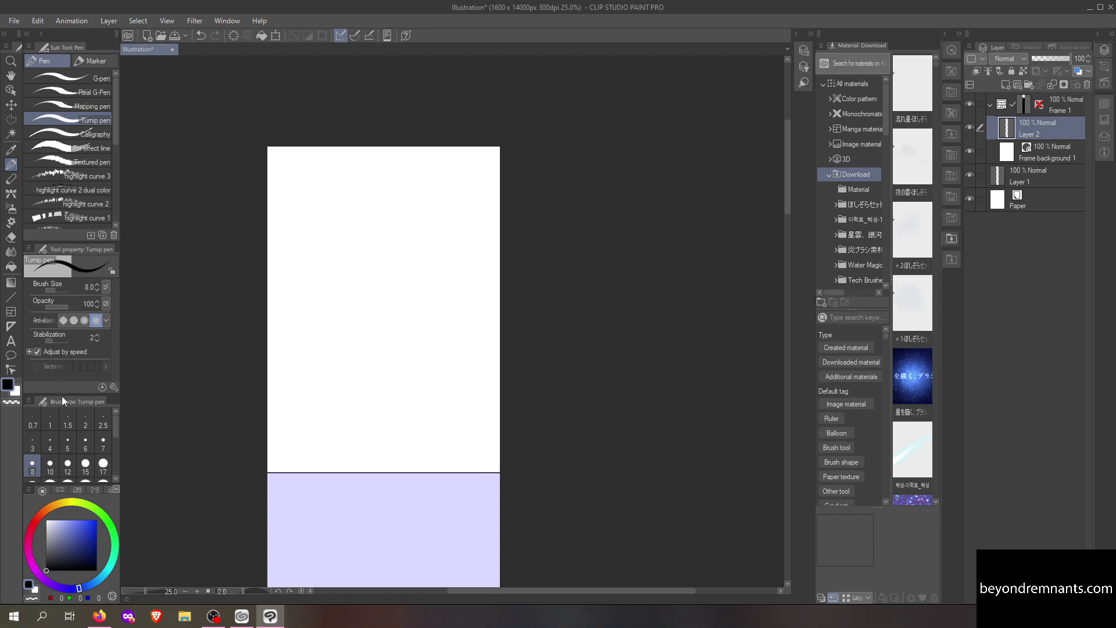
{"action": "left_click", "coordinate": [103, 578]}
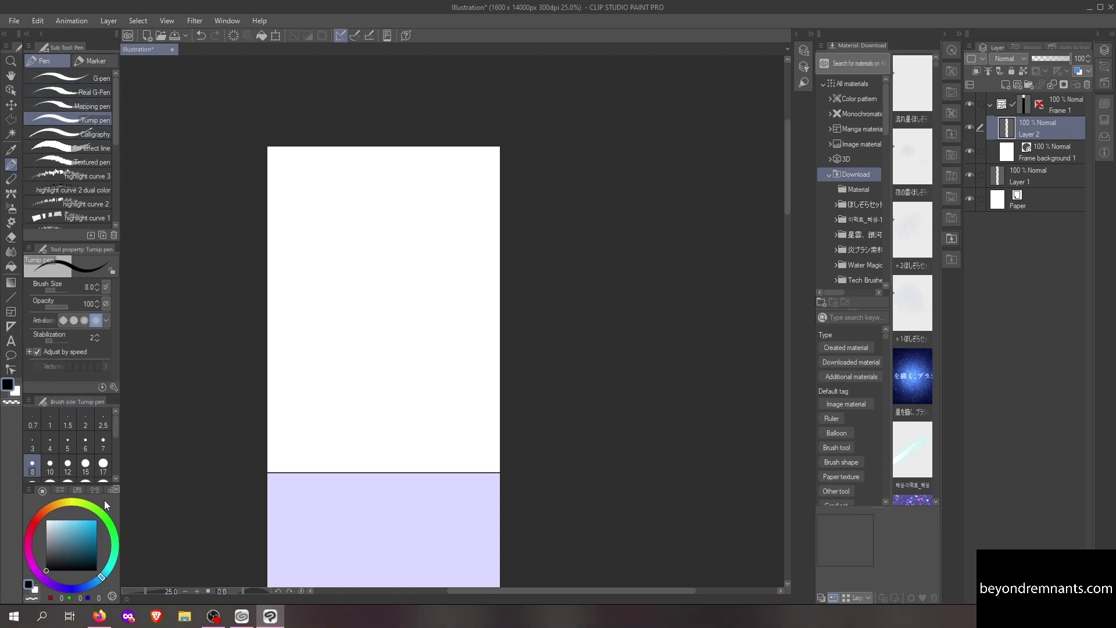
{"action": "left_click_drag", "start_coordinate": [74, 527], "coordinate": [97, 520]}
{"action": "left_click_drag", "start_coordinate": [378, 270], "coordinate": [372, 289]}
{"action": "left_click_drag", "start_coordinate": [368, 280], "coordinate": [397, 273]}
{"action": "left_click_drag", "start_coordinate": [418, 239], "coordinate": [407, 286]}
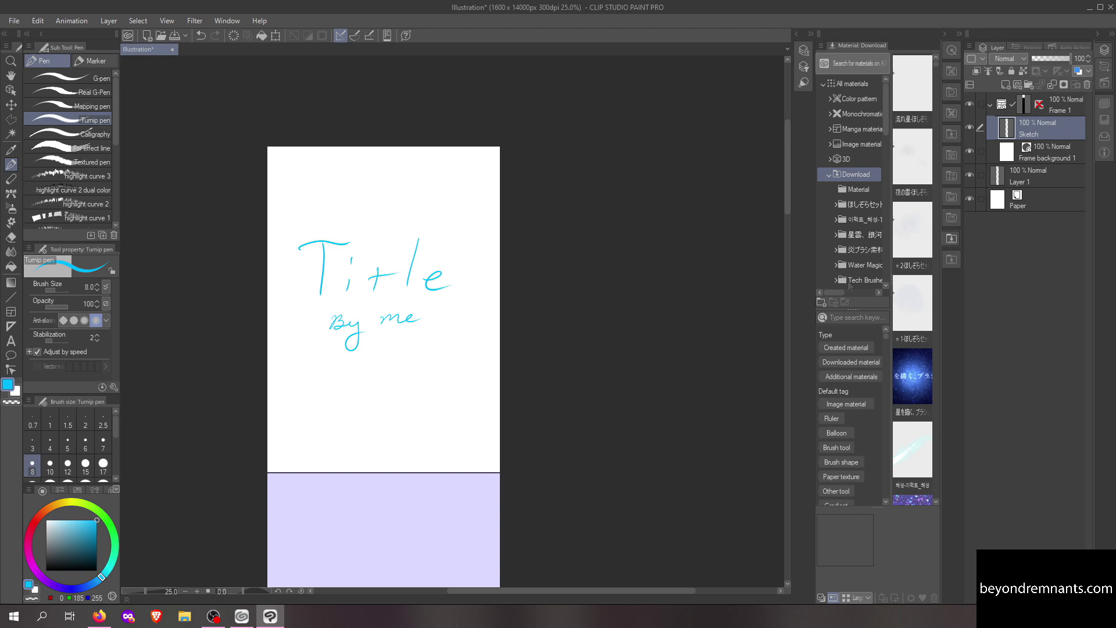
- Add staggered rectangular panels down the page below the title with the Rectangle frame tool
{"action": "left_click", "coordinate": [11, 312]}
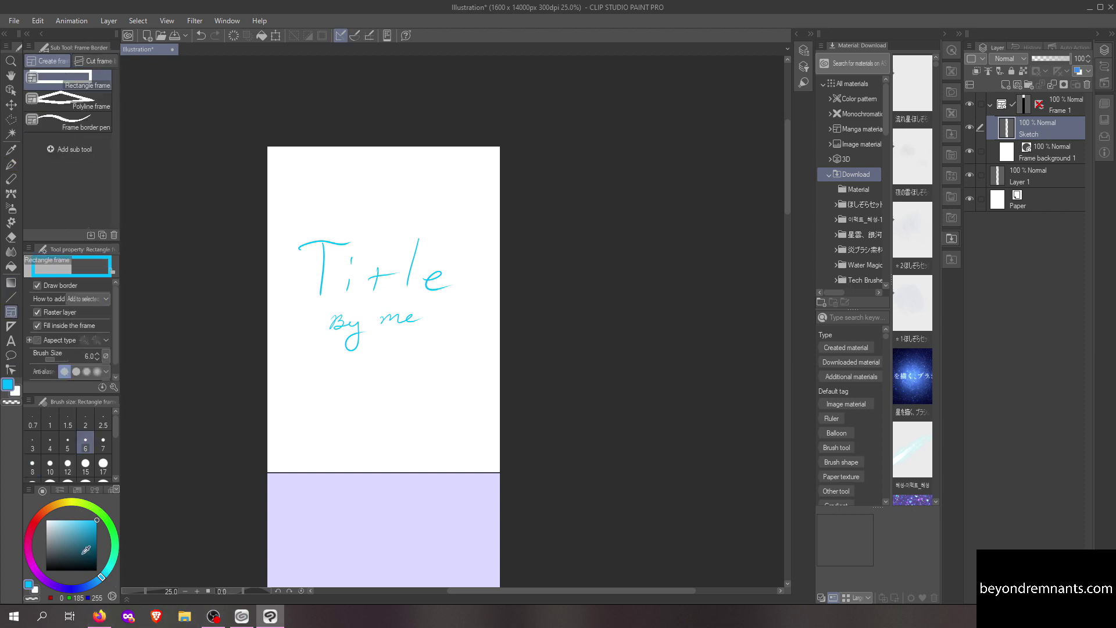
{"action": "scroll", "coordinate": [301, 233], "scroll_direction": "down", "scroll_amount": 5}
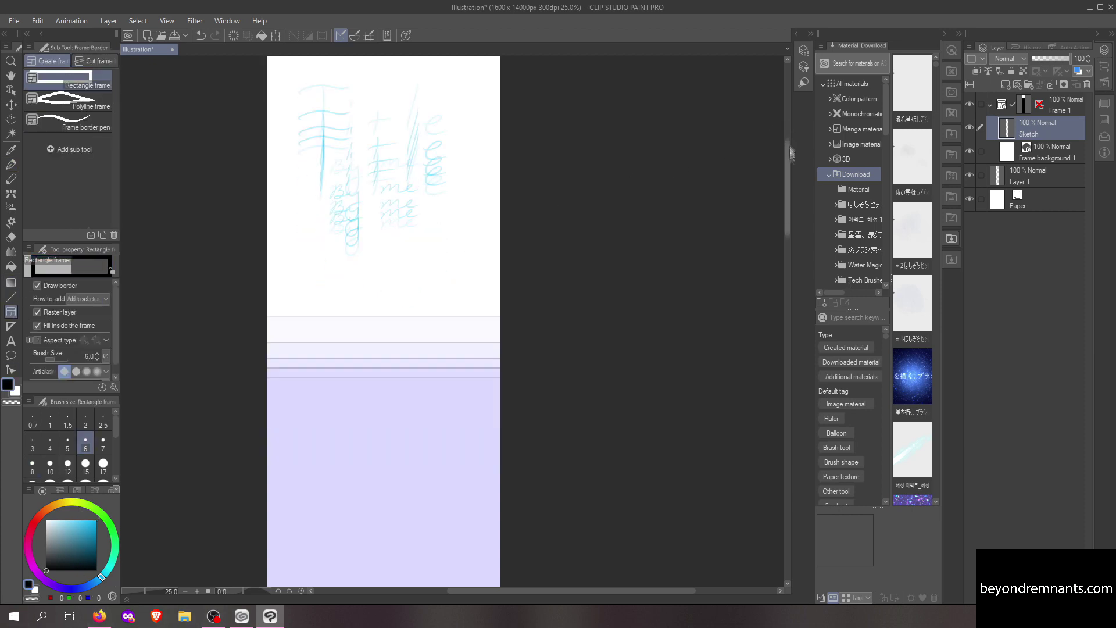
{"action": "left_click_drag", "start_coordinate": [407, 337], "coordinate": [491, 391]}
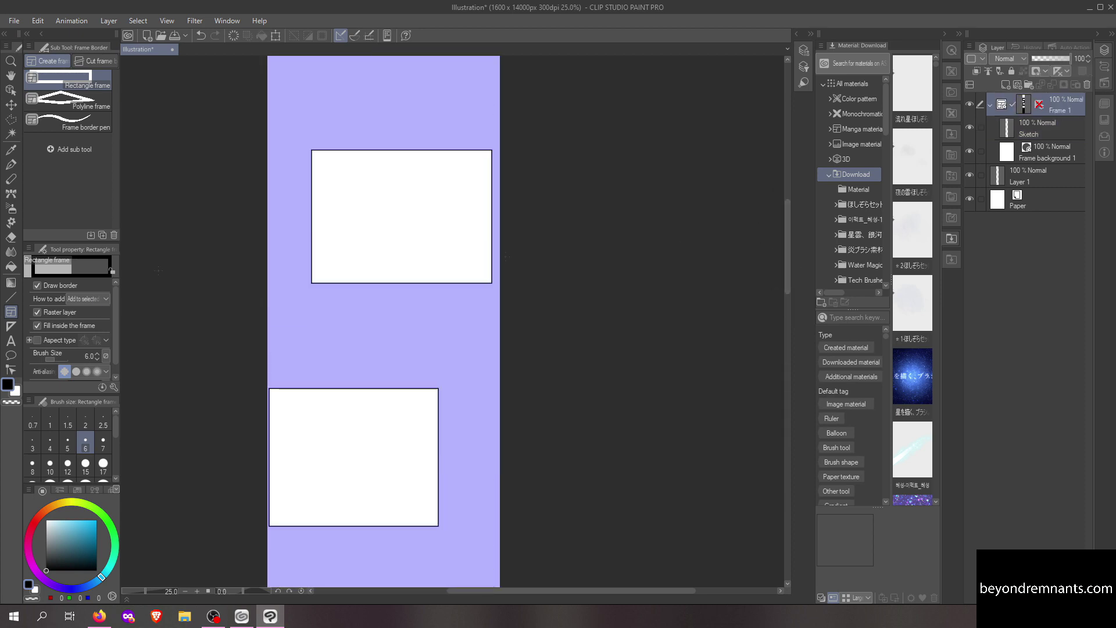
- Sketch a long-haired figure seated behind a desk in the first panel below the title, on the Sketch layer
{"action": "key", "text": "p"}
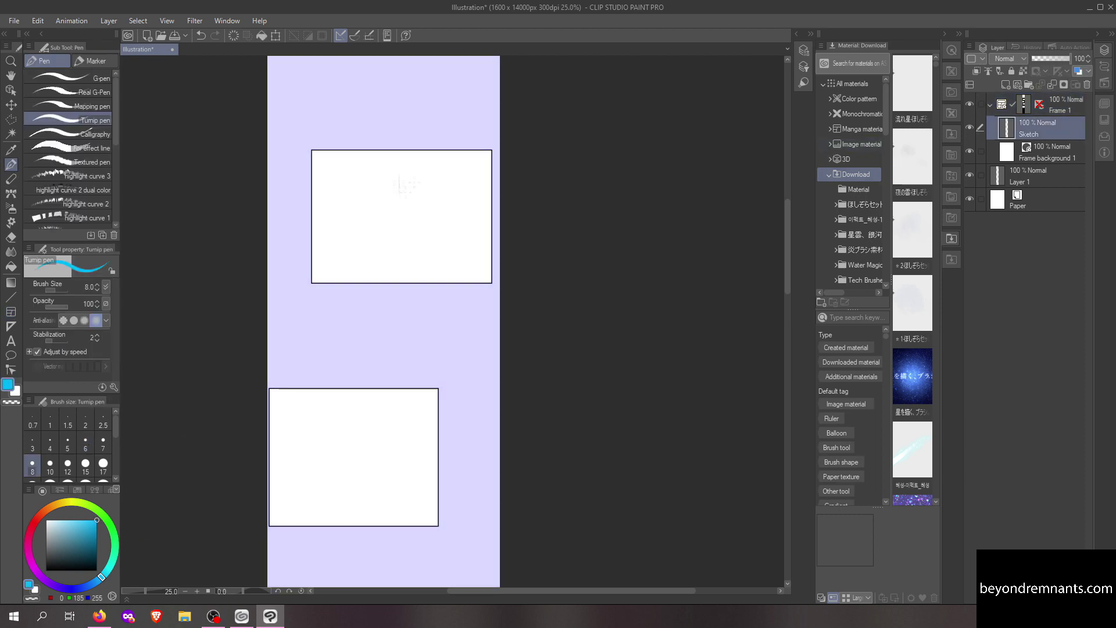
{"action": "left_click_drag", "start_coordinate": [418, 174], "coordinate": [407, 209]}
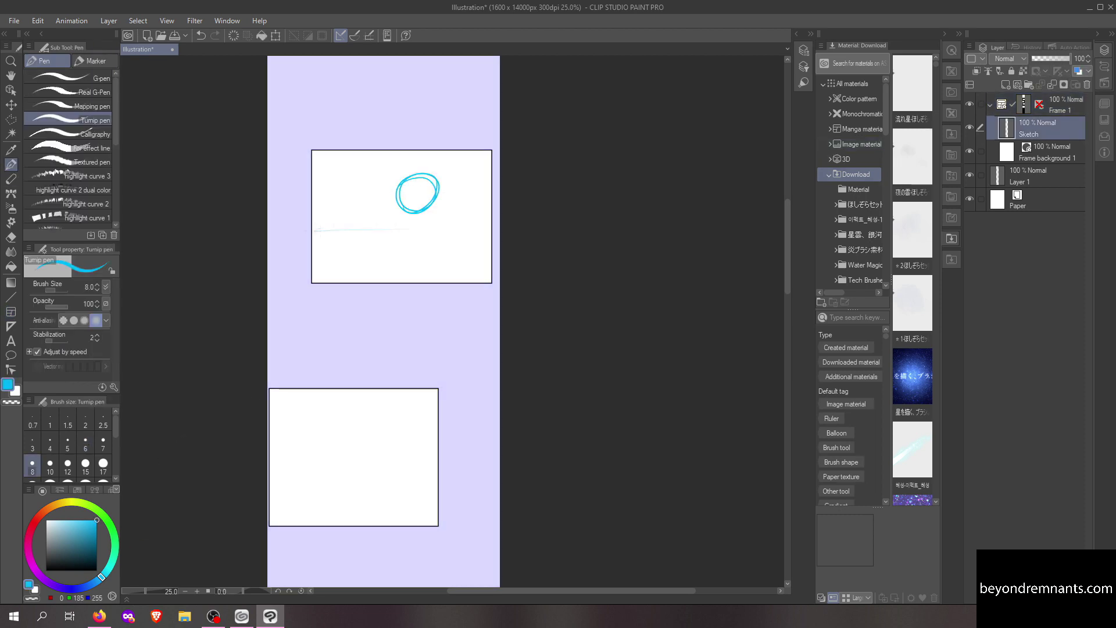
{"action": "left_click_drag", "start_coordinate": [312, 230], "coordinate": [447, 282]}
{"action": "left_click_drag", "start_coordinate": [375, 239], "coordinate": [398, 215]}
{"action": "left_click_drag", "start_coordinate": [412, 173], "coordinate": [451, 218]}
{"action": "mouse_move", "coordinate": [397, 246]}
{"action": "left_mouse_down"}
{"action": "mouse_move", "coordinate": [424, 244]}
{"action": "mouse_move", "coordinate": [384, 273]}
{"action": "left_mouse_up"}
{"action": "left_click_drag", "start_coordinate": [414, 228], "coordinate": [492, 227]}
- Sketch a round-headed figure raising one arm beside a table edge in the second panel
{"action": "left_click_drag", "start_coordinate": [787, 216], "coordinate": [787, 254]}
{"action": "mouse_move", "coordinate": [329, 224]}
{"action": "left_mouse_down"}
{"action": "mouse_move", "coordinate": [314, 230]}
{"action": "mouse_move", "coordinate": [319, 319]}
{"action": "left_mouse_up"}
{"action": "mouse_move", "coordinate": [324, 294]}
{"action": "left_mouse_down"}
{"action": "mouse_move", "coordinate": [352, 280]}
{"action": "mouse_move", "coordinate": [436, 287]}
{"action": "left_mouse_up"}
{"action": "mouse_move", "coordinate": [361, 290]}
{"action": "left_mouse_down"}
{"action": "mouse_move", "coordinate": [362, 319]}
{"action": "mouse_move", "coordinate": [495, 326]}
{"action": "left_mouse_up"}
- Sketch a front-facing figure with arms resting on a desk in the third panel
{"action": "scroll", "coordinate": [384, 319], "scroll_direction": "down", "scroll_amount": 3}
{"action": "left_click_drag", "start_coordinate": [404, 264], "coordinate": [409, 267]}
{"action": "mouse_move", "coordinate": [407, 269]}
{"action": "left_mouse_down"}
{"action": "mouse_move", "coordinate": [399, 311]}
{"action": "mouse_move", "coordinate": [437, 317]}
{"action": "left_mouse_up"}
{"action": "mouse_move", "coordinate": [382, 320]}
{"action": "left_mouse_down"}
{"action": "mouse_move", "coordinate": [408, 310]}
{"action": "mouse_move", "coordinate": [372, 342]}
{"action": "mouse_move", "coordinate": [407, 343]}
{"action": "mouse_move", "coordinate": [426, 384]}
{"action": "left_mouse_up"}
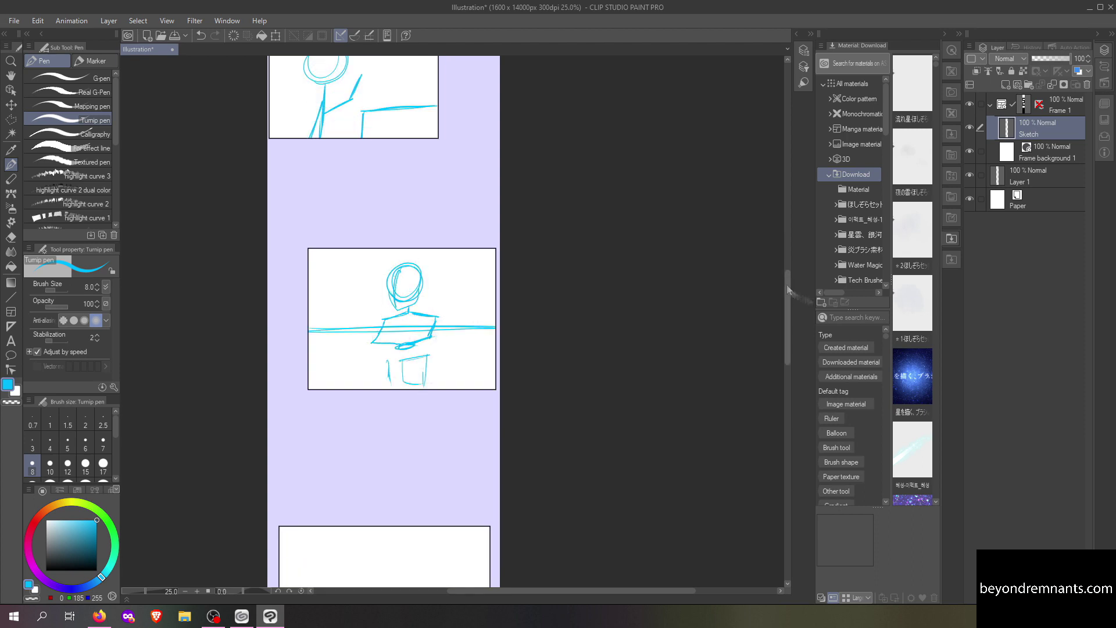
- Sketch a large table with a small seated figure behind it in the fourth panel
{"action": "left_click_drag", "start_coordinate": [787, 290], "coordinate": [788, 356]}
{"action": "left_click_drag", "start_coordinate": [381, 303], "coordinate": [489, 300]}
{"action": "mouse_move", "coordinate": [381, 304]}
{"action": "left_mouse_down"}
{"action": "mouse_move", "coordinate": [378, 352]}
{"action": "mouse_move", "coordinate": [489, 342]}
{"action": "left_mouse_up"}
{"action": "left_click_drag", "start_coordinate": [405, 350], "coordinate": [405, 385]}
{"action": "left_click_drag", "start_coordinate": [450, 262], "coordinate": [448, 281]}
{"action": "left_click_drag", "start_coordinate": [434, 289], "coordinate": [456, 303]}
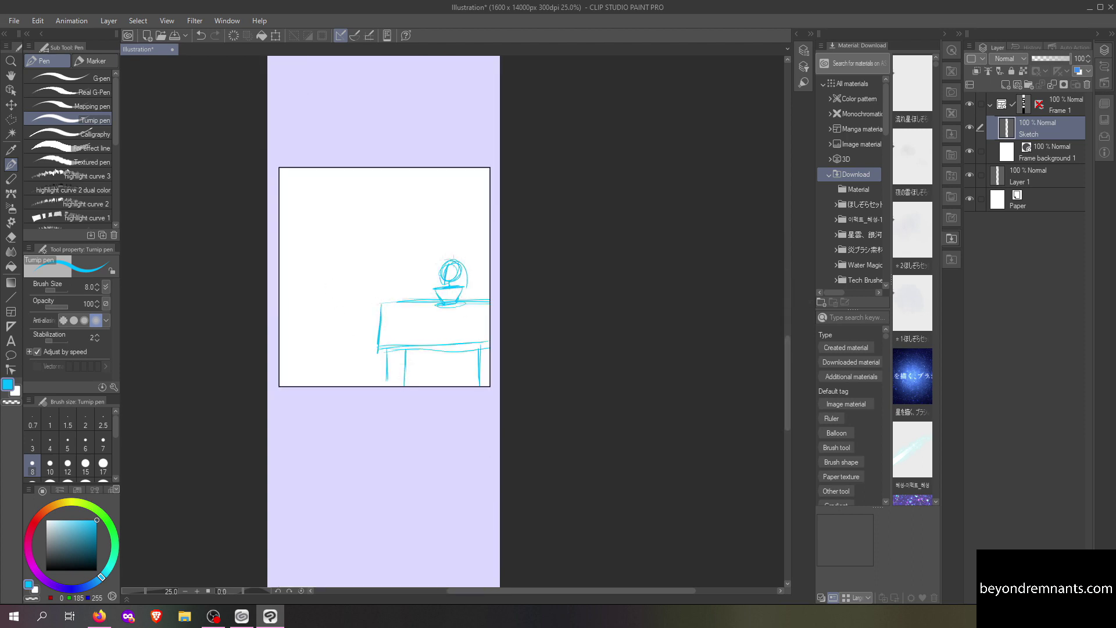
- Sketch a standing stick figure reaching toward the table in the fourth panel
{"action": "left_click_drag", "start_coordinate": [350, 244], "coordinate": [348, 272]}
{"action": "mouse_move", "coordinate": [347, 273]}
{"action": "left_mouse_down"}
{"action": "mouse_move", "coordinate": [343, 331]}
{"action": "mouse_move", "coordinate": [394, 301]}
{"action": "left_mouse_up"}
{"action": "left_click_drag", "start_coordinate": [344, 325], "coordinate": [337, 370]}
{"action": "left_click_drag", "start_coordinate": [347, 334], "coordinate": [339, 354]}
- Draw a rectangular panel below the fourth one and pull its lower-left corner inward to make it triangular
{"action": "scroll", "coordinate": [383, 291], "scroll_direction": "down", "scroll_amount": 5}
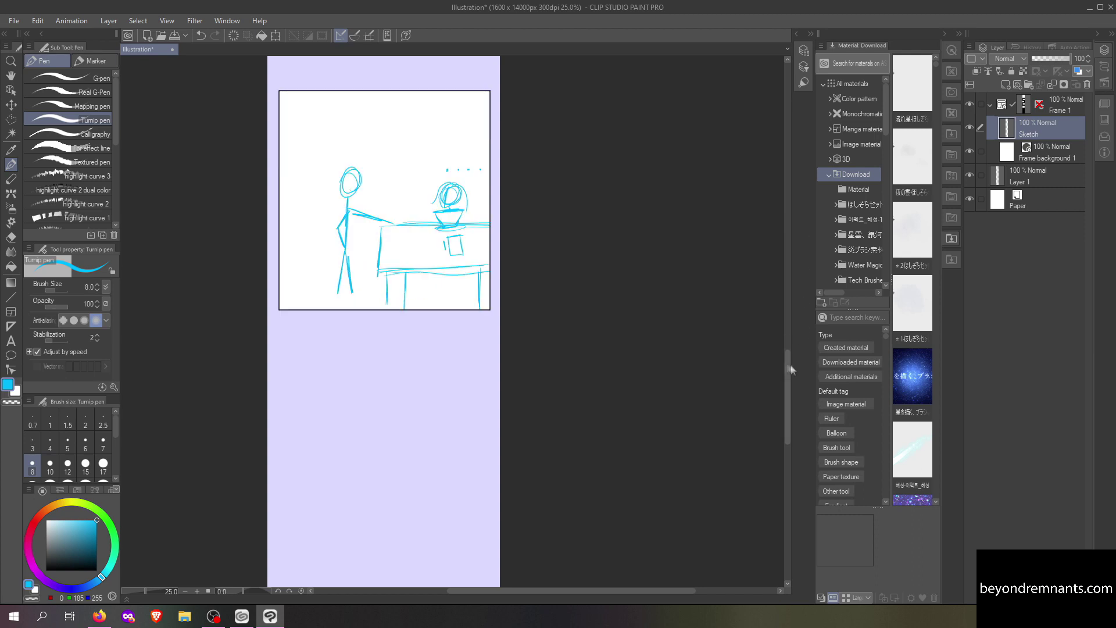
{"action": "left_click", "coordinate": [11, 312]}
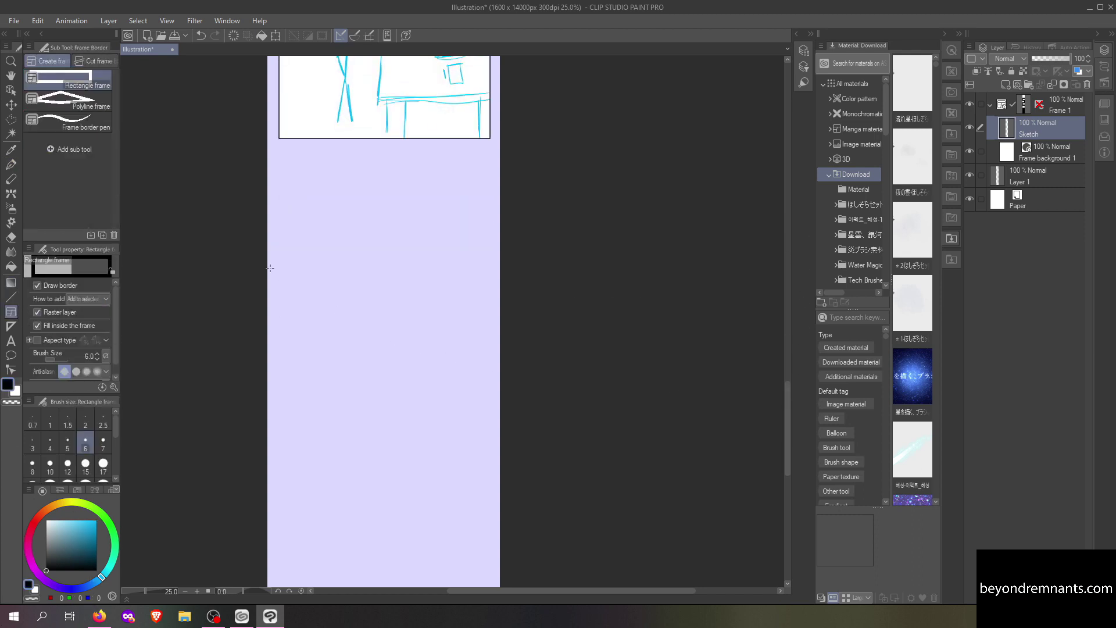
{"action": "left_click_drag", "start_coordinate": [273, 256], "coordinate": [493, 448]}
{"action": "left_click_drag", "start_coordinate": [273, 447], "coordinate": [382, 356]}
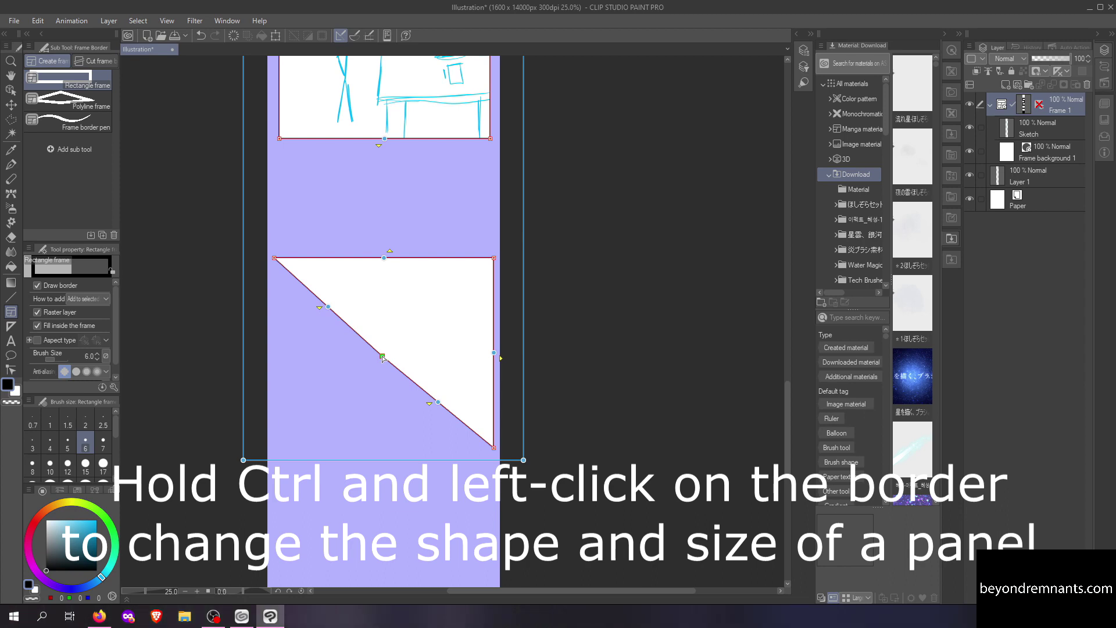
{"action": "left_click", "coordinate": [617, 265]}
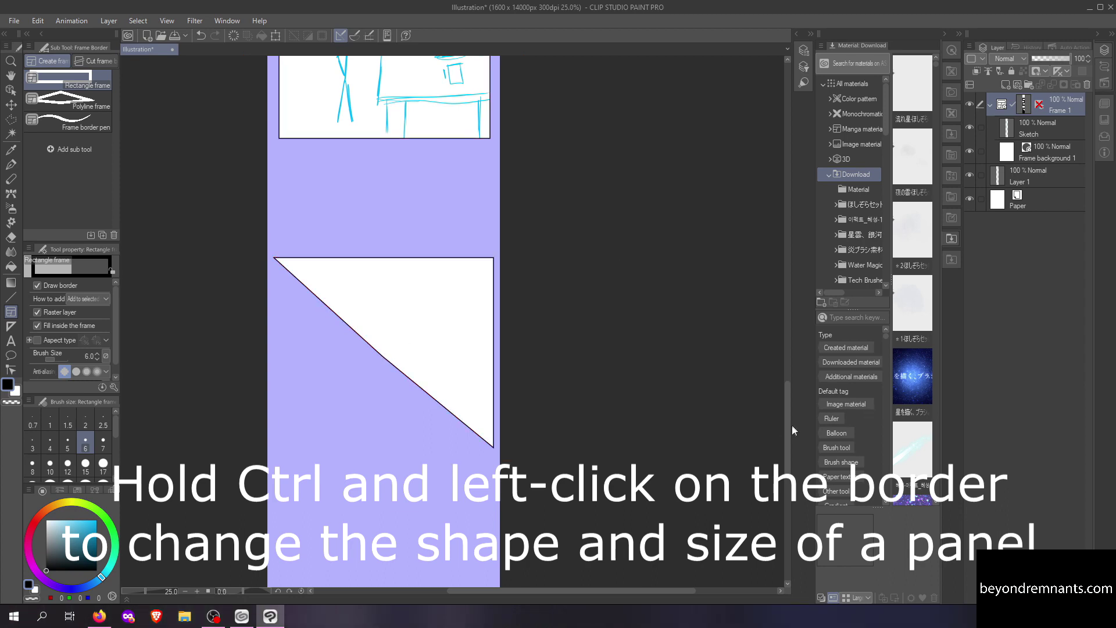
- Draw a last rectangular panel below the triangular one and extend its borders past both canvas sides and toward the canvas bottom
{"action": "scroll", "coordinate": [792, 424], "scroll_direction": "down", "scroll_amount": 5}
{"action": "left_click_drag", "start_coordinate": [282, 347], "coordinate": [494, 539]}
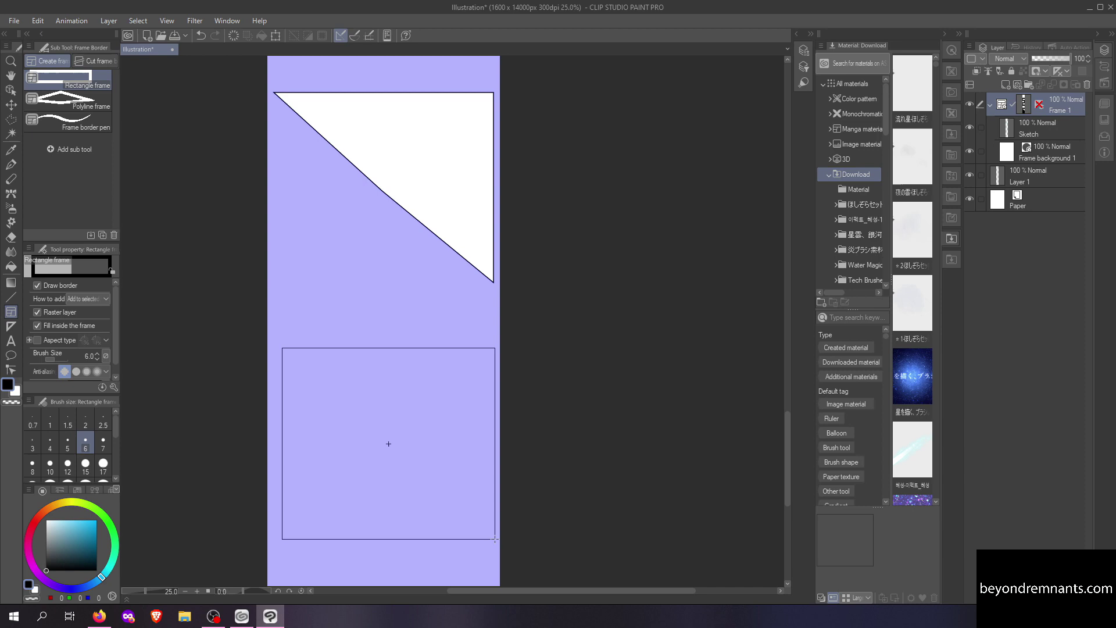
{"action": "scroll", "coordinate": [386, 443], "scroll_direction": "down", "scroll_amount": 3}
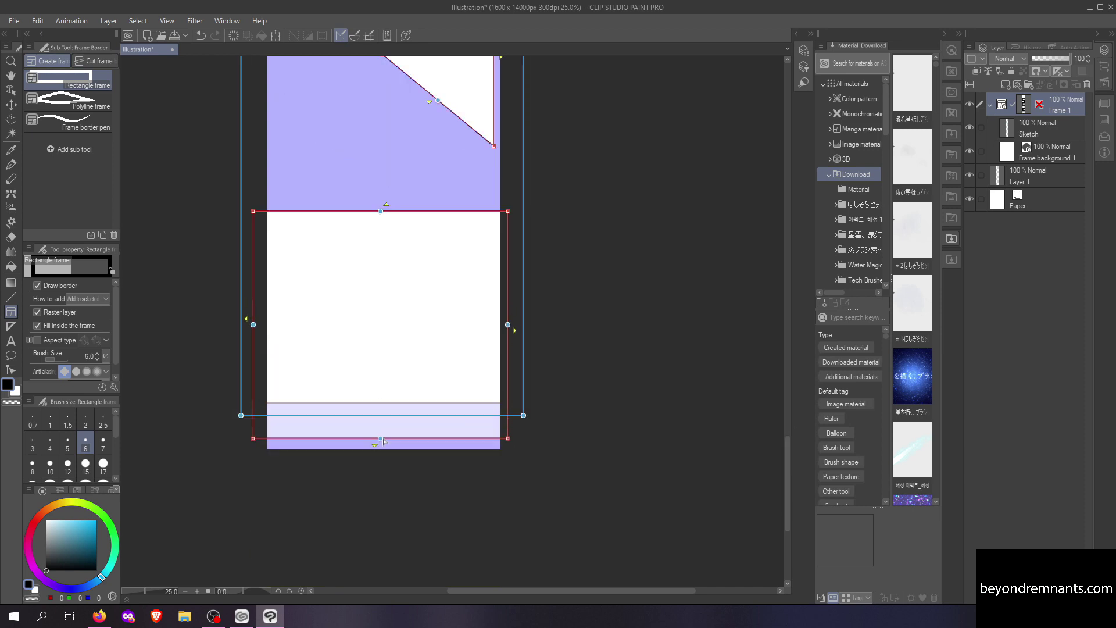
{"action": "left_click_drag", "start_coordinate": [383, 441], "coordinate": [383, 441]}
- Sketch a long-haired head-and-shoulders figure in the triangular panel on the Sketch layer
{"action": "left_click_drag", "start_coordinate": [787, 515], "coordinate": [779, 453]}
{"action": "key", "text": "p"}
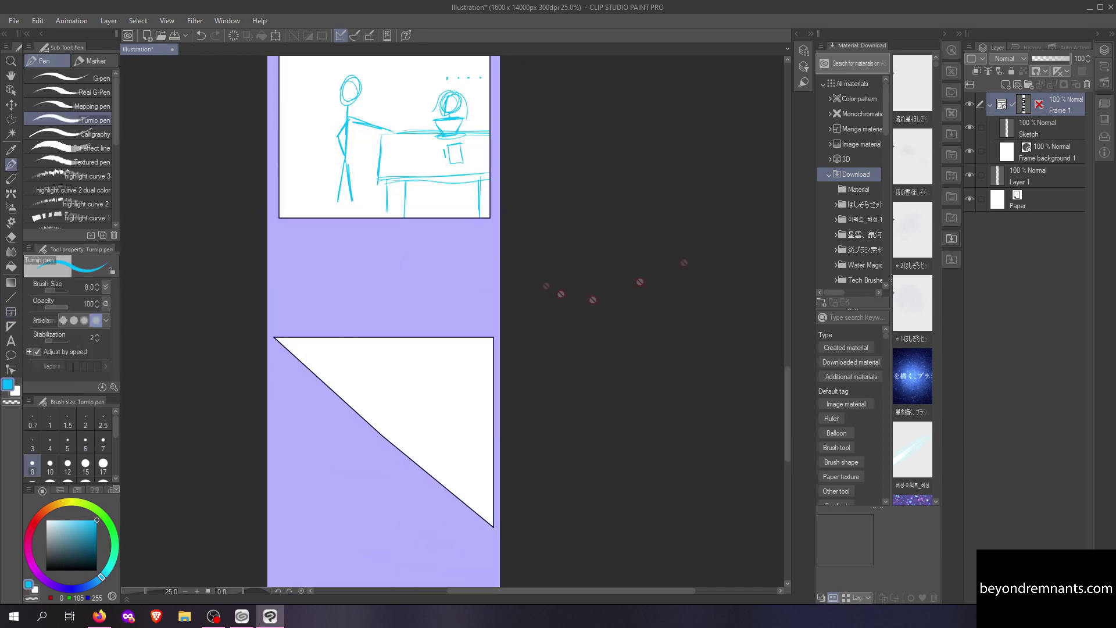
{"action": "left_click", "coordinate": [1040, 128]}
{"action": "mouse_move", "coordinate": [424, 364]}
{"action": "left_mouse_down"}
{"action": "mouse_move", "coordinate": [430, 433]}
{"action": "mouse_move", "coordinate": [493, 481]}
{"action": "left_mouse_up"}
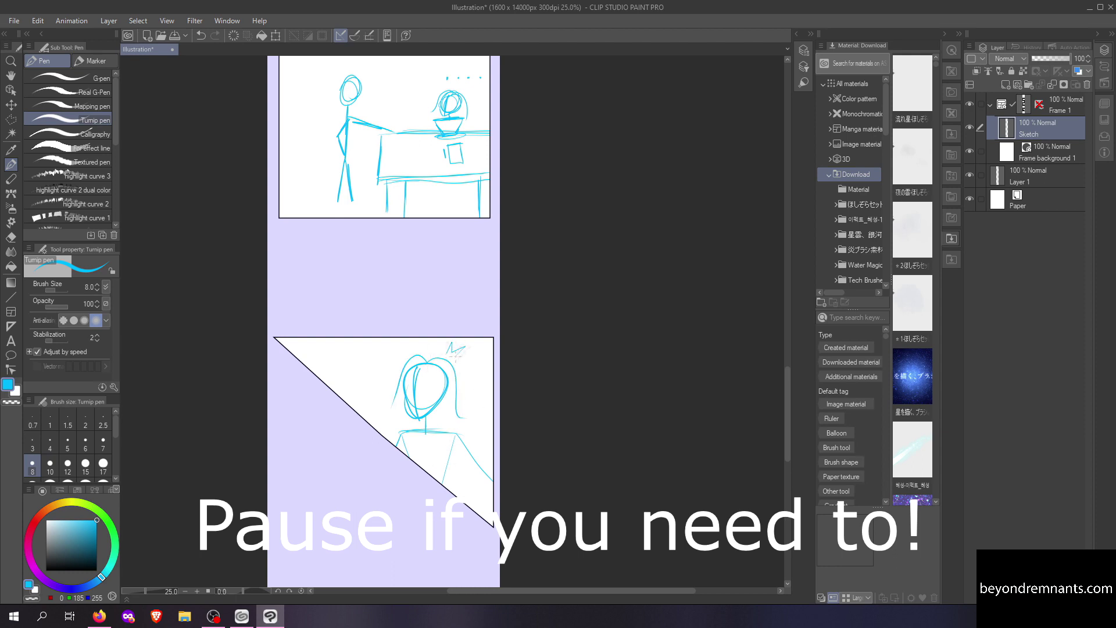
- Sketch two stick figures with raised arms, an overturned table above them and a ground line in the last panel
{"action": "scroll", "coordinate": [456, 357], "scroll_direction": "down", "scroll_amount": 6}
{"action": "left_click_drag", "start_coordinate": [430, 311], "coordinate": [423, 309]}
{"action": "left_click_drag", "start_coordinate": [392, 262], "coordinate": [499, 262]}
{"action": "left_click_drag", "start_coordinate": [411, 298], "coordinate": [416, 343]}
{"action": "left_click_drag", "start_coordinate": [409, 258], "coordinate": [423, 260]}
{"action": "left_click_drag", "start_coordinate": [412, 347], "coordinate": [425, 437]}
{"action": "mouse_move", "coordinate": [325, 312]}
{"action": "left_mouse_down"}
{"action": "mouse_move", "coordinate": [343, 305]}
{"action": "mouse_move", "coordinate": [336, 340]}
{"action": "left_mouse_up"}
{"action": "left_click_drag", "start_coordinate": [310, 316], "coordinate": [337, 343]}
{"action": "left_click_drag", "start_coordinate": [338, 340], "coordinate": [330, 440]}
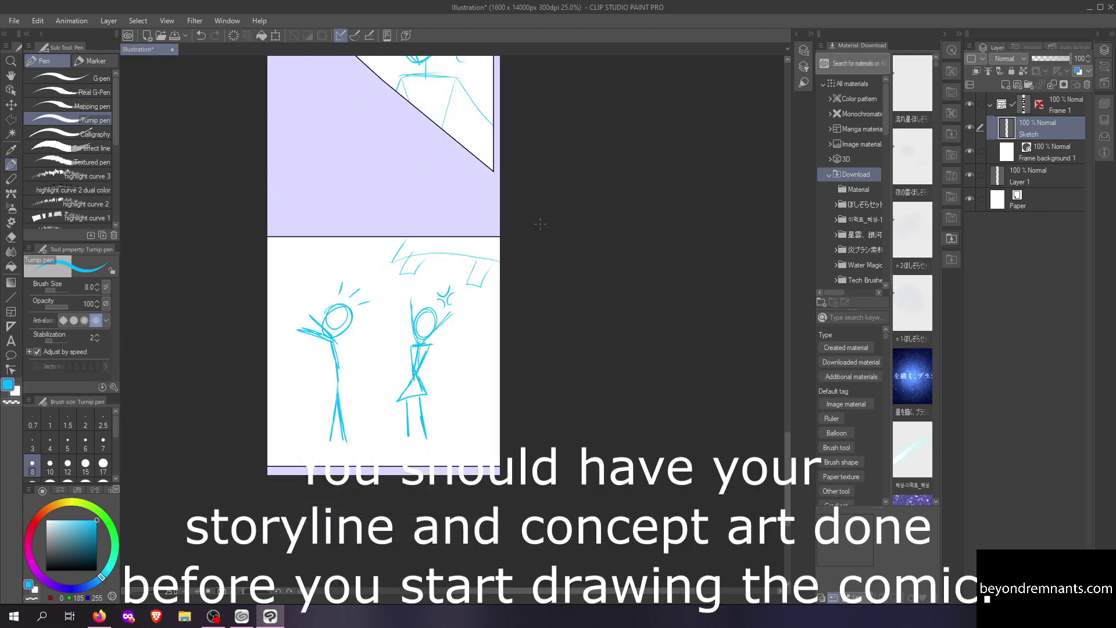
{"action": "left_click_drag", "start_coordinate": [787, 458], "coordinate": [787, 458]}
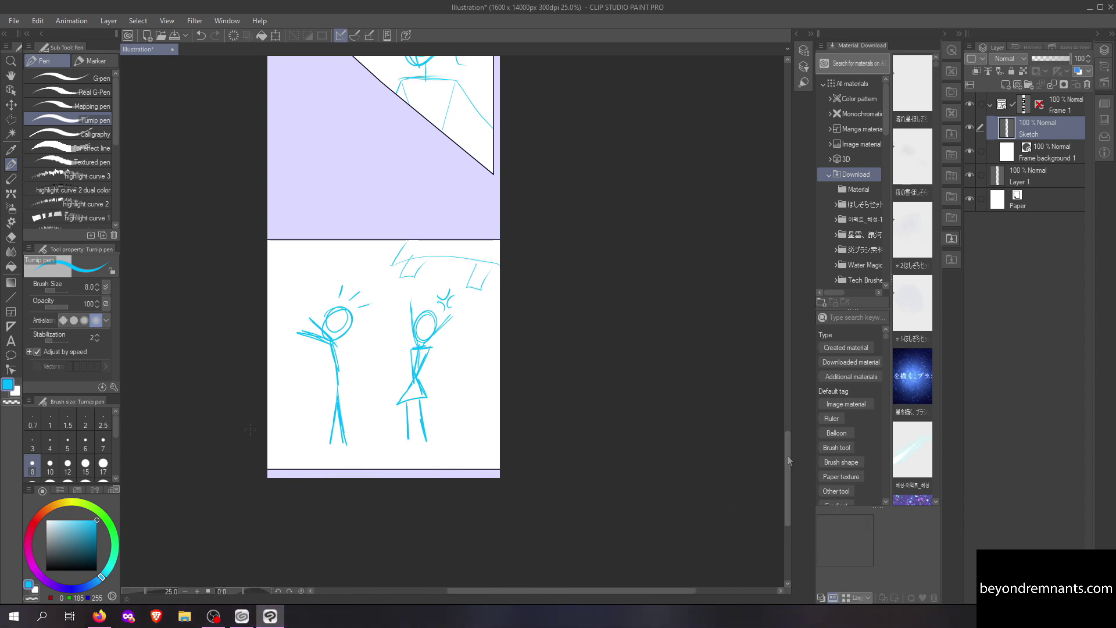
{"action": "left_click_drag", "start_coordinate": [267, 437], "coordinate": [499, 441]}
- Create a new raster layer named BG and move it directly below the Sketch layer
{"action": "left_click", "coordinate": [109, 20]}
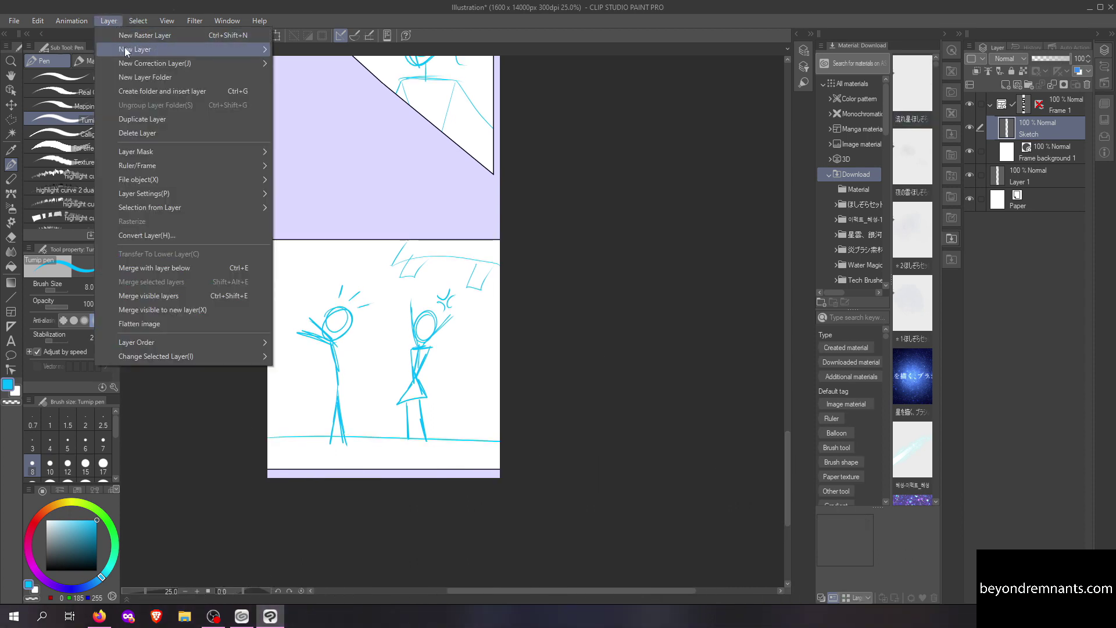
{"action": "mouse_move", "coordinate": [139, 49]}
{"action": "left_click", "coordinate": [311, 52]}
{"action": "type", "text": "Backgro"}
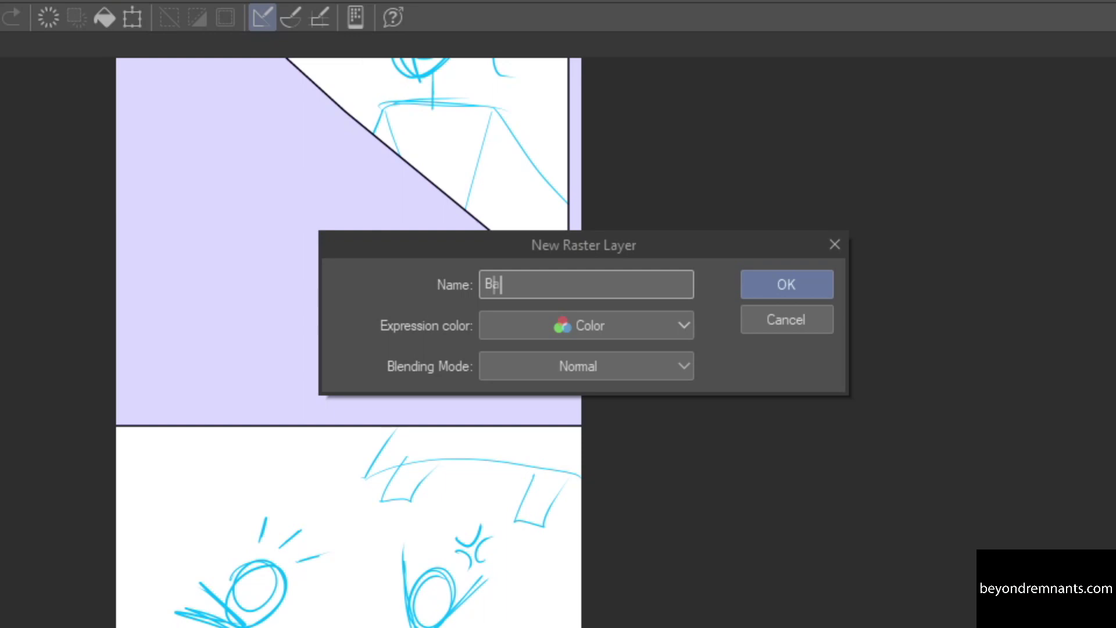
{"action": "type", "text": "und or"}
{"action": "key", "text": "BackSpace"}
{"action": "key", "text": "BackSpace"}
{"action": "key", "text": "BackSpace"}
{"action": "key", "text": "BackSpace"}
{"action": "key", "text": "BackSpace"}
{"action": "key", "text": "BackSpace"}
{"action": "key", "text": "BackSpace"}
{"action": "key", "text": "BackSpace"}
{"action": "key", "text": "BackSpace"}
{"action": "key", "text": "BackSpace"}
{"action": "key", "text": "BackSpace"}
{"action": "key", "text": "BackSpace"}
{"action": "key", "text": "BackSpace"}
{"action": "type", "text": "BG"}
{"action": "left_click", "coordinate": [814, 280]}
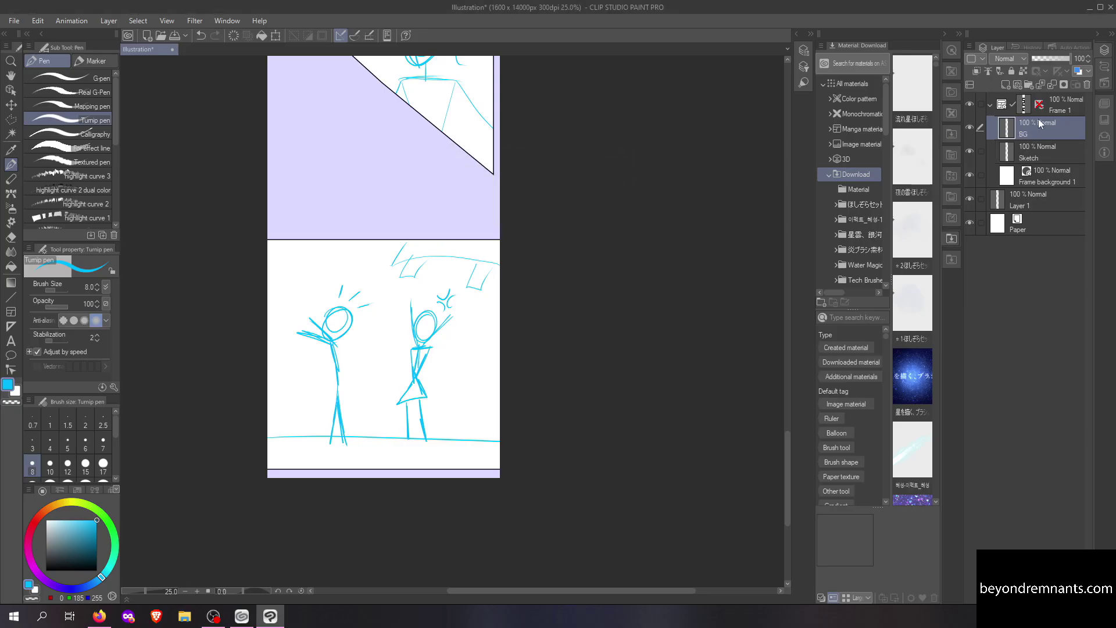
{"action": "left_click_drag", "start_coordinate": [1040, 123], "coordinate": [1053, 163]}
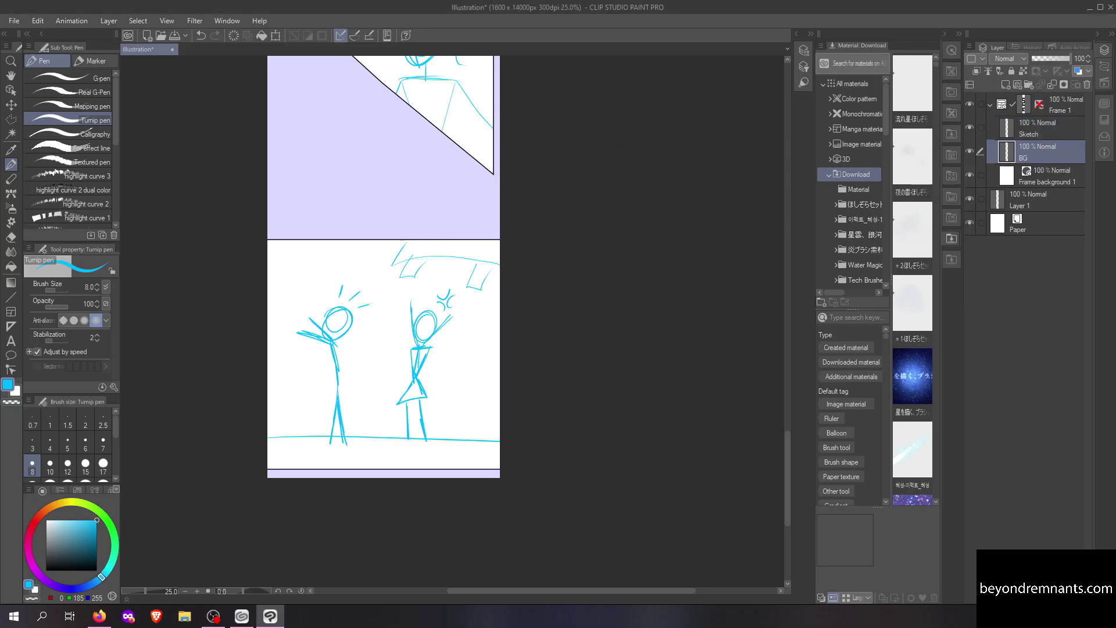
- Enclose the first panel below the title in a Polyline selection spanning the canvas width
{"action": "left_click", "coordinate": [53, 555]}
{"action": "left_click_drag", "start_coordinate": [787, 477], "coordinate": [787, 246]}
{"action": "left_click", "coordinate": [11, 119]}
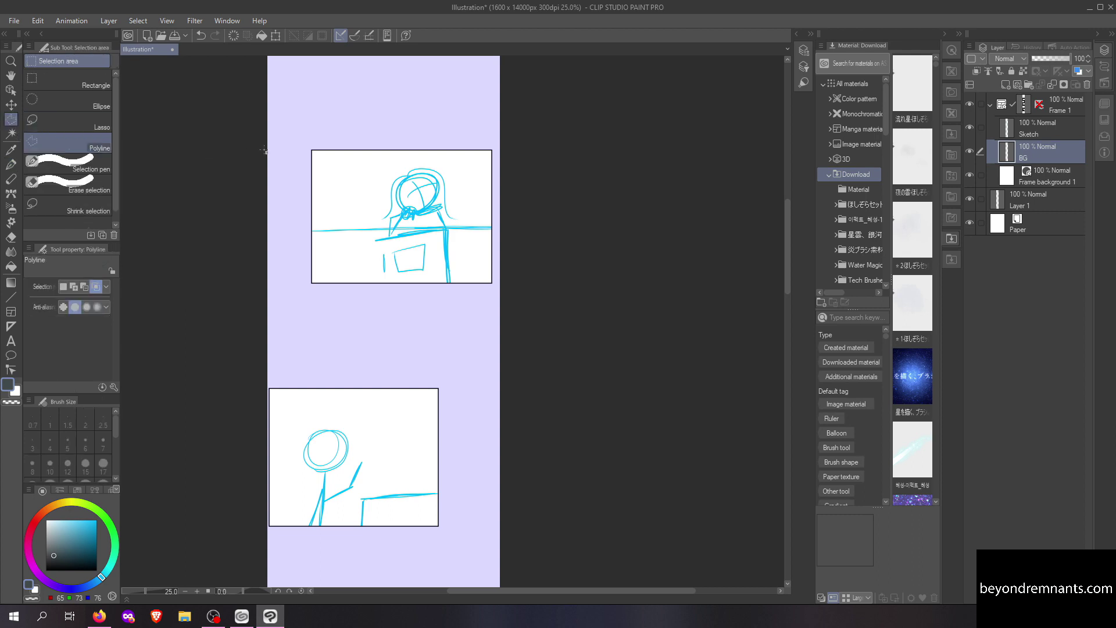
{"action": "left_click", "coordinate": [228, 119]}
{"action": "left_click", "coordinate": [567, 118]}
{"action": "left_click", "coordinate": [567, 344]}
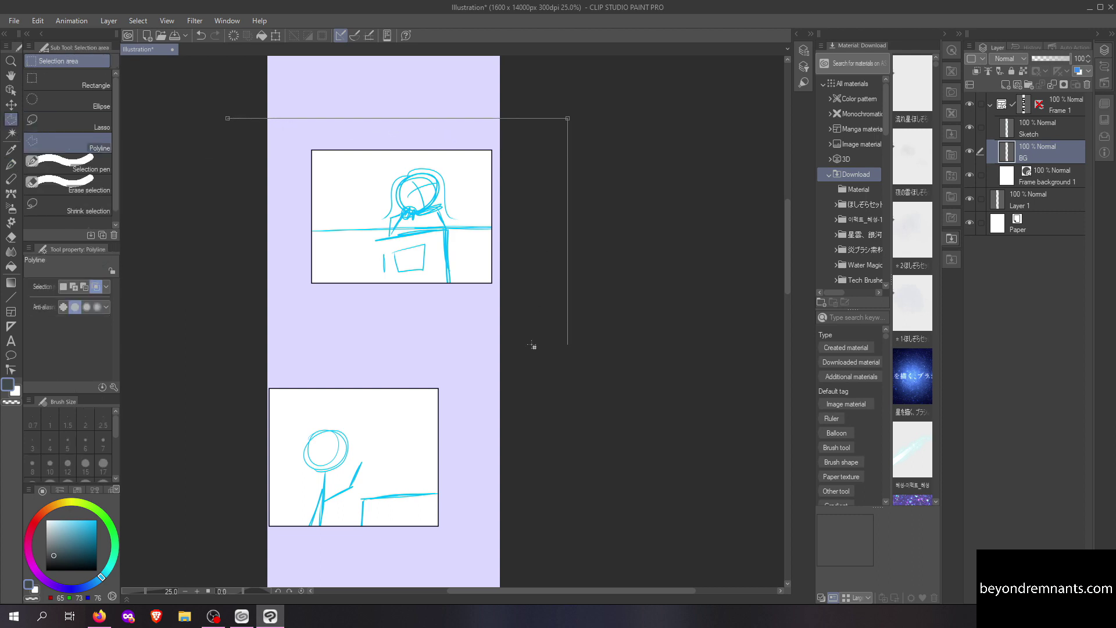
{"action": "double_click", "coordinate": [223, 322]}
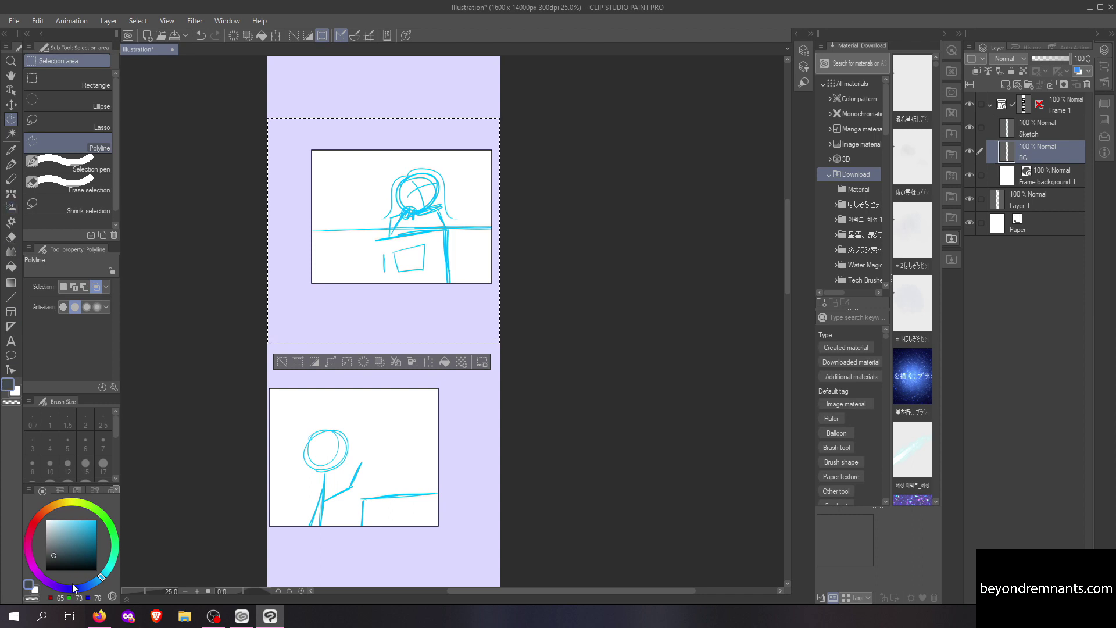
- Fill the selected panel's background with mid grey (130, 133, 135) on the BG layer, then clear the selection
{"action": "left_click", "coordinate": [51, 541]}
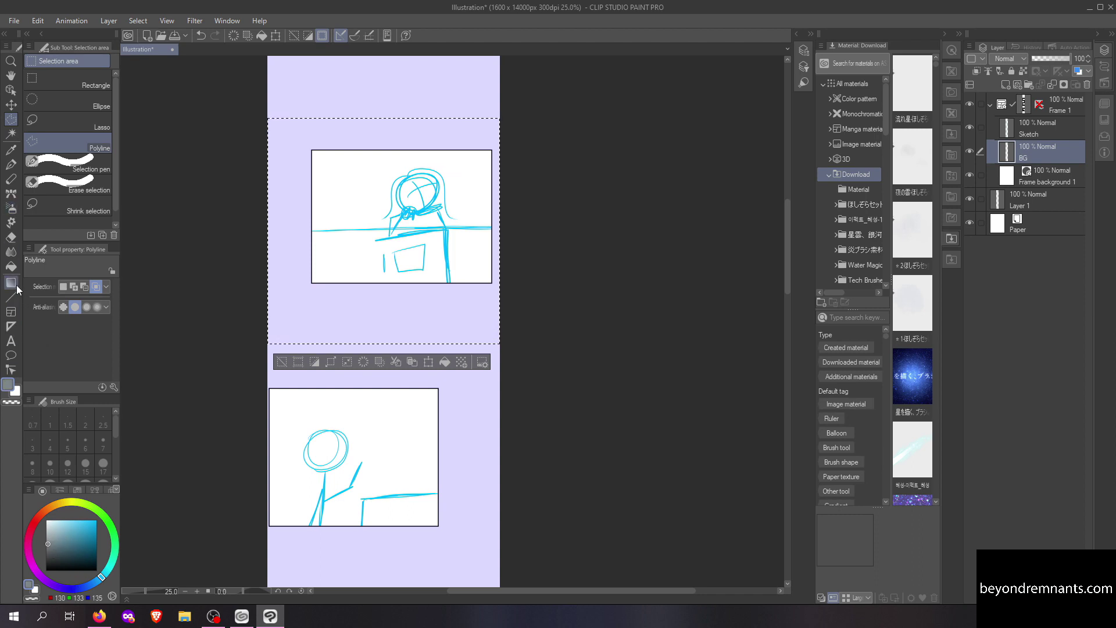
{"action": "left_click", "coordinate": [11, 266]}
{"action": "left_click", "coordinate": [413, 267]}
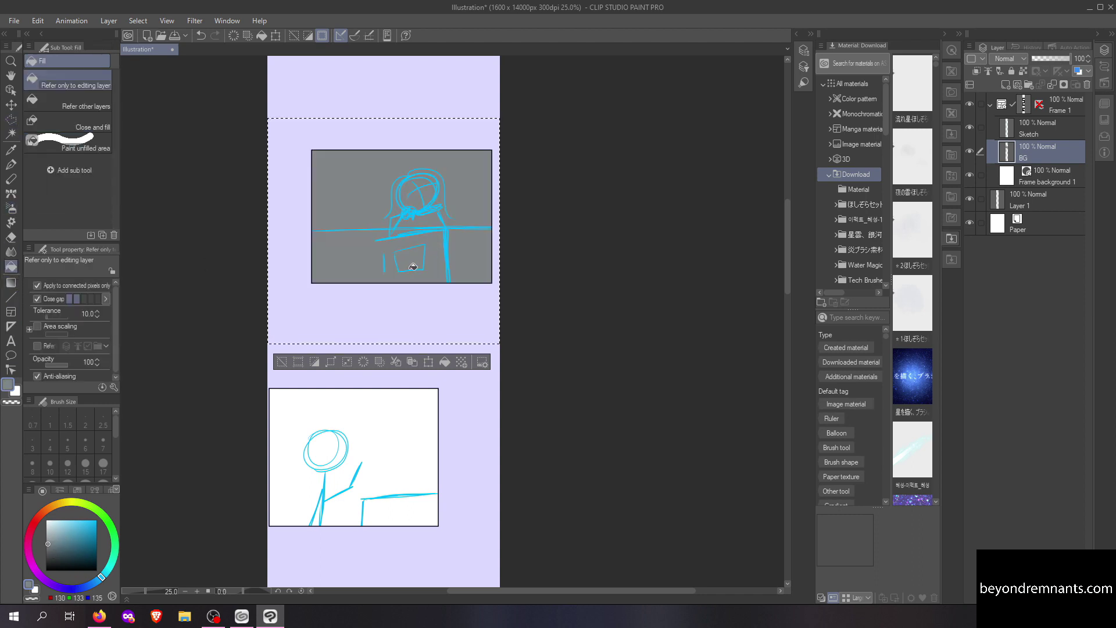
{"action": "left_click", "coordinate": [284, 362]}
{"action": "scroll", "coordinate": [786, 253], "scroll_direction": "down", "scroll_amount": 5}
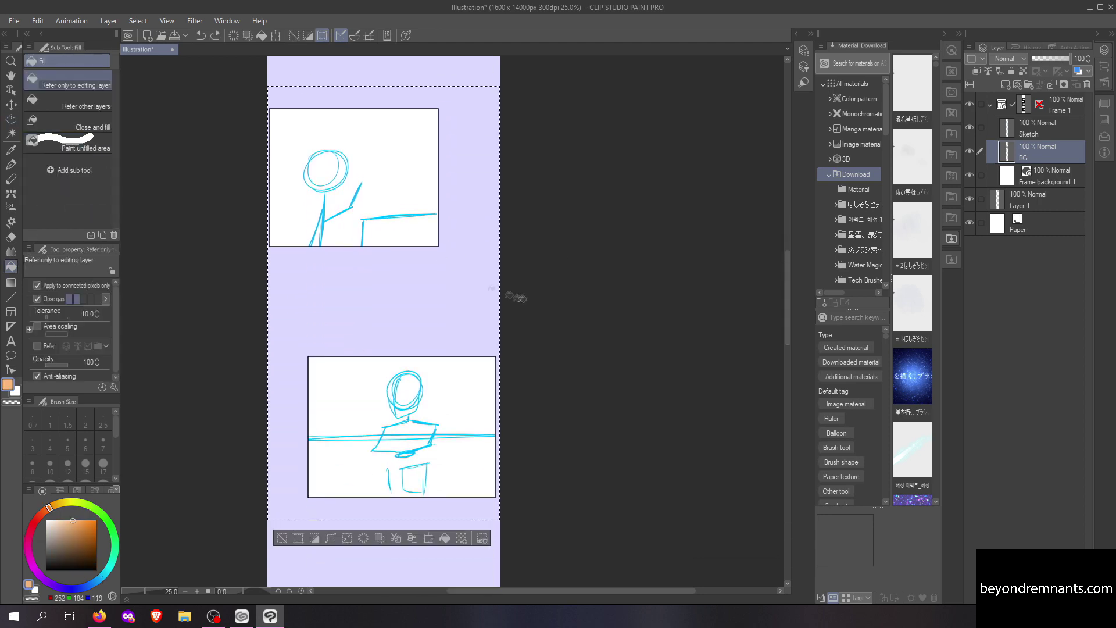
- Enclose the panel of the standing figure at the table in a Polyline selection and fill it light blue (165, 216, 243)
{"action": "scroll", "coordinate": [769, 375], "scroll_direction": "down", "scroll_amount": 1}
{"action": "left_click", "coordinate": [99, 579]}
{"action": "left_click", "coordinate": [63, 522]}
{"action": "left_click", "coordinate": [11, 120]}
{"action": "left_click_drag", "start_coordinate": [269, 63], "coordinate": [268, 351]}
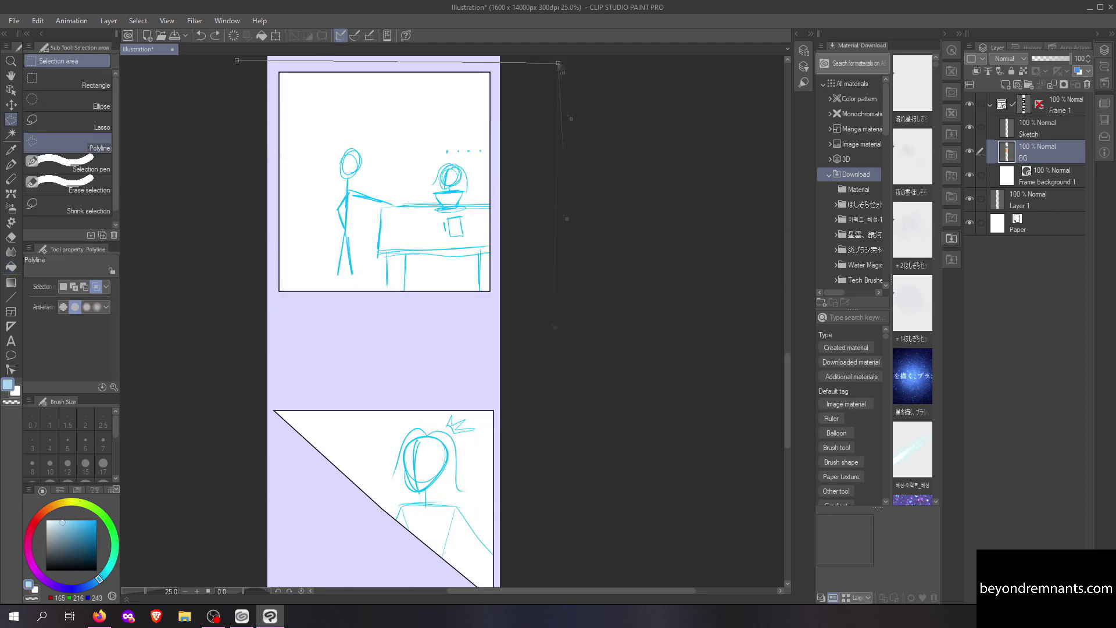
{"action": "left_click", "coordinate": [11, 266]}
{"action": "left_click", "coordinate": [325, 244]}
{"action": "left_click", "coordinate": [277, 390]}
- Enclose the triangular panel in a Polyline selection spanning the canvas width
{"action": "left_click_drag", "start_coordinate": [786, 374], "coordinate": [786, 432]}
{"action": "left_click", "coordinate": [11, 119]}
{"action": "left_click", "coordinate": [236, 72]}
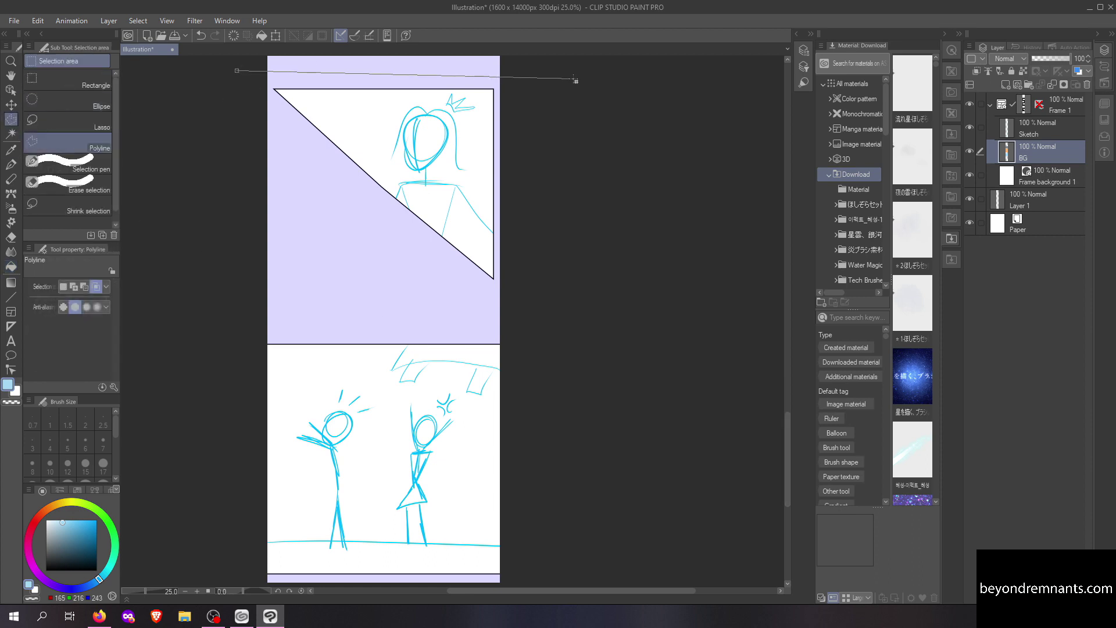
{"action": "left_click", "coordinate": [575, 79]}
{"action": "left_click", "coordinate": [533, 315]}
{"action": "double_click", "coordinate": [236, 251]}
- Fill the selected triangular panel's background with orange (252, 149, 64) on the BG layer
{"action": "left_click", "coordinate": [47, 509]}
{"action": "left_click", "coordinate": [75, 529]}
{"action": "key", "text": "g"}
{"action": "left_click", "coordinate": [443, 166]}
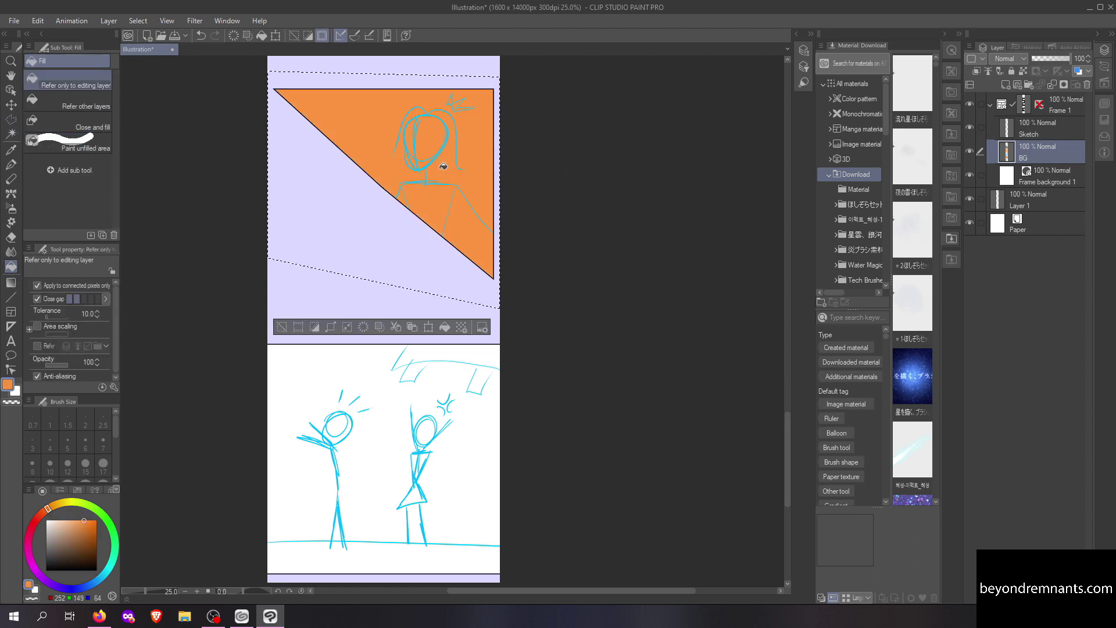
- Apply a Foreground to transparent gradient in pale yellow (252, 226, 153) to the triangular panel, fading out from its upper right corner
{"action": "left_click", "coordinate": [60, 505]}
{"action": "left_click", "coordinate": [10, 282]}
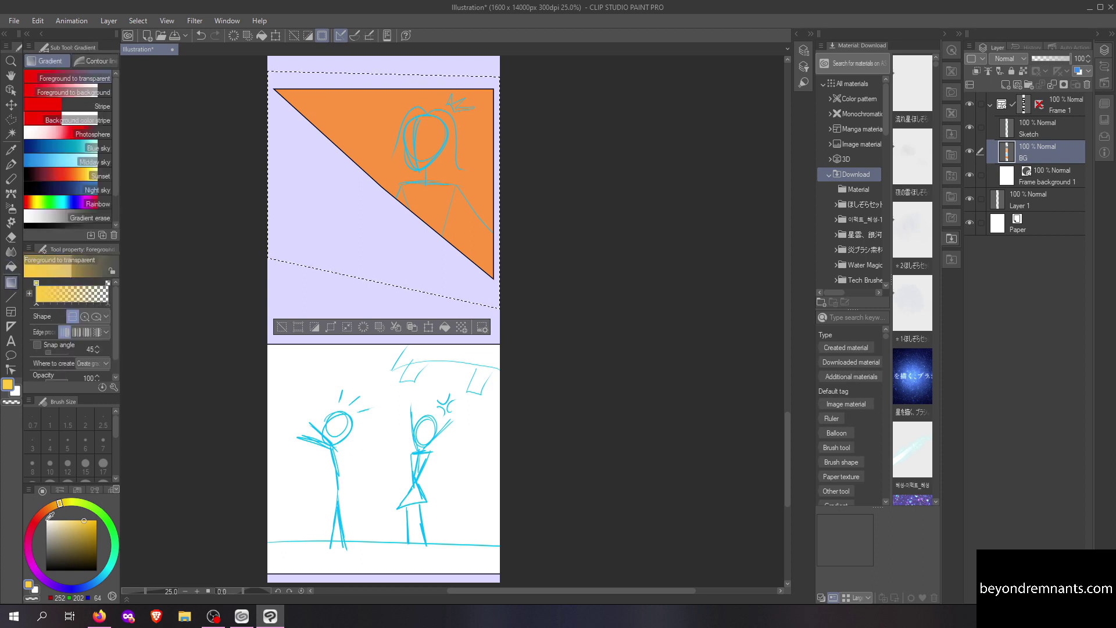
{"action": "left_click", "coordinate": [64, 532]}
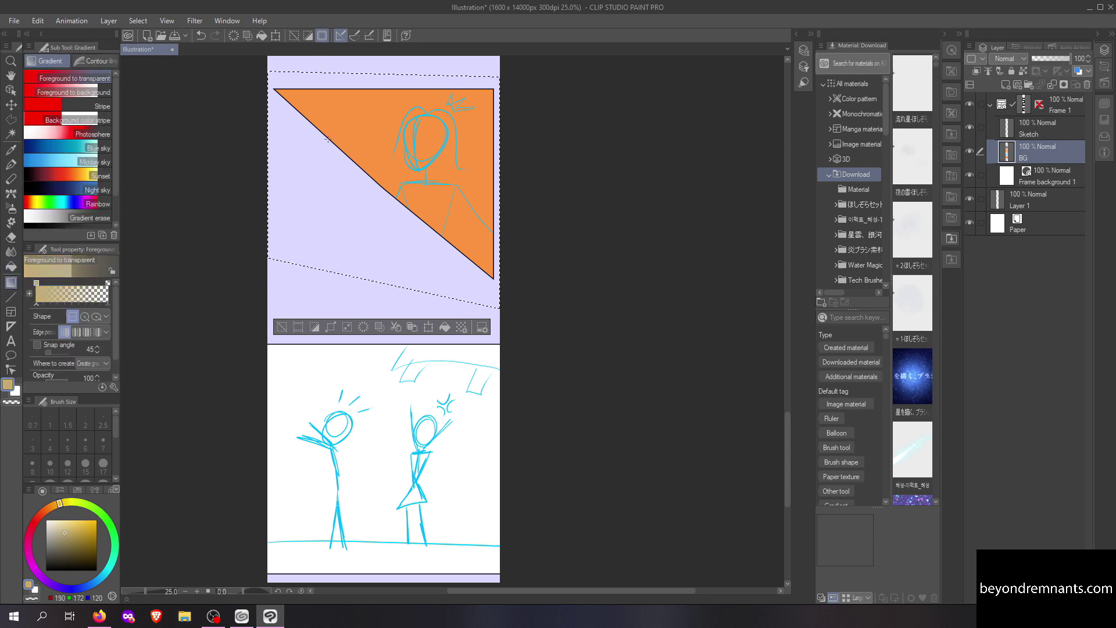
{"action": "left_click", "coordinate": [65, 520]}
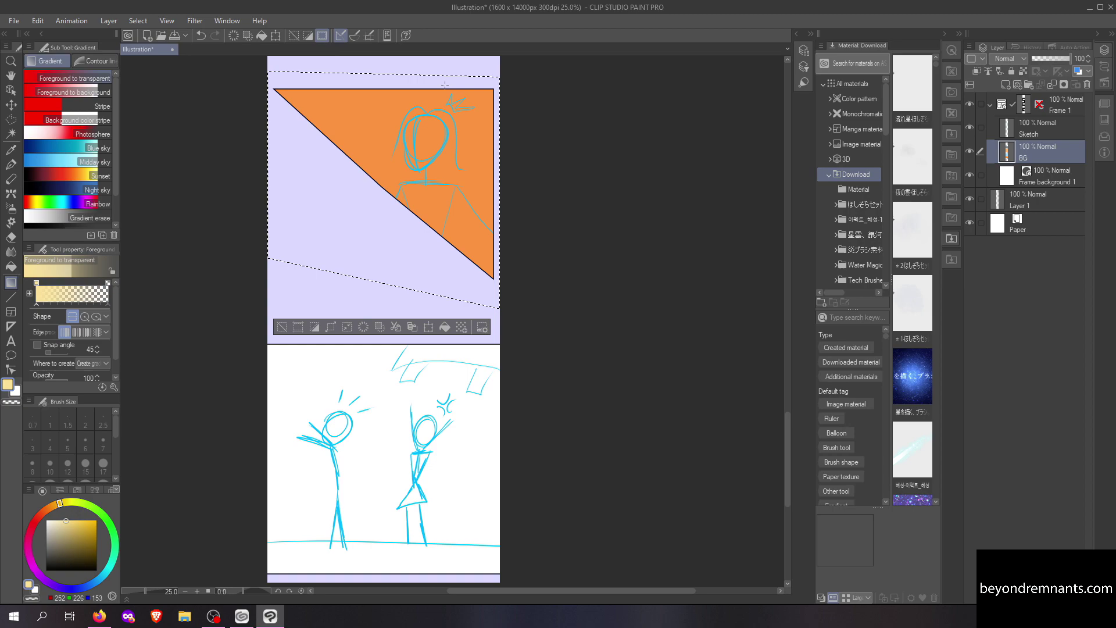
{"action": "left_click_drag", "start_coordinate": [349, 213], "coordinate": [346, 215]}
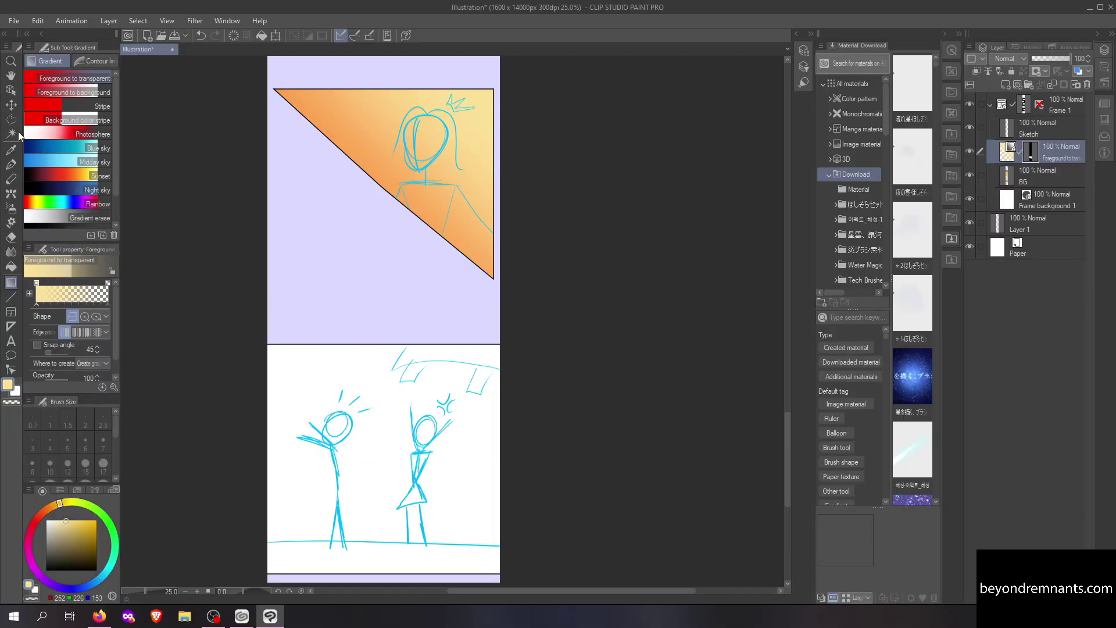
- Enclose the last panel with the two arm-raising figures in a Polyline selection
{"action": "left_click", "coordinate": [11, 119]}
{"action": "left_click", "coordinate": [283, 357]}
{"action": "left_click", "coordinate": [596, 324]}
{"action": "left_click", "coordinate": [559, 512]}
{"action": "double_click", "coordinate": [302, 555]}
- Fill the selected last panel's background with red (240, 57, 47) on the BG layer
{"action": "left_click", "coordinate": [35, 521]}
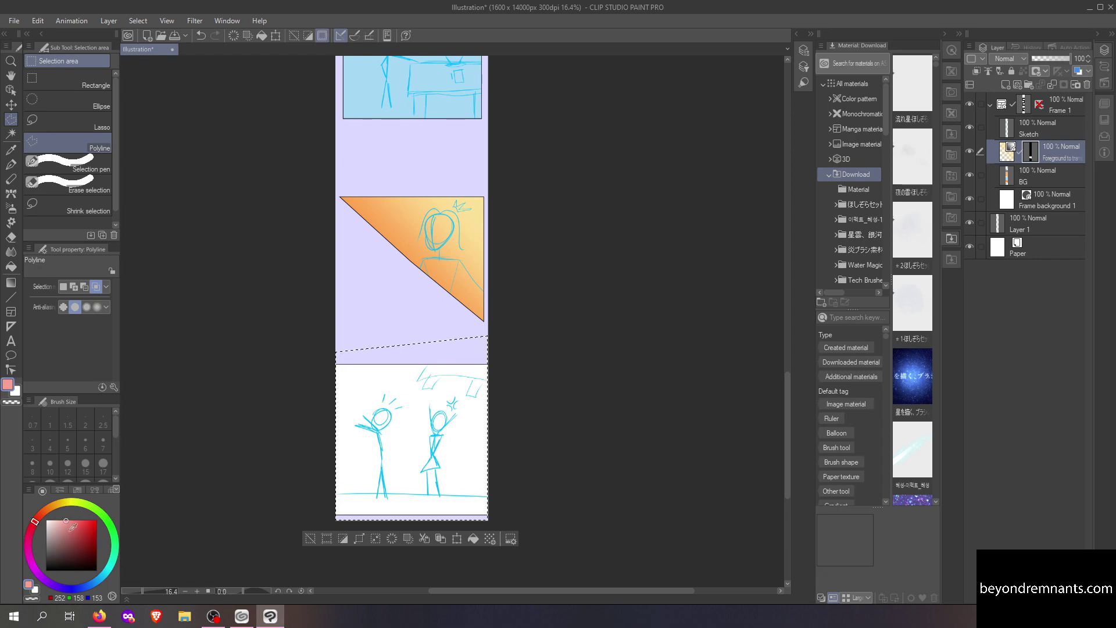
{"action": "left_click", "coordinate": [87, 522]}
{"action": "left_click", "coordinate": [11, 266]}
{"action": "left_click", "coordinate": [1036, 176]}
{"action": "left_click", "coordinate": [406, 442]}
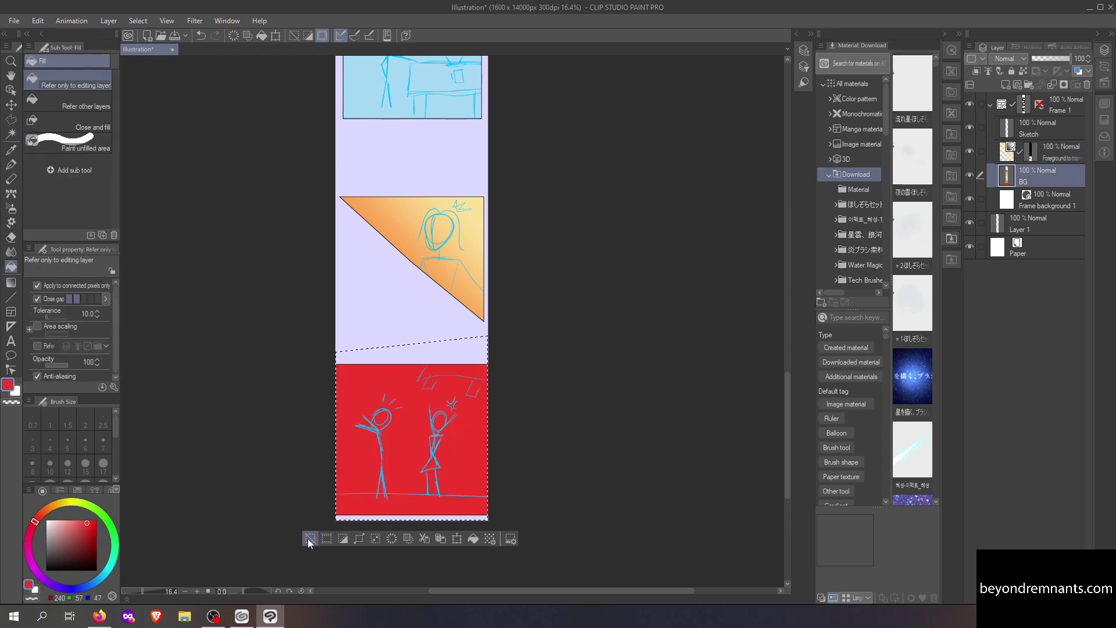
- Apply a downward Foreground to transparent gradient in lighter red (228, 99, 92) to the last panel
{"action": "left_click", "coordinate": [76, 525]}
{"action": "left_click", "coordinate": [11, 283]}
{"action": "left_click_drag", "start_coordinate": [412, 348], "coordinate": [411, 462]}
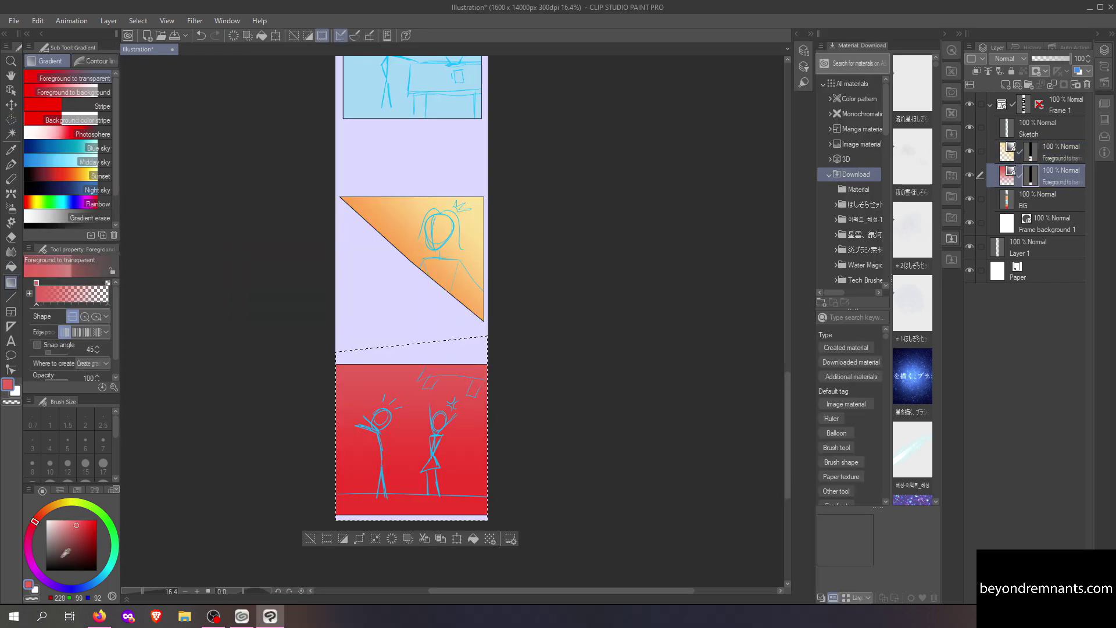
- Select the strip below the last panel's ground line with Polyline and fill it dark brown (70, 53, 52) on the BG layer
{"action": "left_click", "coordinate": [59, 557]}
{"action": "left_click", "coordinate": [11, 119]}
{"action": "left_click", "coordinate": [310, 538]}
{"action": "left_click", "coordinate": [328, 493]}
{"action": "left_click", "coordinate": [533, 493]}
{"action": "left_click", "coordinate": [488, 541]}
{"action": "double_click", "coordinate": [289, 539]}
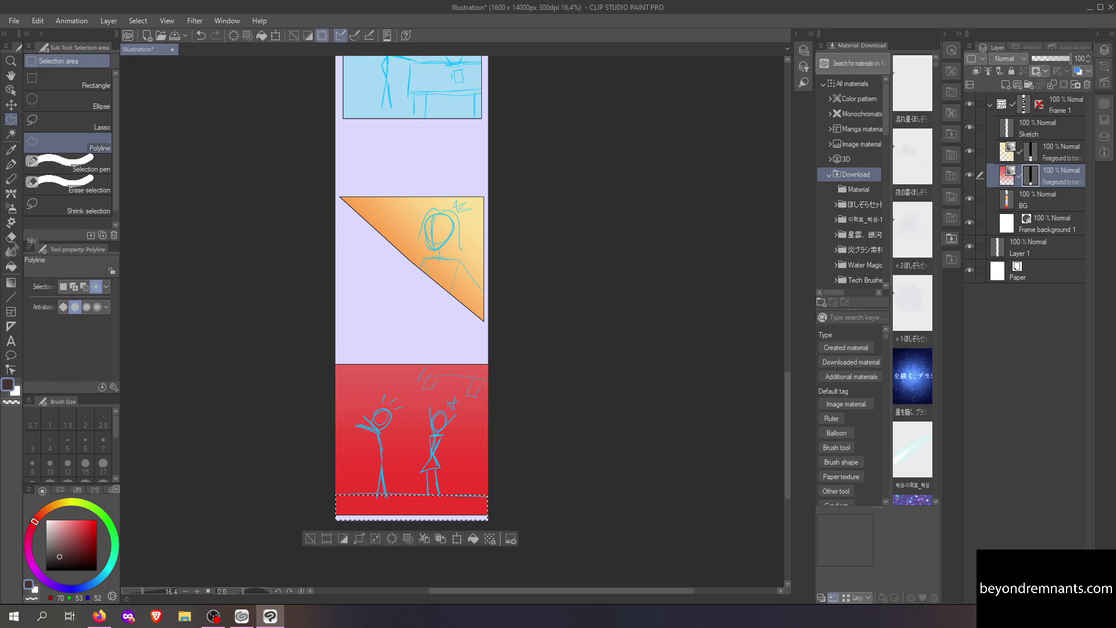
{"action": "left_click", "coordinate": [11, 267]}
{"action": "left_click", "coordinate": [1029, 200]}
{"action": "left_click", "coordinate": [473, 538]}
{"action": "left_click", "coordinate": [309, 538]}
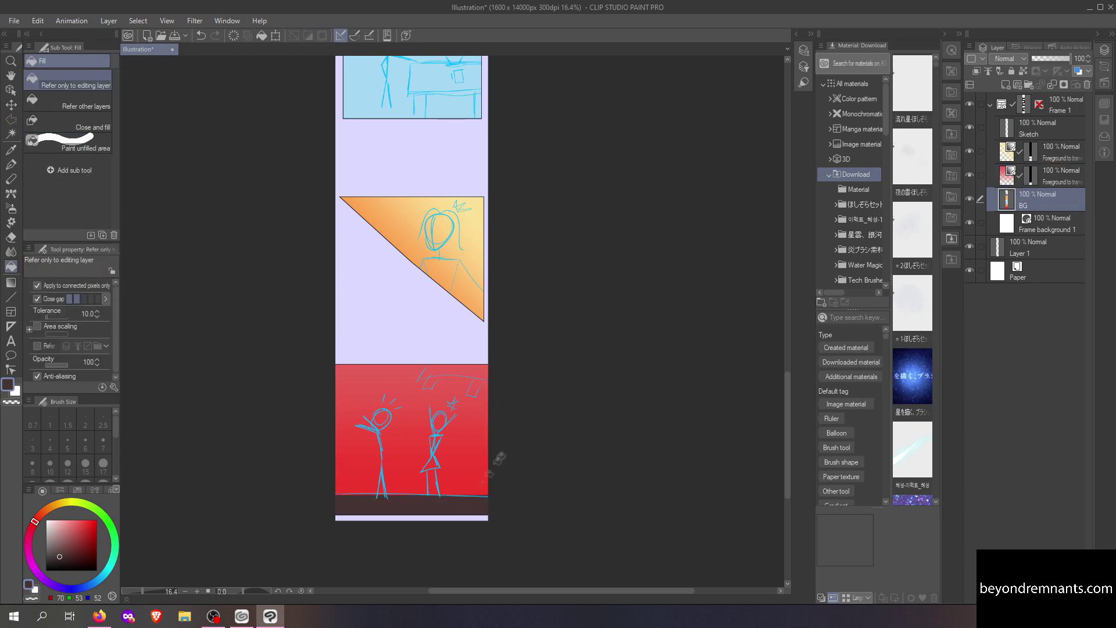
- Merge the two gradient layers and the BG layer into a single layer
{"action": "scroll", "coordinate": [439, 568], "scroll_direction": "down", "scroll_amount": 3}
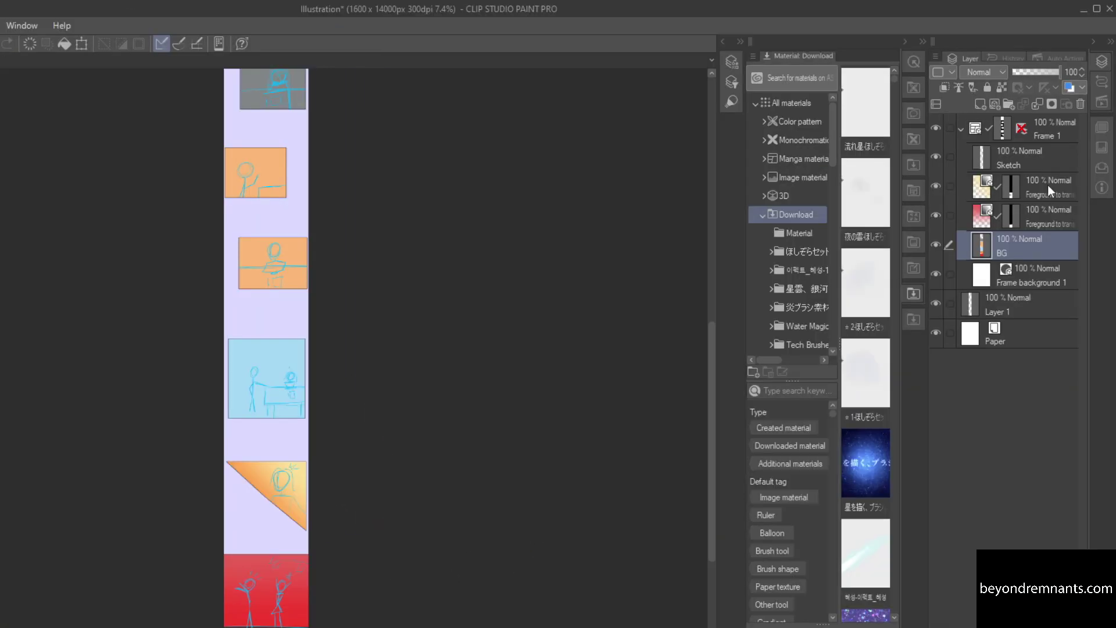
{"action": "left_click", "coordinate": [1061, 151]}
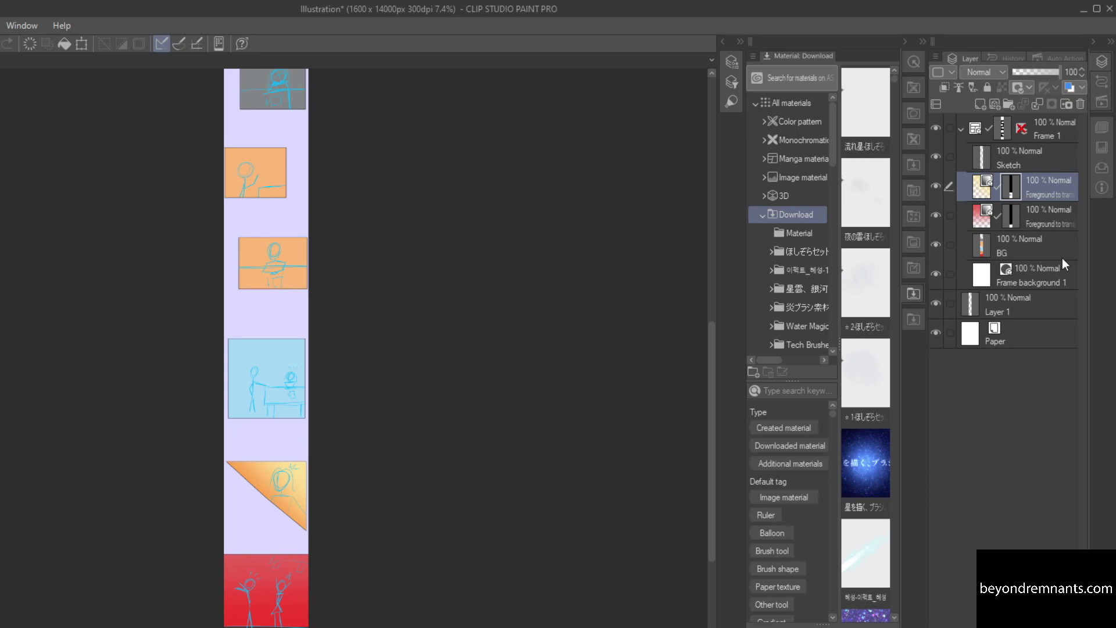
{"action": "left_click", "coordinate": [1073, 210], "text": "shift"}
{"action": "right_click", "coordinate": [1066, 198]}
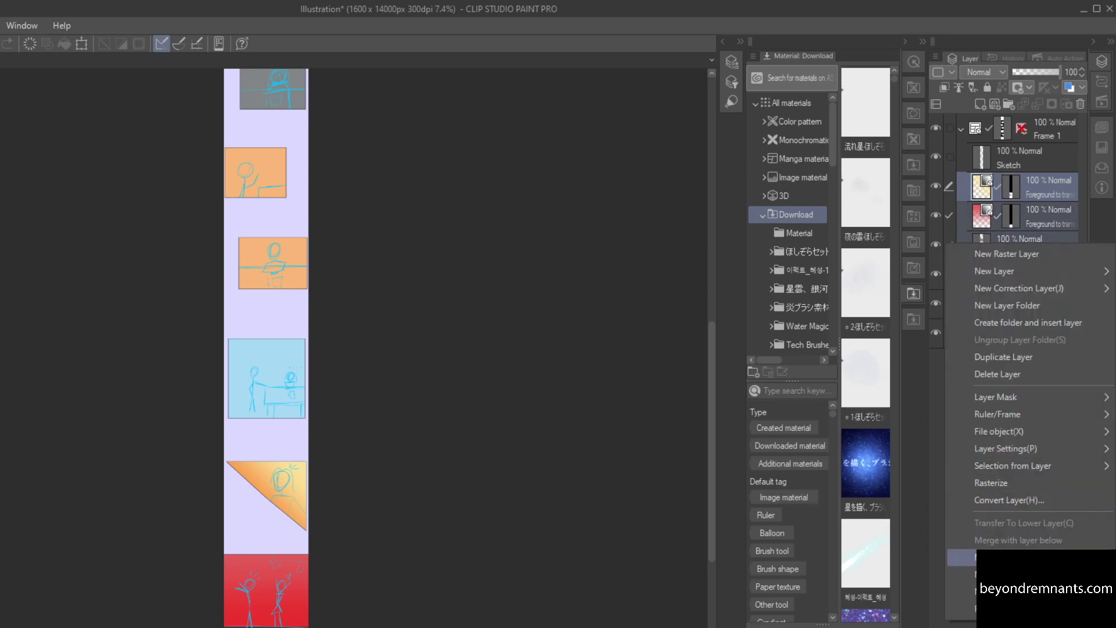
{"action": "left_click", "coordinate": [982, 556]}
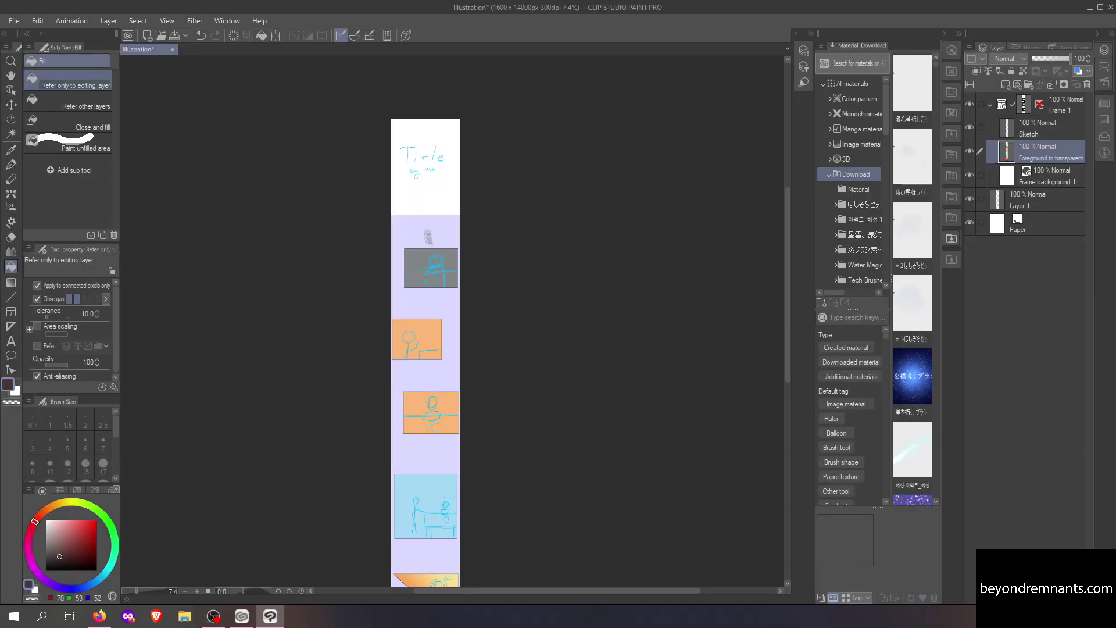
- Create a new raster layer named LINEART directly above the Sketch layer
{"action": "scroll", "coordinate": [275, 330], "scroll_direction": "up", "scroll_amount": 7}
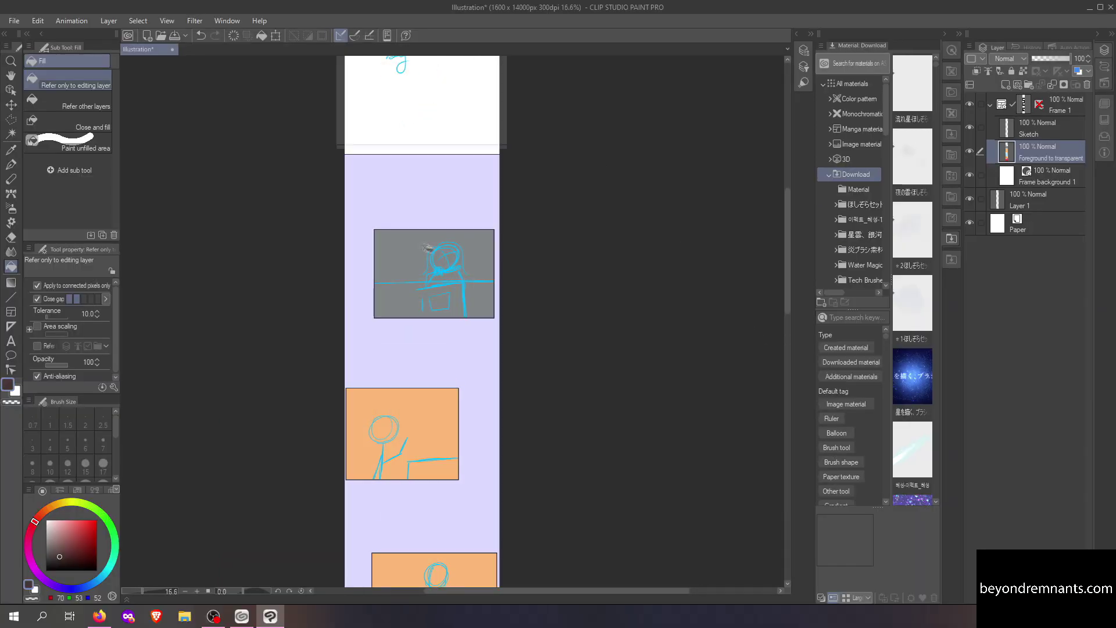
{"action": "left_click", "coordinate": [1038, 159]}
{"action": "left_click", "coordinate": [104, 23]}
{"action": "mouse_move", "coordinate": [138, 49]}
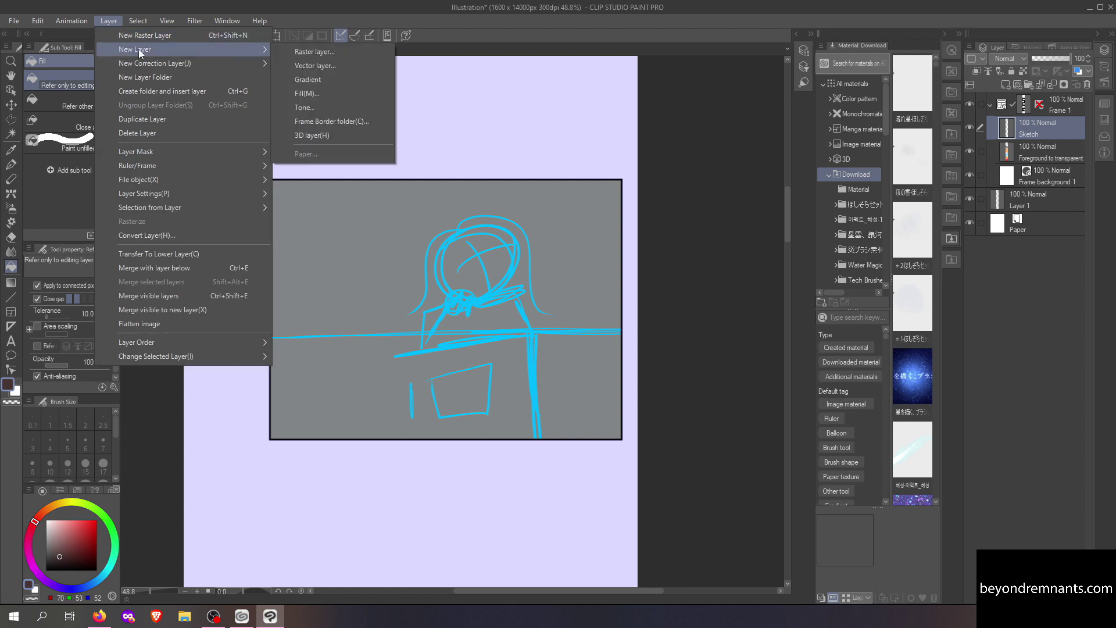
{"action": "left_click", "coordinate": [313, 45]}
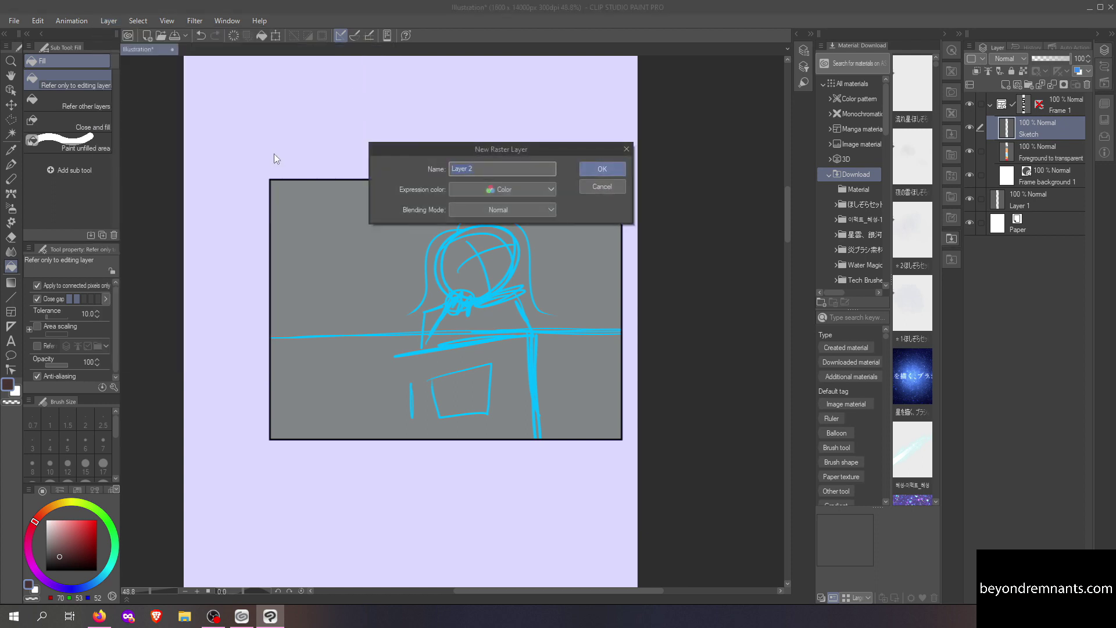
{"action": "left_click", "coordinate": [602, 170]}
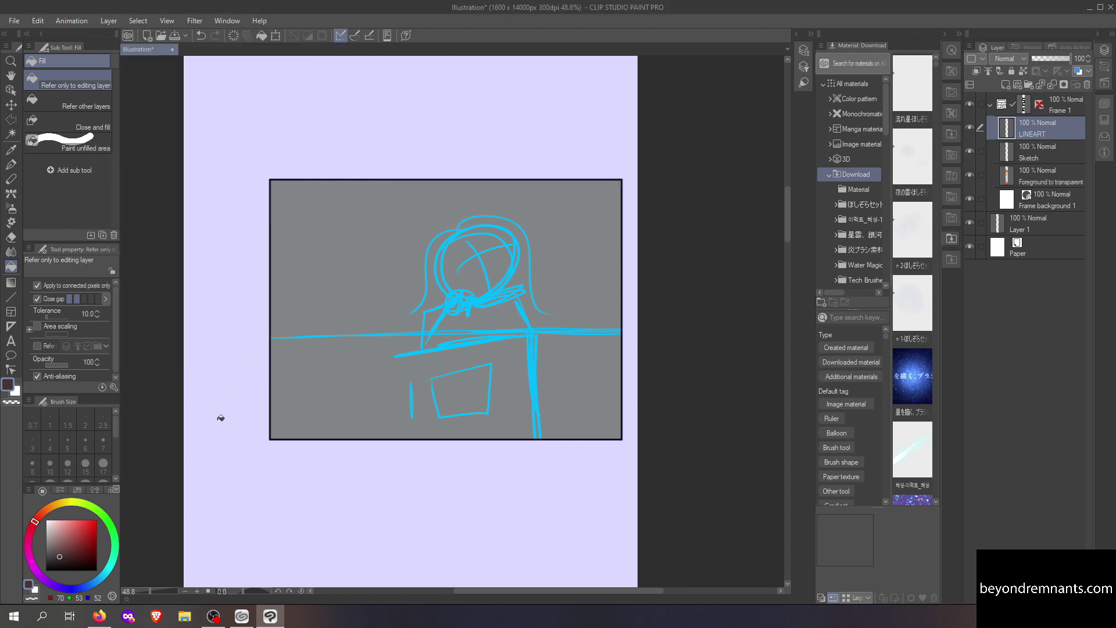
- Ink the girl's face, eyes, mouth and wavy hair in the grey panel with the Turnip pen, size 8, in black
{"action": "left_click_drag", "start_coordinate": [79, 525], "coordinate": [41, 575]}
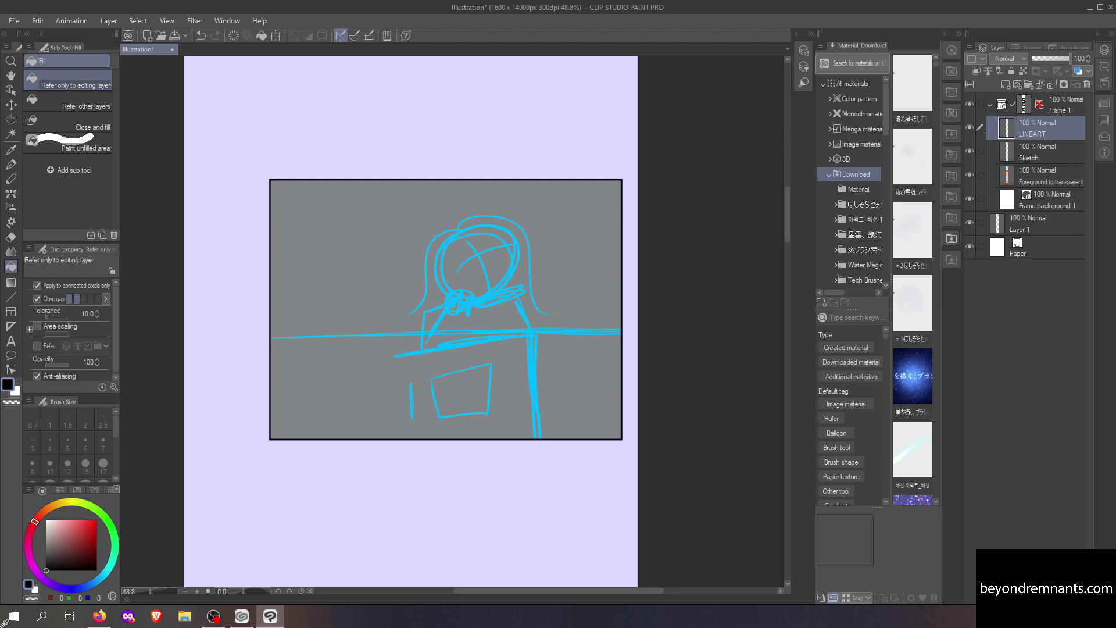
{"action": "left_click", "coordinate": [11, 165]}
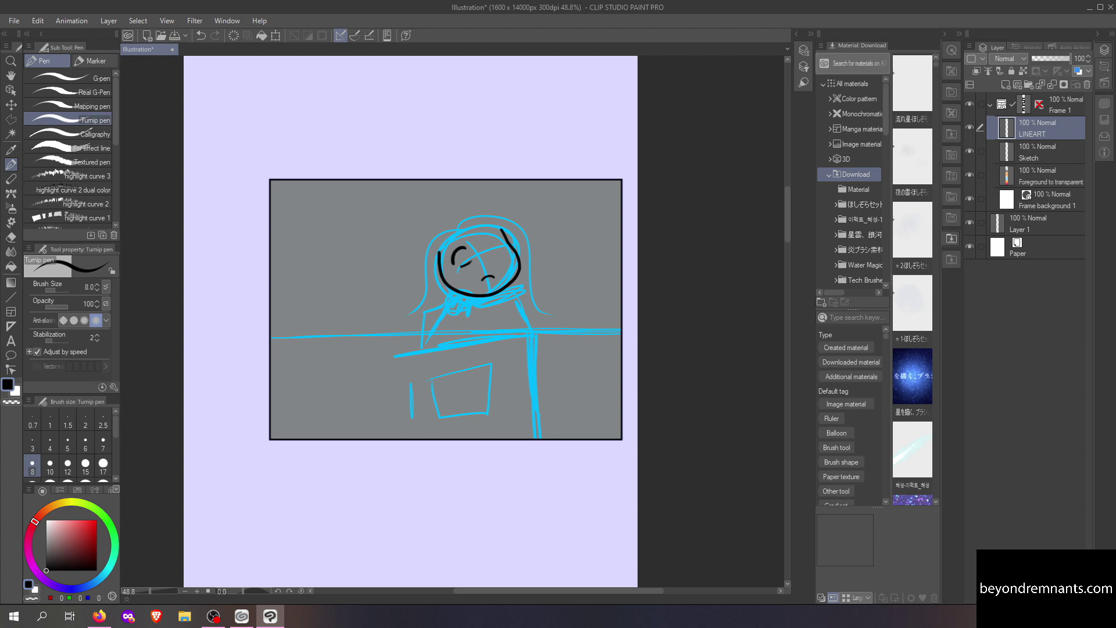
{"action": "left_click_drag", "start_coordinate": [458, 252], "coordinate": [449, 265]}
{"action": "mouse_move", "coordinate": [485, 241]}
{"action": "left_mouse_down"}
{"action": "mouse_move", "coordinate": [503, 235]}
{"action": "mouse_move", "coordinate": [501, 246]}
{"action": "mouse_move", "coordinate": [460, 256]}
{"action": "mouse_move", "coordinate": [435, 328]}
{"action": "left_mouse_up"}
{"action": "left_click_drag", "start_coordinate": [447, 227], "coordinate": [438, 322]}
{"action": "mouse_move", "coordinate": [419, 261]}
{"action": "left_mouse_down"}
{"action": "mouse_move", "coordinate": [490, 205]}
{"action": "mouse_move", "coordinate": [538, 308]}
{"action": "left_mouse_up"}
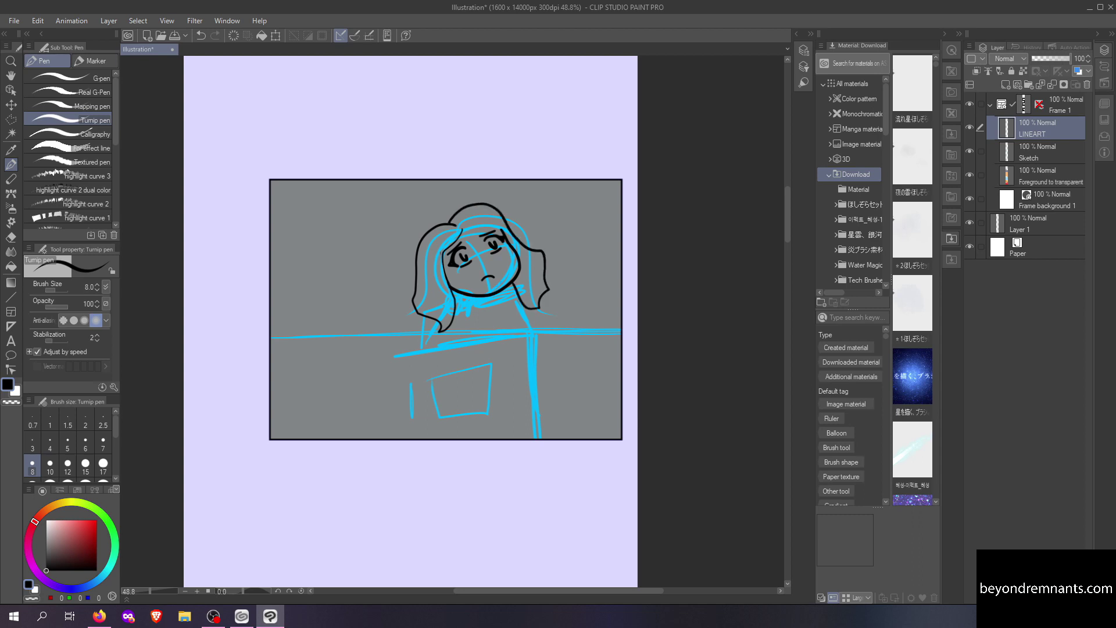
- Clean up the lines below the girl's chin and ink her supporting hand, collar and folded arm on the LINEART layer
{"action": "key", "text": "e"}
{"action": "mouse_move", "coordinate": [460, 291]}
{"action": "left_mouse_down"}
{"action": "mouse_move", "coordinate": [482, 296]}
{"action": "mouse_move", "coordinate": [461, 336]}
{"action": "left_mouse_up"}
{"action": "key", "text": "p"}
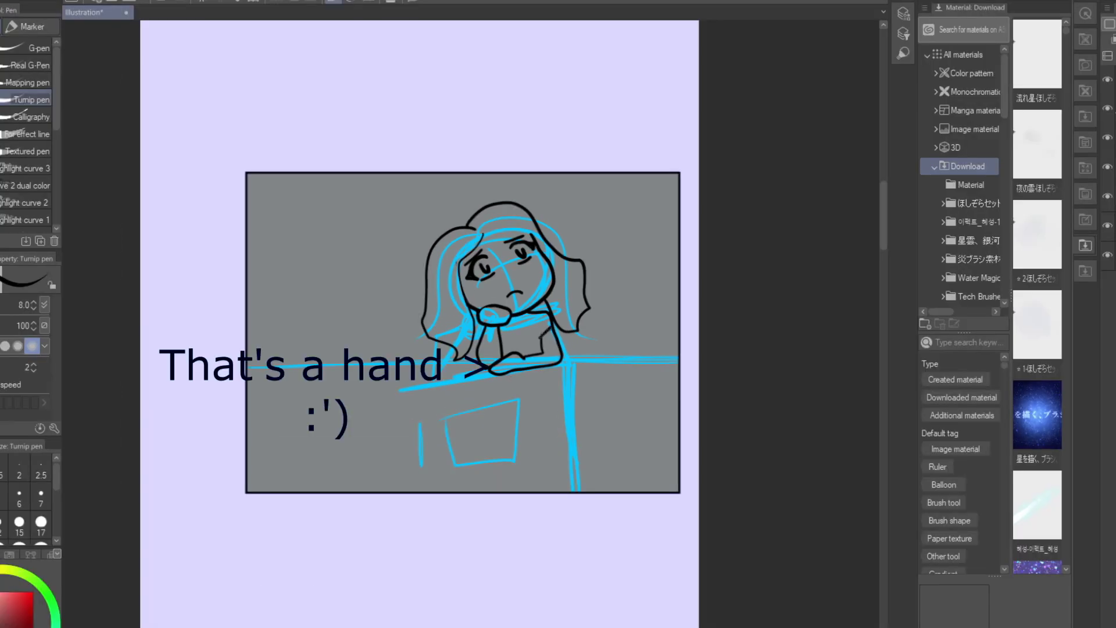
{"action": "left_click_drag", "start_coordinate": [551, 328], "coordinate": [539, 338]}
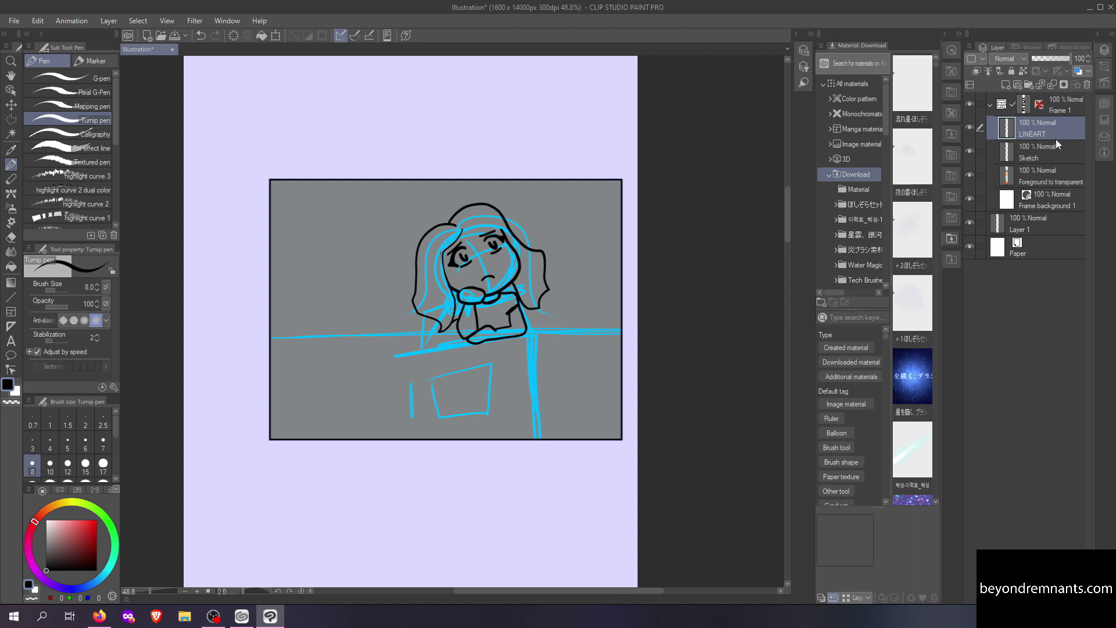
- Create a raster layer named Objects directly above the Sketch layer and rule a straight black table edge across the grey panel
{"action": "left_click", "coordinate": [1041, 152]}
{"action": "left_click", "coordinate": [109, 20]}
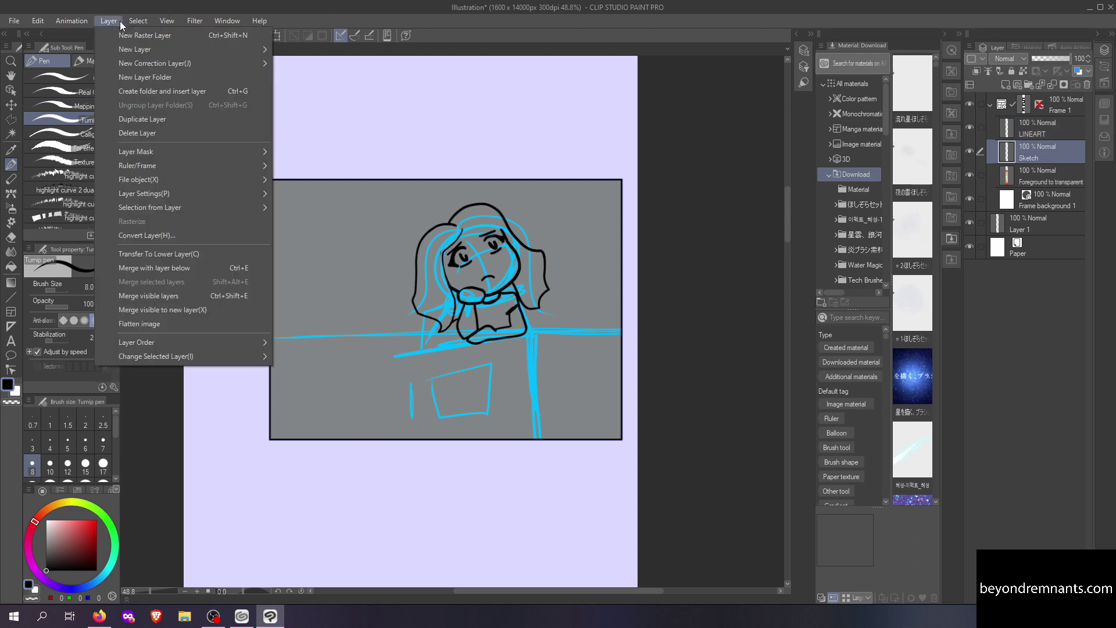
{"action": "mouse_move", "coordinate": [128, 49]}
{"action": "left_click", "coordinate": [329, 53]}
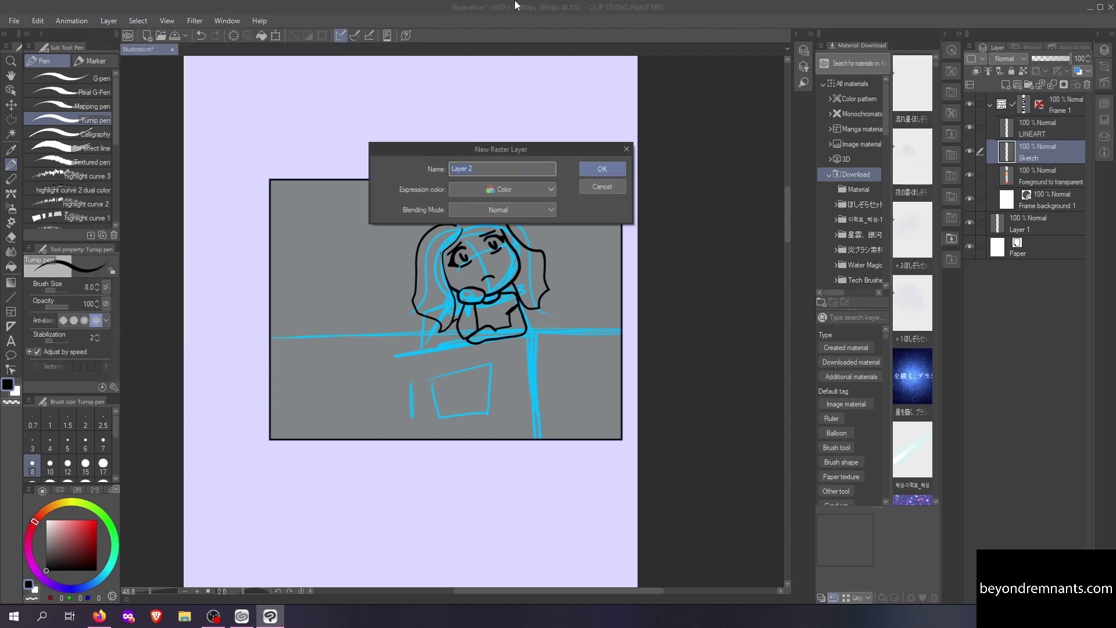
{"action": "type", "text": "Objects"}
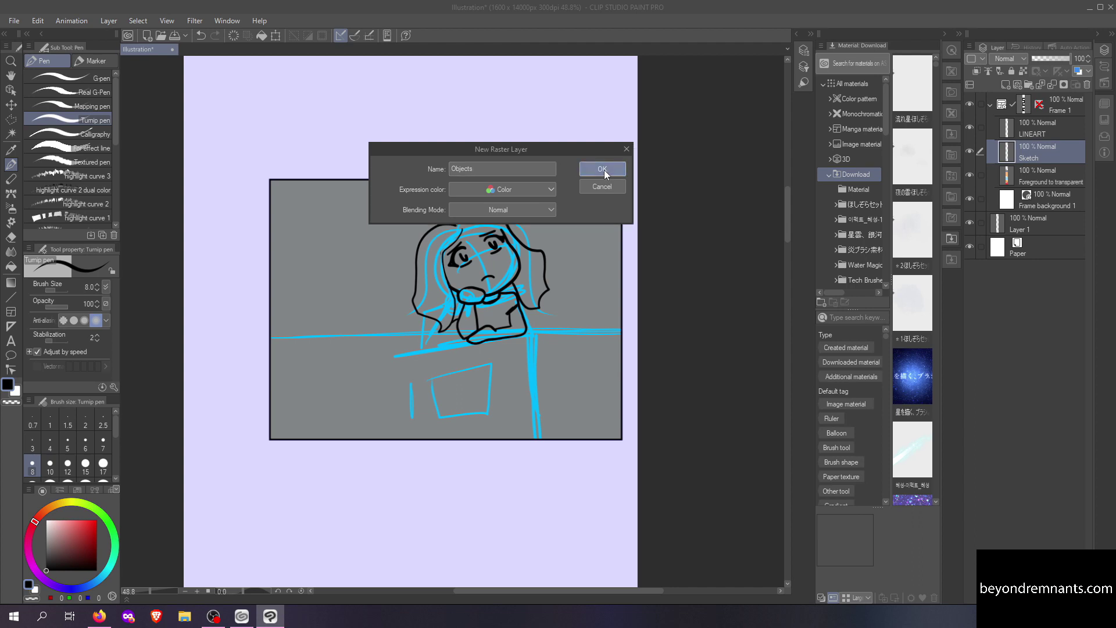
{"action": "left_click", "coordinate": [604, 170]}
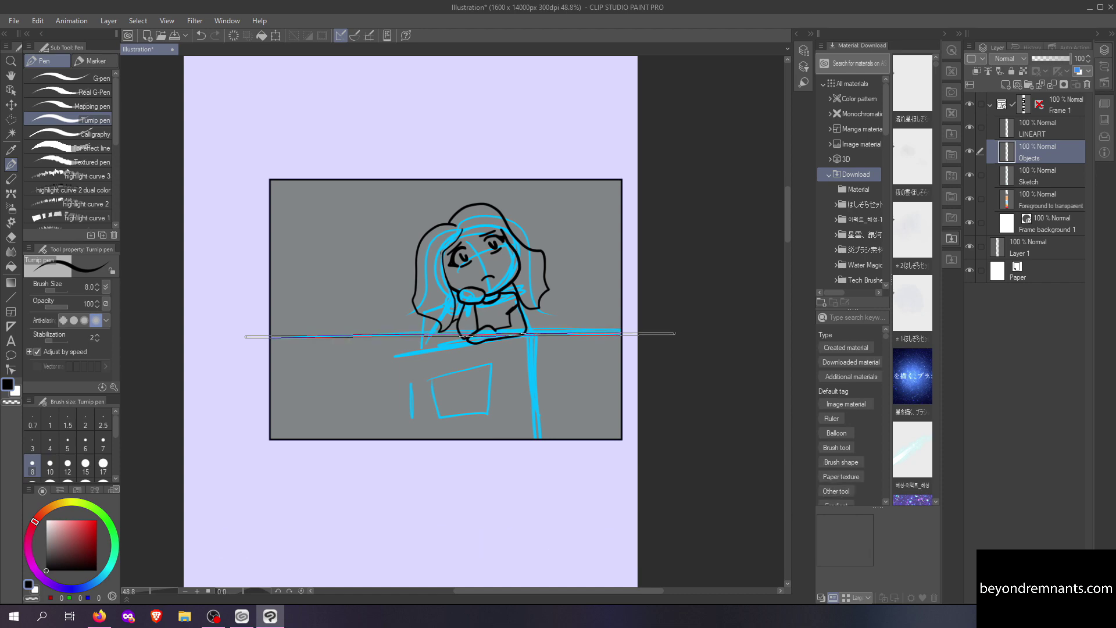
{"action": "left_click", "coordinate": [678, 336], "text": "shift"}
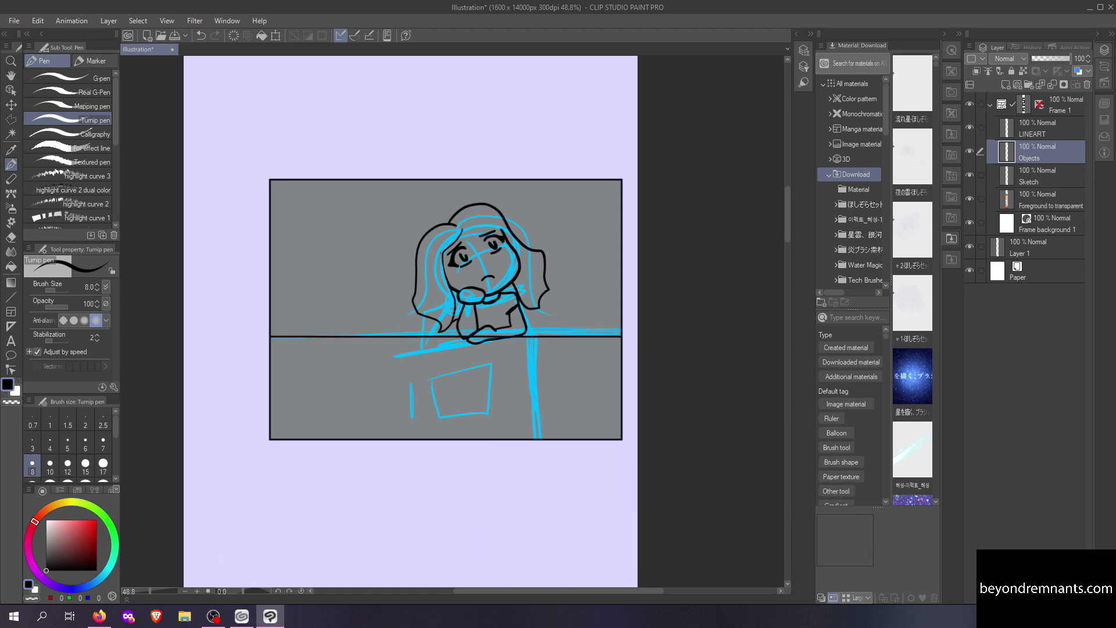
- Try to delete the table edge where it crosses the girl's arms using a Polyline selection
{"action": "scroll", "coordinate": [505, 327], "scroll_direction": "up", "scroll_amount": 5}
{"action": "key", "text": "m"}
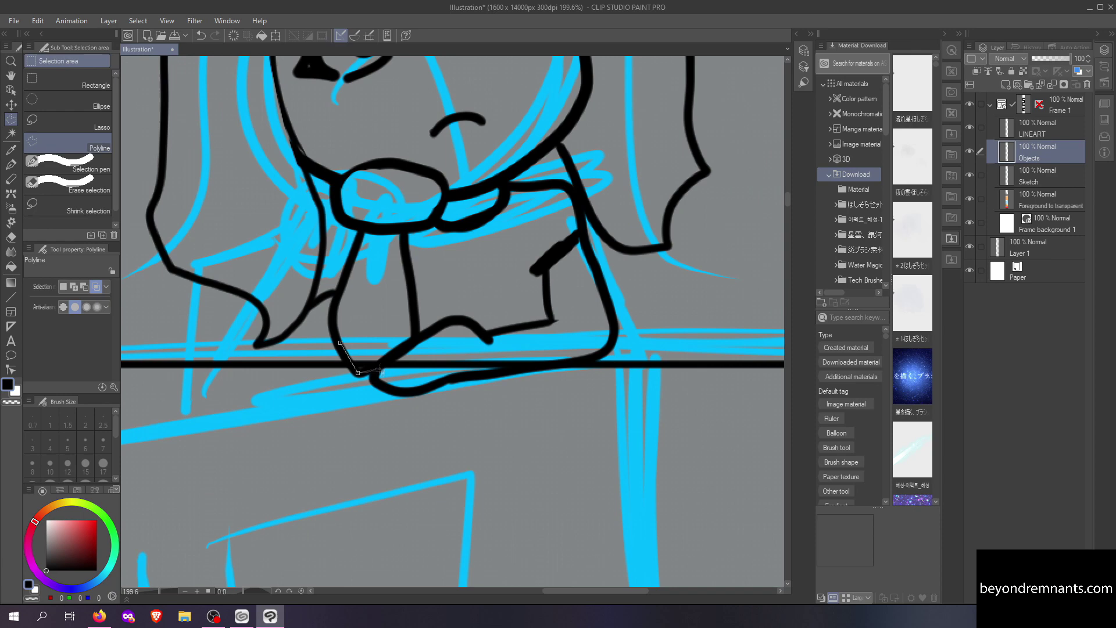
{"action": "left_click", "coordinate": [564, 380]}
{"action": "left_click", "coordinate": [558, 369]}
{"action": "left_click", "coordinate": [613, 348]}
{"action": "left_click", "coordinate": [474, 287]}
{"action": "double_click", "coordinate": [338, 302]}
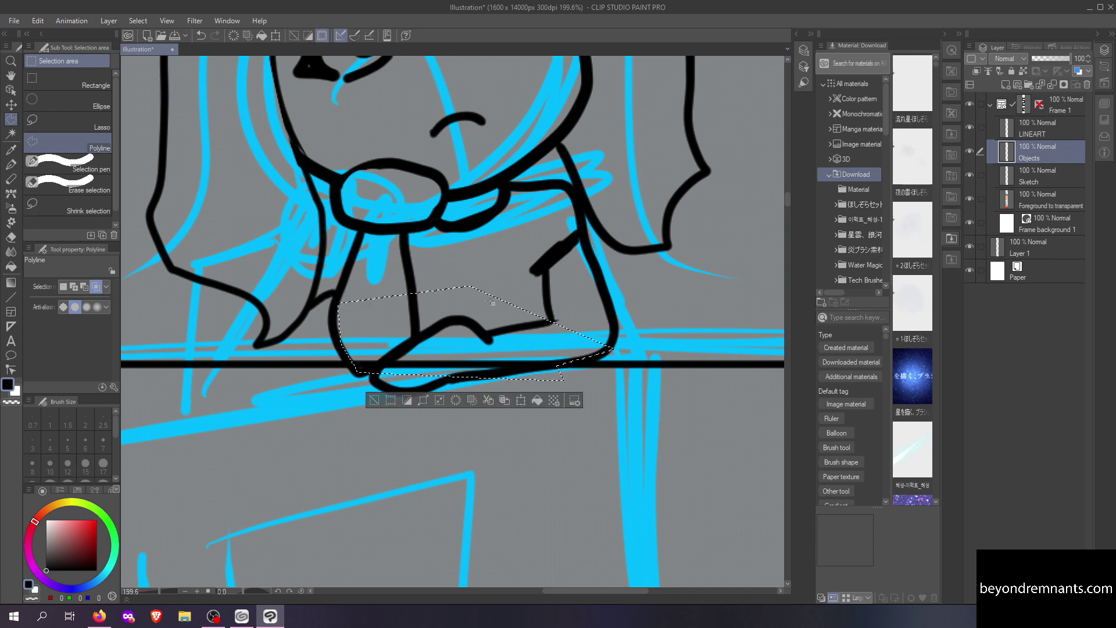
{"action": "key", "text": "Delete"}
{"action": "left_click", "coordinate": [378, 401]}
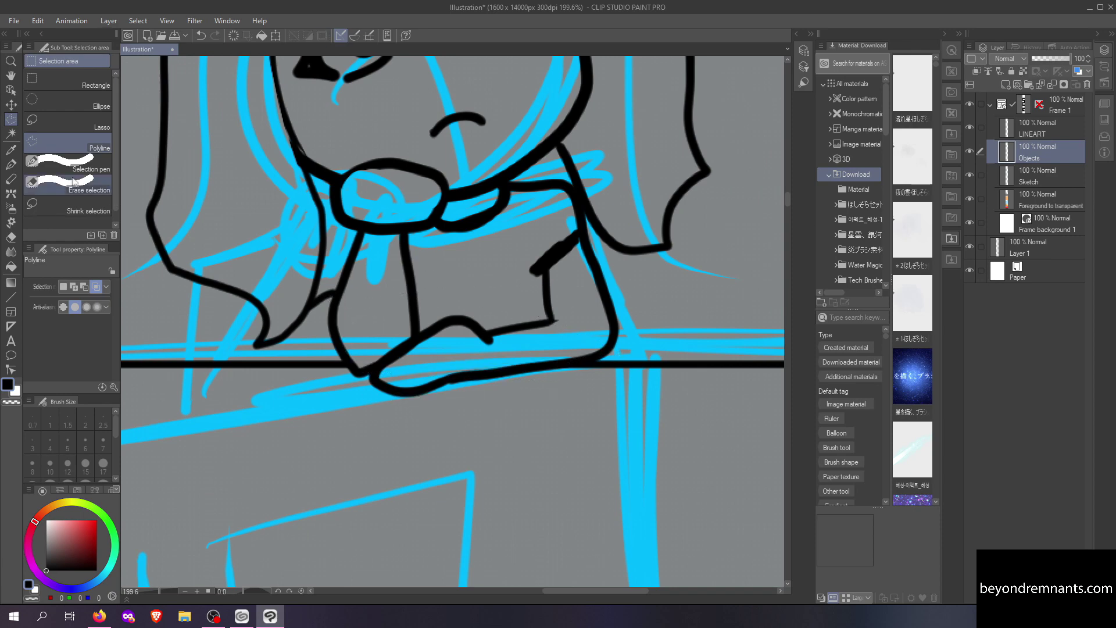
{"action": "key", "text": "ctrl+z"}
{"action": "key", "text": "ctrl+z"}
{"action": "key", "text": "ctrl+z"}
- Erase the table edge remnants around the girl's folded arm with the Hard eraser at size 17
{"action": "left_click", "coordinate": [10, 236]}
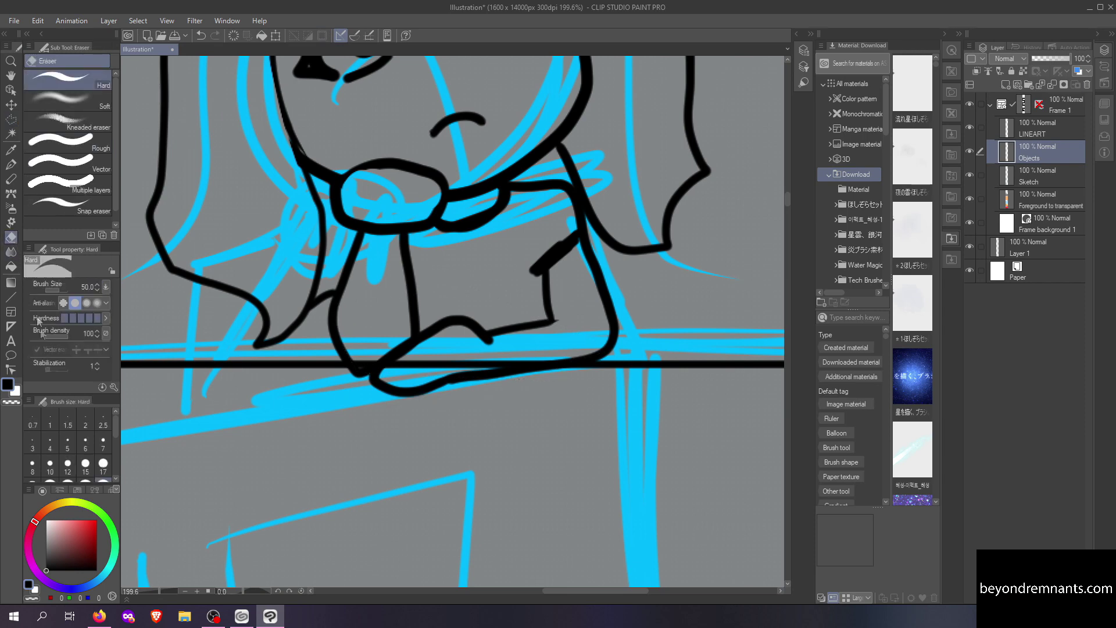
{"action": "left_click", "coordinate": [103, 463]}
{"action": "mouse_move", "coordinate": [426, 335]}
{"action": "left_mouse_down"}
{"action": "mouse_move", "coordinate": [360, 365]}
{"action": "mouse_move", "coordinate": [522, 361]}
{"action": "mouse_move", "coordinate": [480, 343]}
{"action": "left_mouse_up"}
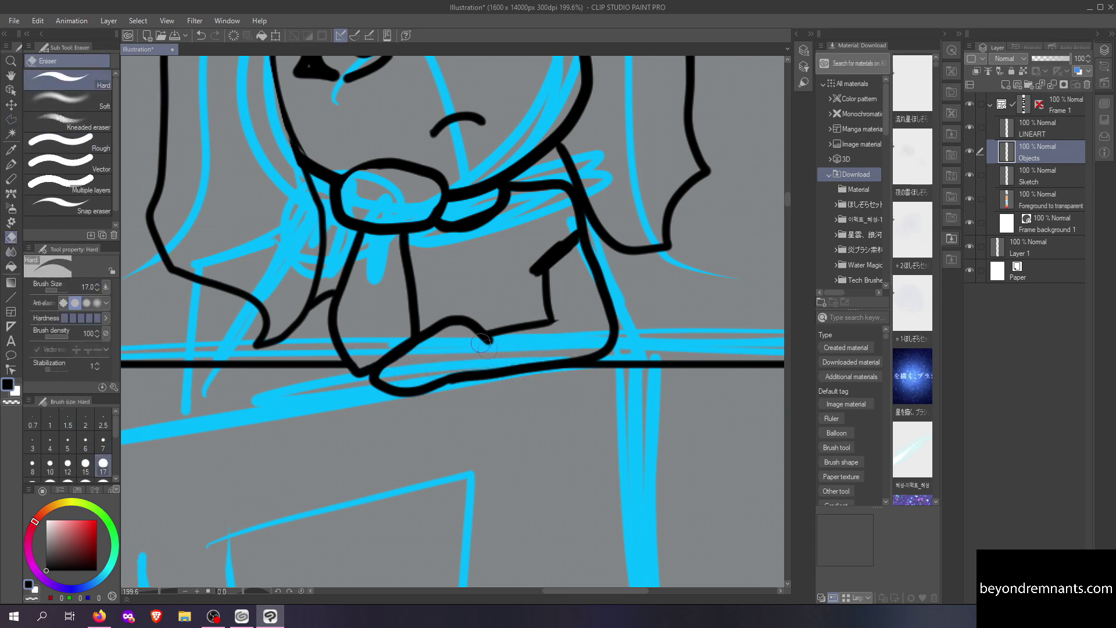
- Draw a black rectangle outline with brush size 5 below the table edge on the Objects layer
{"action": "scroll", "coordinate": [474, 341], "scroll_direction": "down", "scroll_amount": 4}
{"action": "key", "text": "p"}
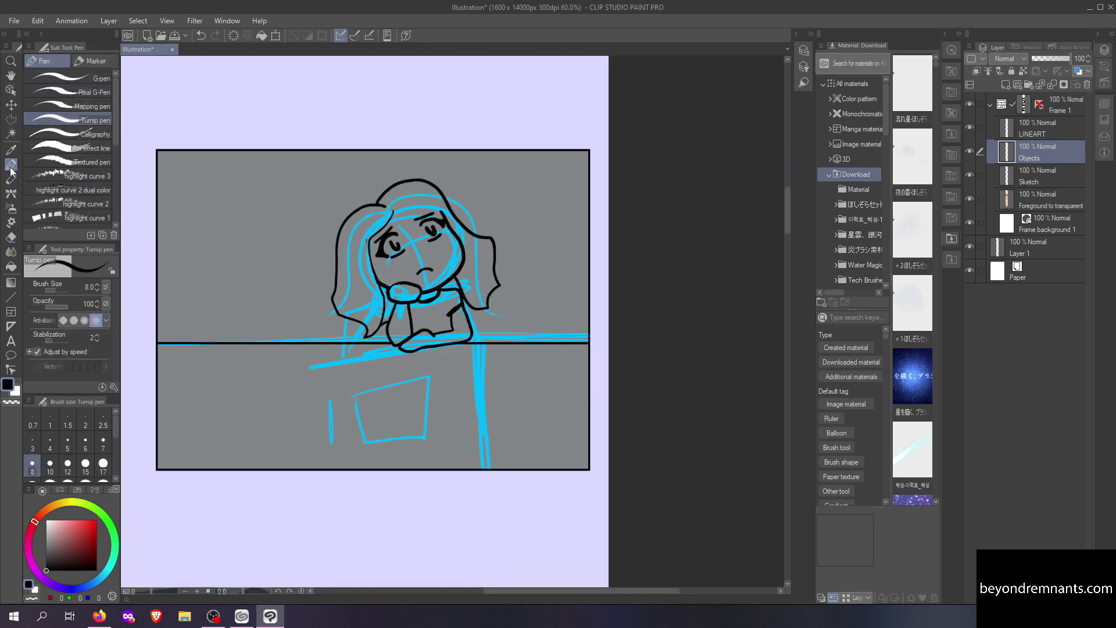
{"action": "left_click", "coordinate": [11, 297]}
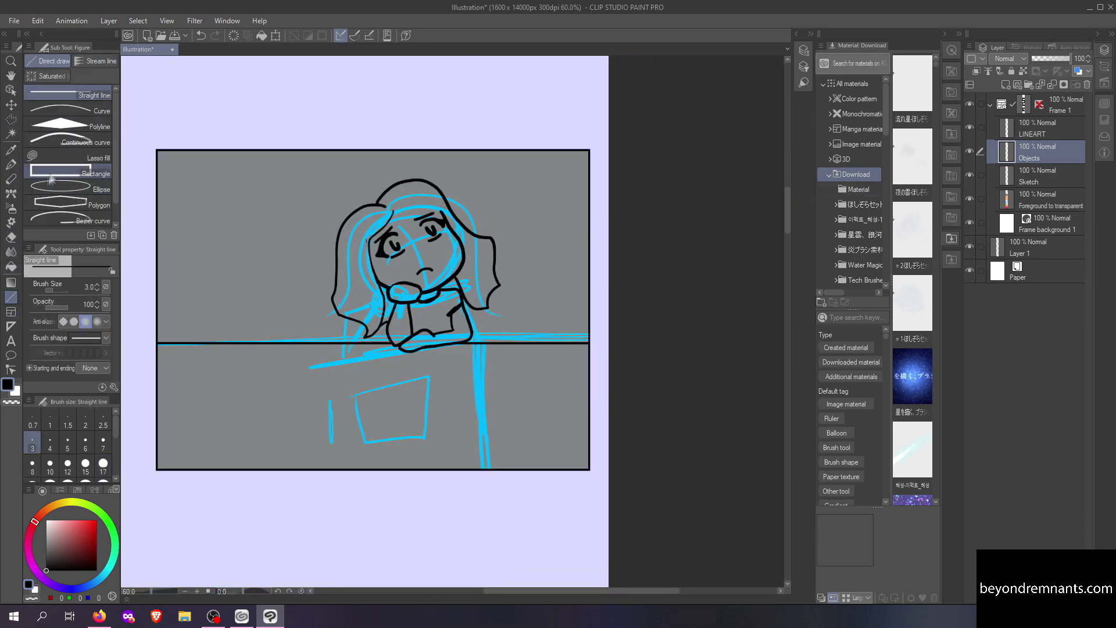
{"action": "left_click", "coordinate": [54, 173]}
{"action": "left_click_drag", "start_coordinate": [411, 369], "coordinate": [467, 427]}
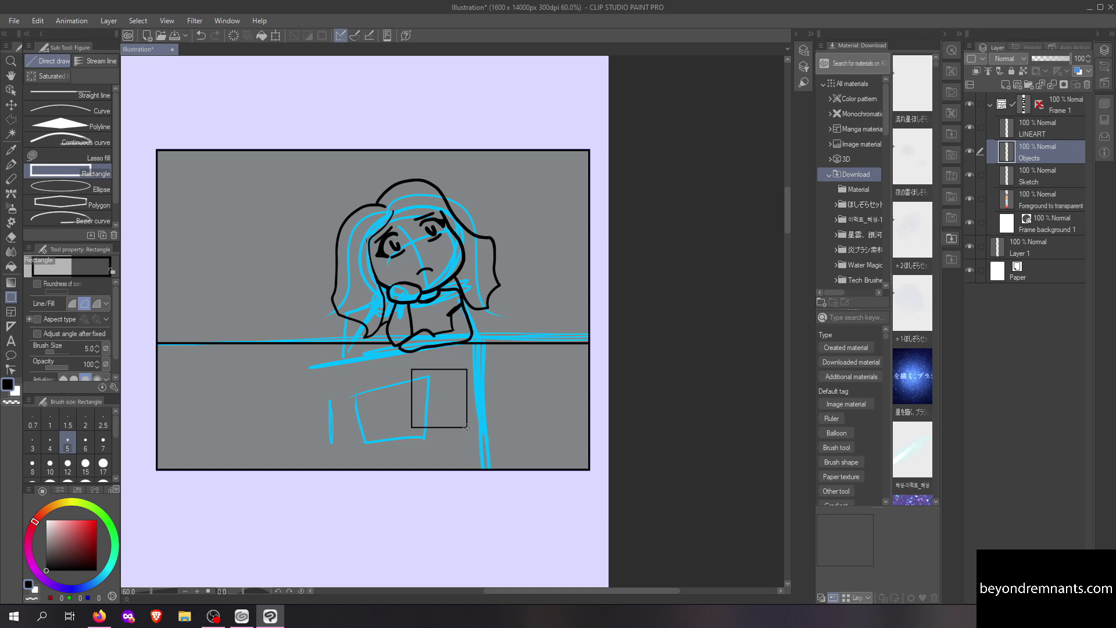
- Try to reshape the small rectangle below the table edge with a Perspective transform on a Polyline selection
{"action": "left_click", "coordinate": [10, 119]}
{"action": "left_click", "coordinate": [399, 362]}
{"action": "left_click", "coordinate": [495, 362]}
{"action": "left_click", "coordinate": [499, 444]}
{"action": "double_click", "coordinate": [394, 439]}
{"action": "key", "text": "ctrl+t"}
{"action": "right_click", "coordinate": [472, 399]}
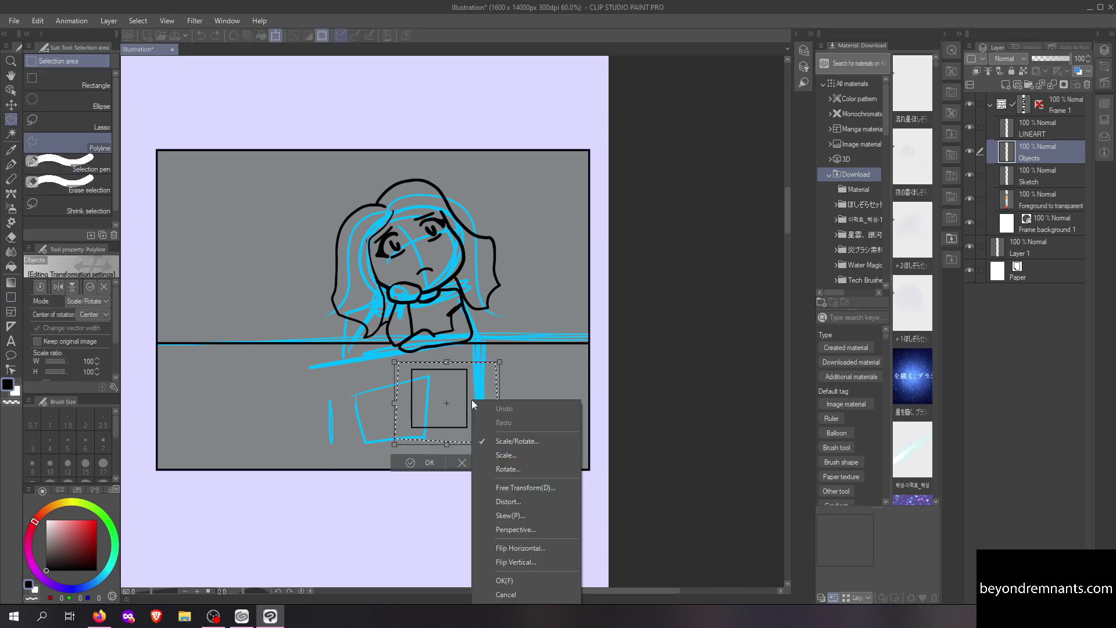
{"action": "left_click", "coordinate": [508, 529]}
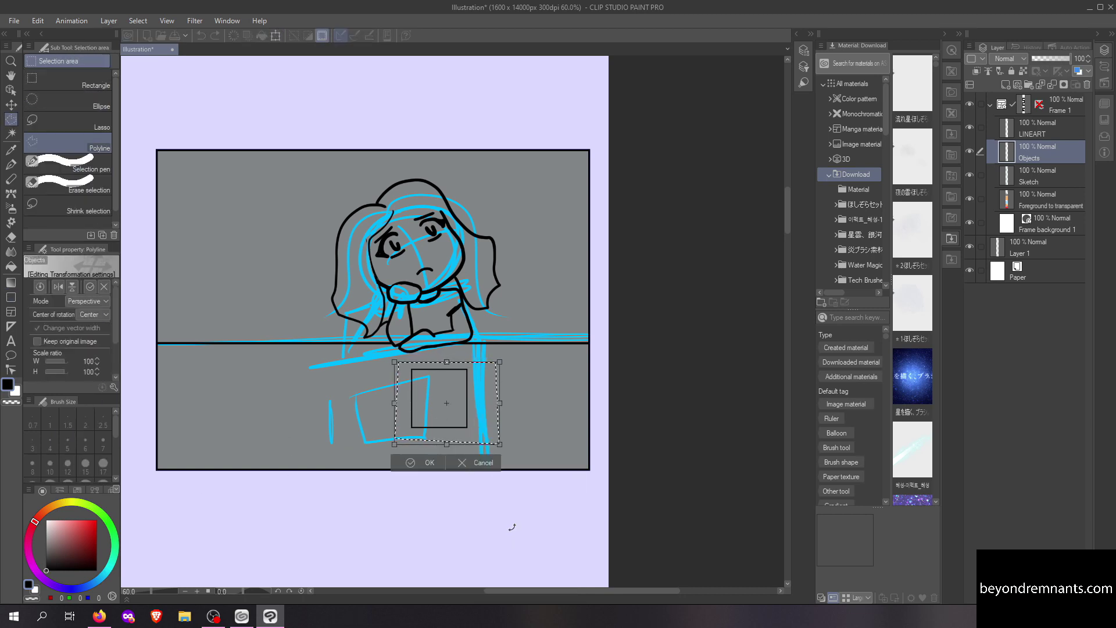
{"action": "mouse_move", "coordinate": [504, 451]}
{"action": "left_mouse_down"}
{"action": "mouse_move", "coordinate": [508, 436]}
{"action": "mouse_move", "coordinate": [505, 456]}
{"action": "left_mouse_up"}
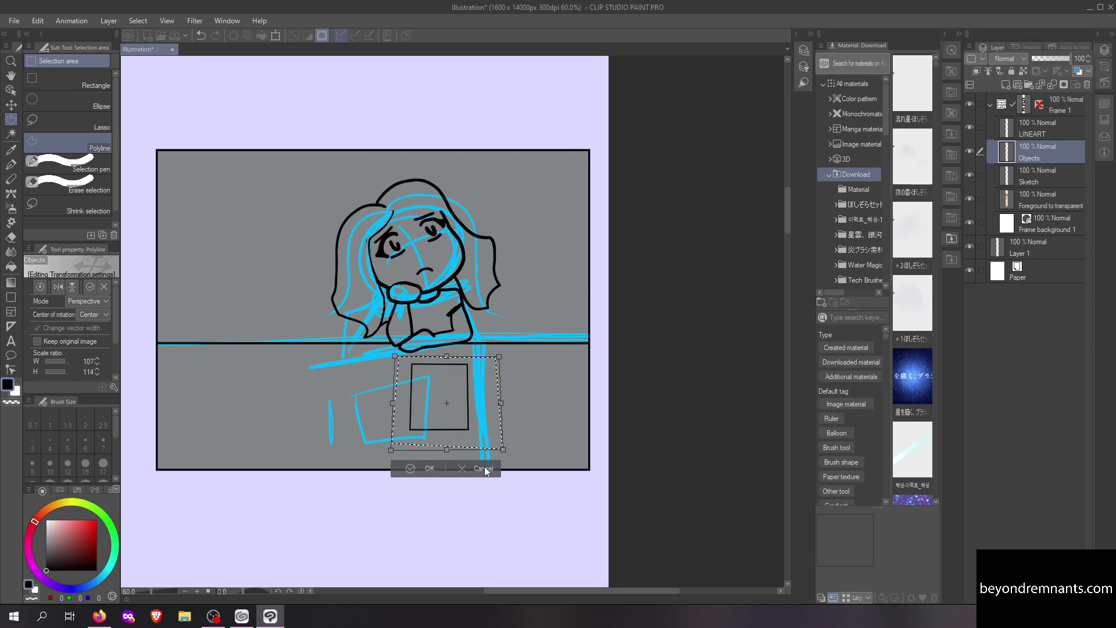
{"action": "left_click", "coordinate": [485, 467]}
{"action": "key", "text": "ctrl+z"}
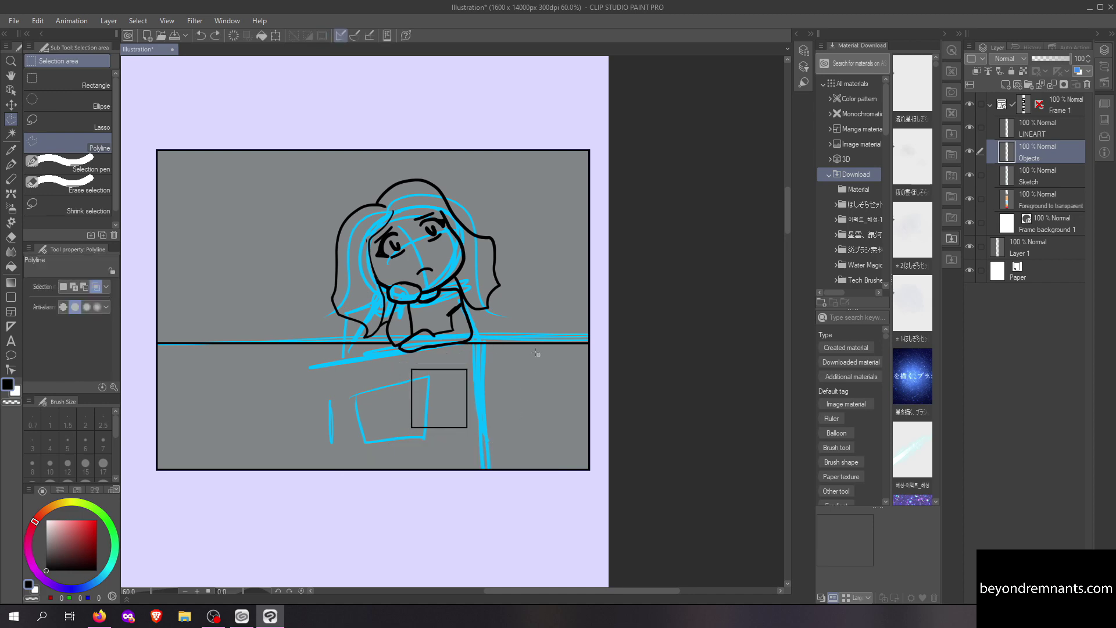
- Ink the hairline across the girl's forehead on the LINEART layer with the Turnip pen
{"action": "left_click", "coordinate": [11, 163]}
{"action": "left_click", "coordinate": [1056, 136]}
{"action": "scroll", "coordinate": [412, 170], "scroll_direction": "up", "scroll_amount": 3}
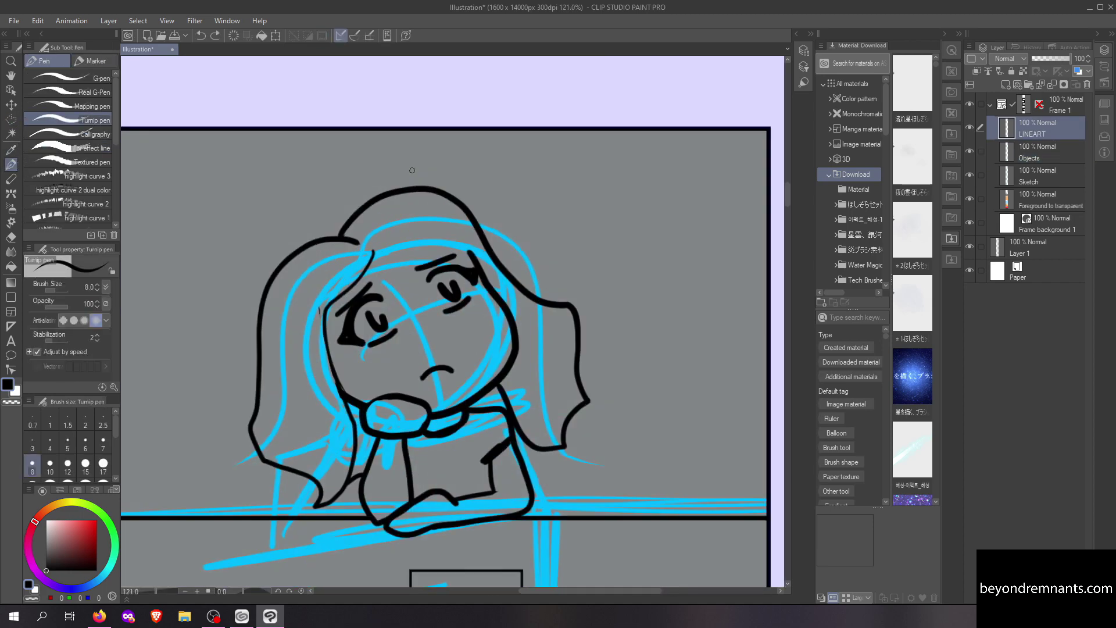
{"action": "left_click_drag", "start_coordinate": [374, 251], "coordinate": [469, 246]}
{"action": "scroll", "coordinate": [428, 196], "scroll_direction": "down", "scroll_amount": 4}
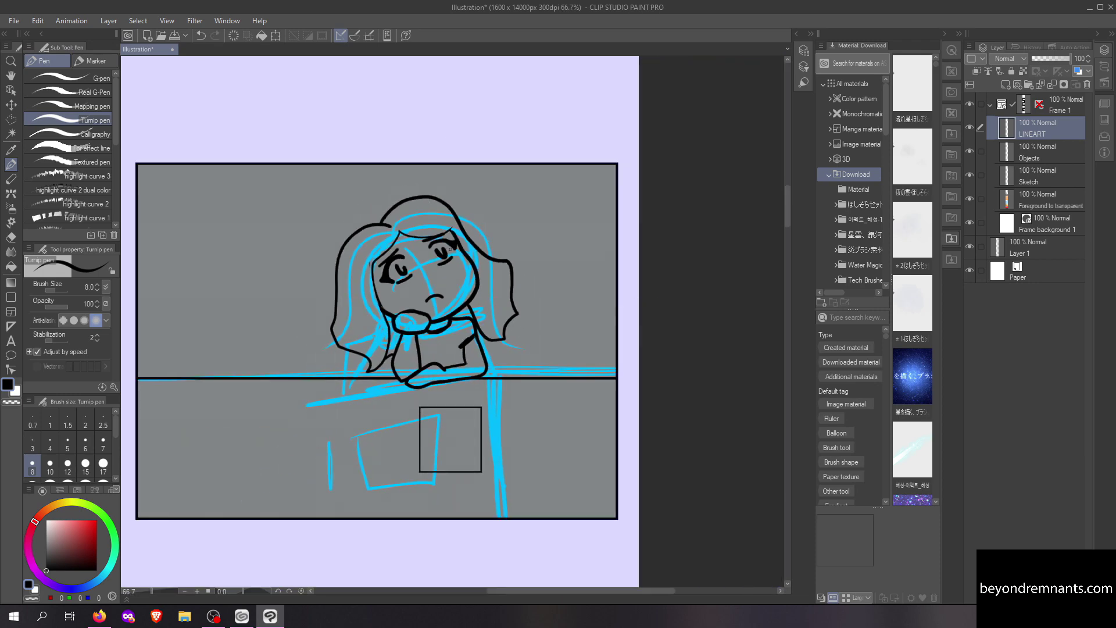
- Create a raster layer named Color directly above the Objects layer
{"action": "left_click", "coordinate": [1040, 153]}
{"action": "left_click", "coordinate": [106, 22]}
{"action": "mouse_move", "coordinate": [134, 35]}
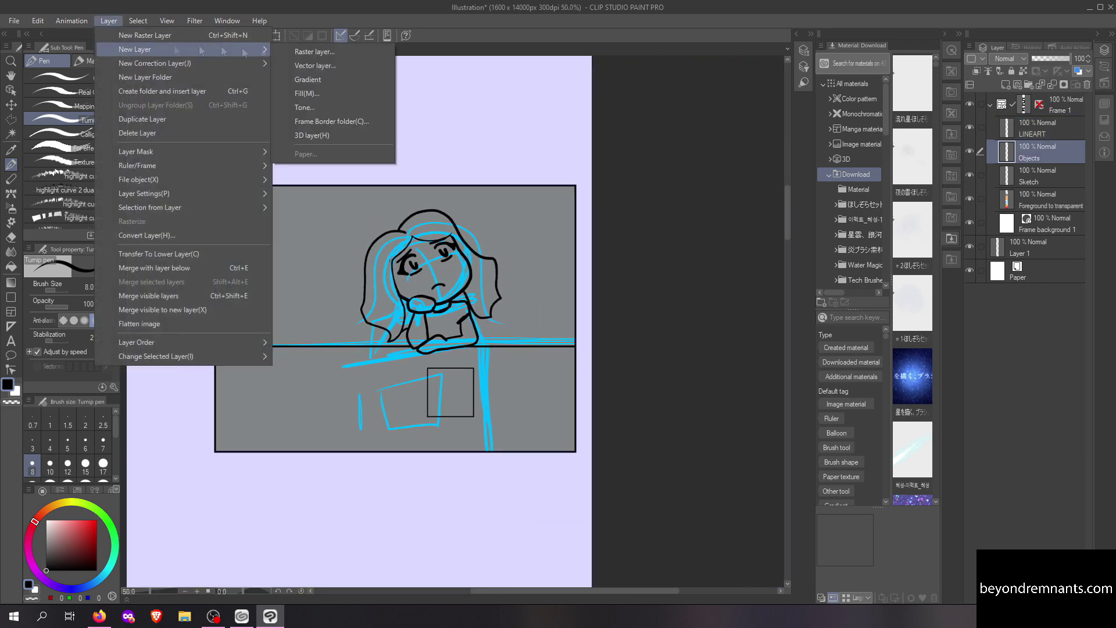
{"action": "left_click", "coordinate": [314, 51]}
{"action": "type", "text": "Color"}
{"action": "key", "text": "Return"}
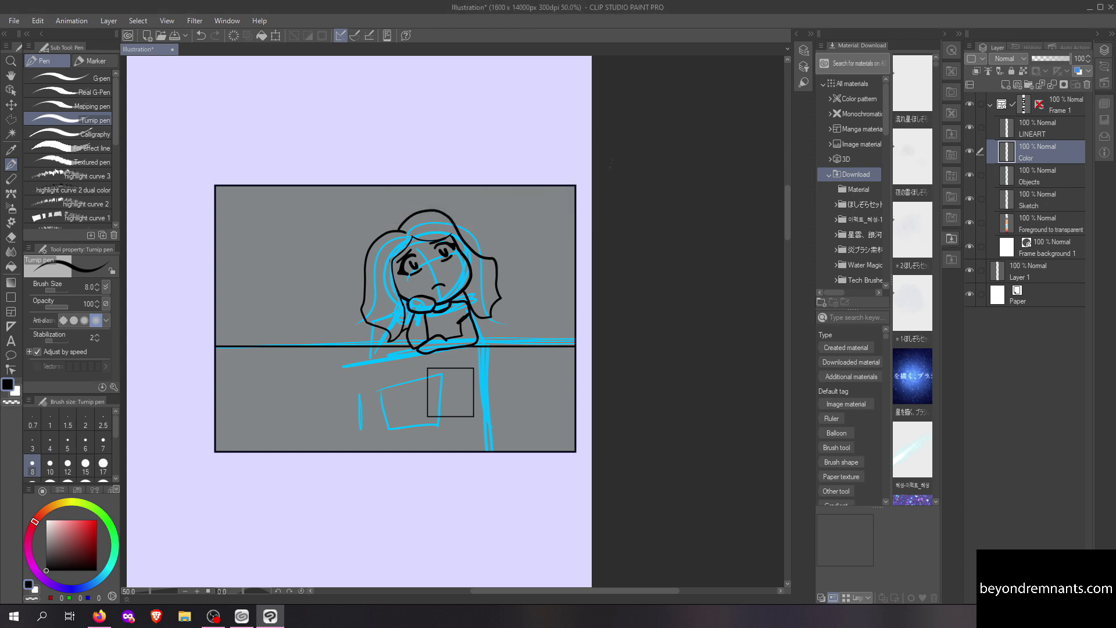
- Paint dark brown along the inner edge of the girl's hair with the Turnip pen at size 17 on the Color layer
{"action": "left_click", "coordinate": [49, 508]}
{"action": "left_click", "coordinate": [83, 553]}
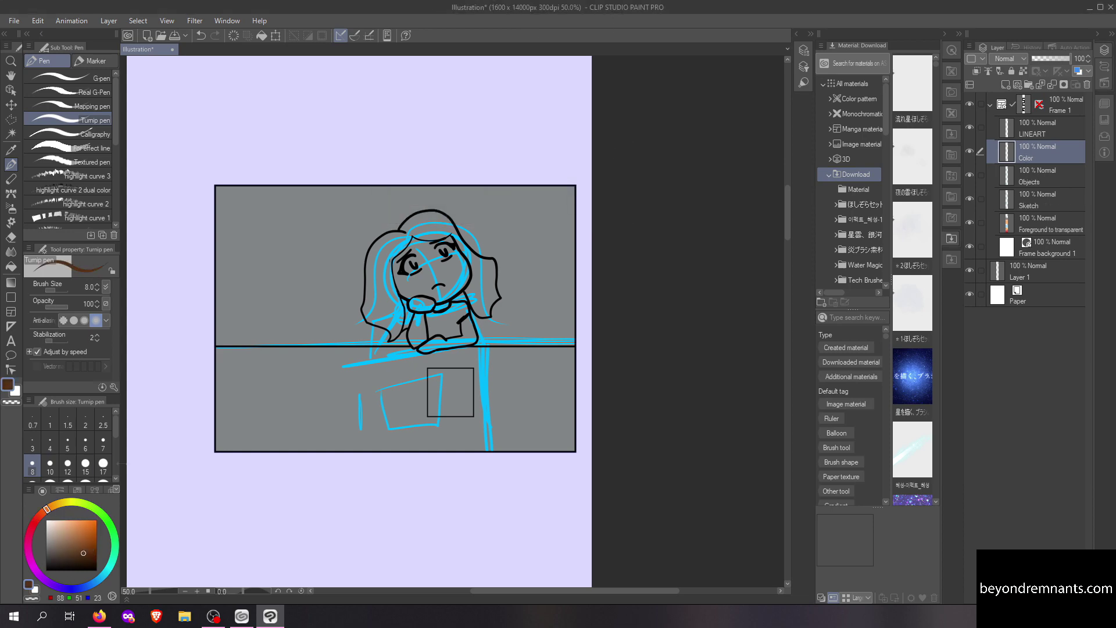
{"action": "left_click", "coordinate": [102, 465]}
{"action": "scroll", "coordinate": [437, 228], "scroll_direction": "up", "scroll_amount": 4}
{"action": "mouse_move", "coordinate": [353, 243]}
{"action": "left_mouse_down"}
{"action": "mouse_move", "coordinate": [318, 253]}
{"action": "mouse_move", "coordinate": [269, 433]}
{"action": "mouse_move", "coordinate": [329, 497]}
{"action": "left_mouse_up"}
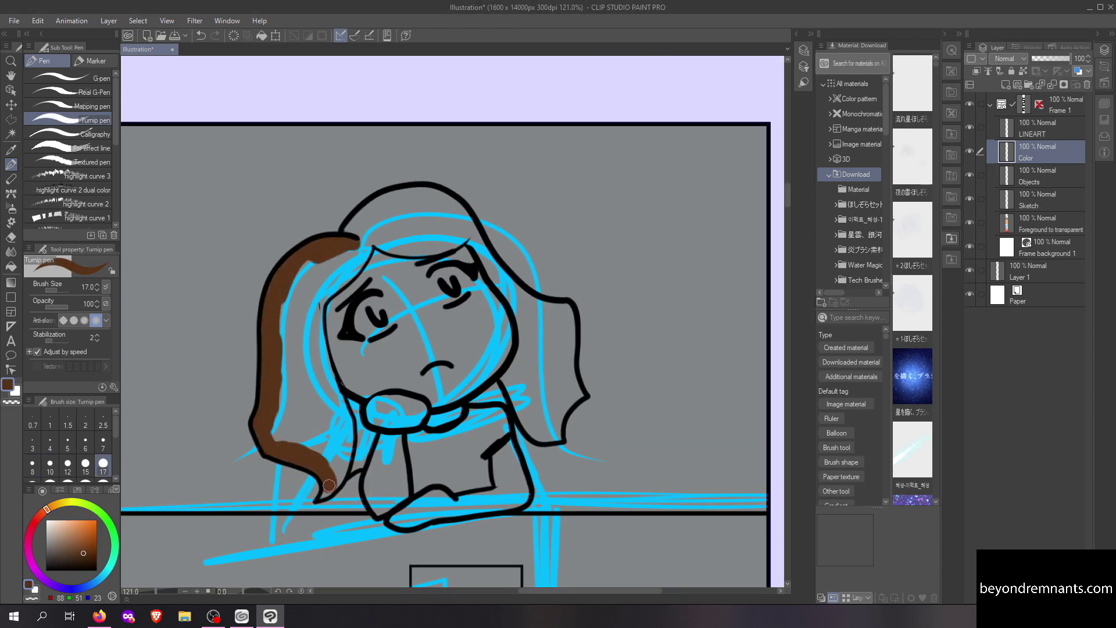
{"action": "left_click_drag", "start_coordinate": [308, 401], "coordinate": [337, 485]}
- Auto-select the girl's hair areas from the LINEART layer using Selection for referred layers
{"action": "left_click", "coordinate": [1040, 128]}
{"action": "left_click", "coordinate": [11, 133]}
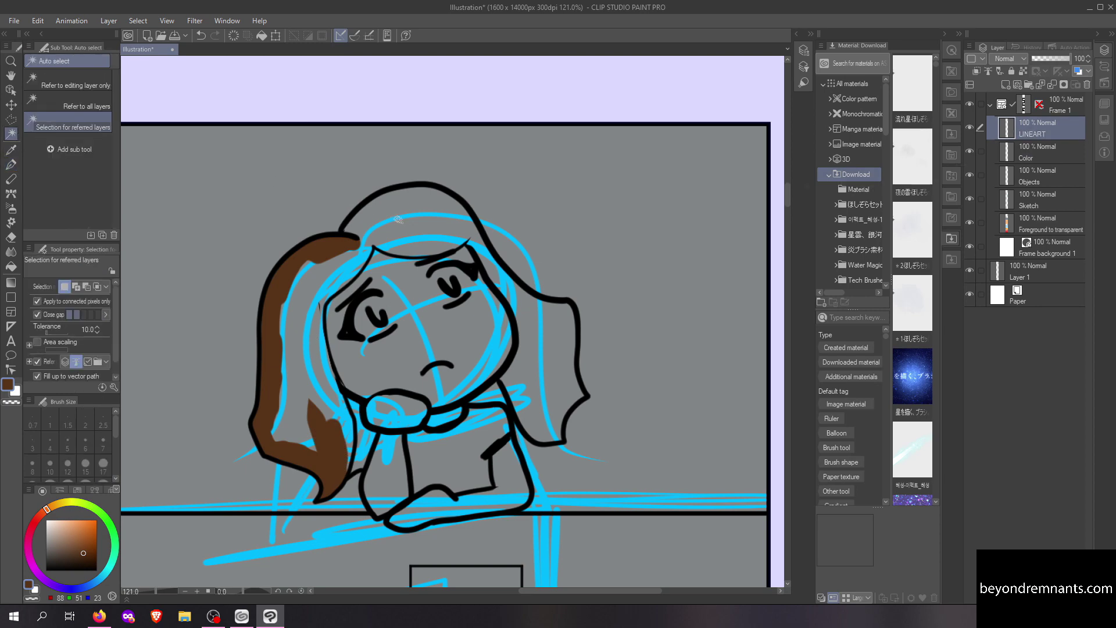
{"action": "left_click", "coordinate": [362, 436]}
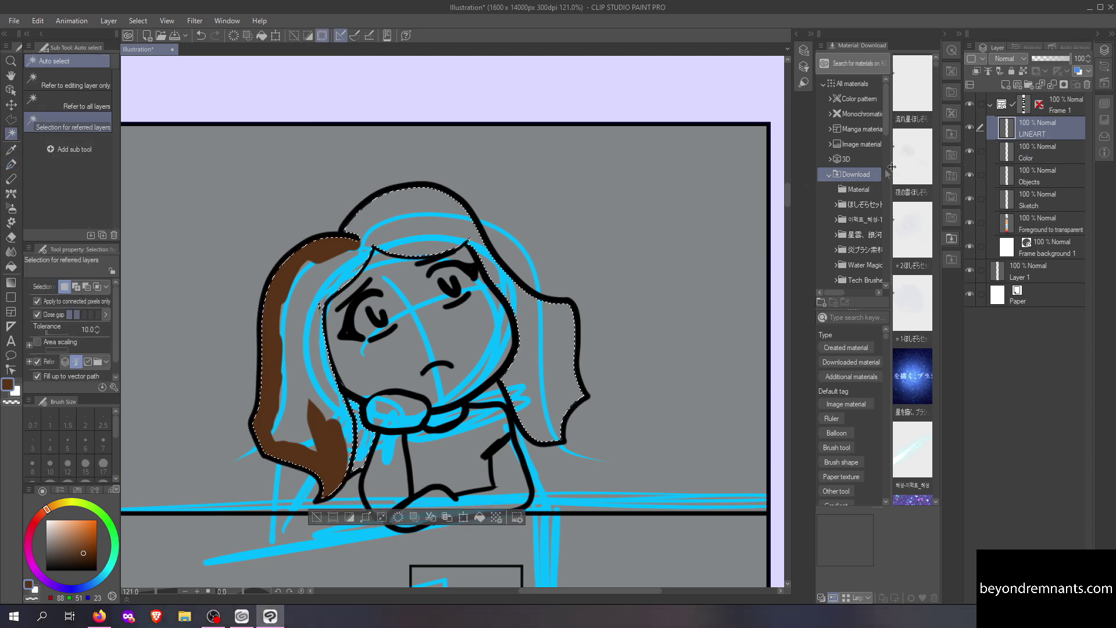
- Fill the selected hair with dark brown on the Color layer using pen strokes and the Fill tool
{"action": "left_click", "coordinate": [1040, 152]}
{"action": "left_click", "coordinate": [11, 165]}
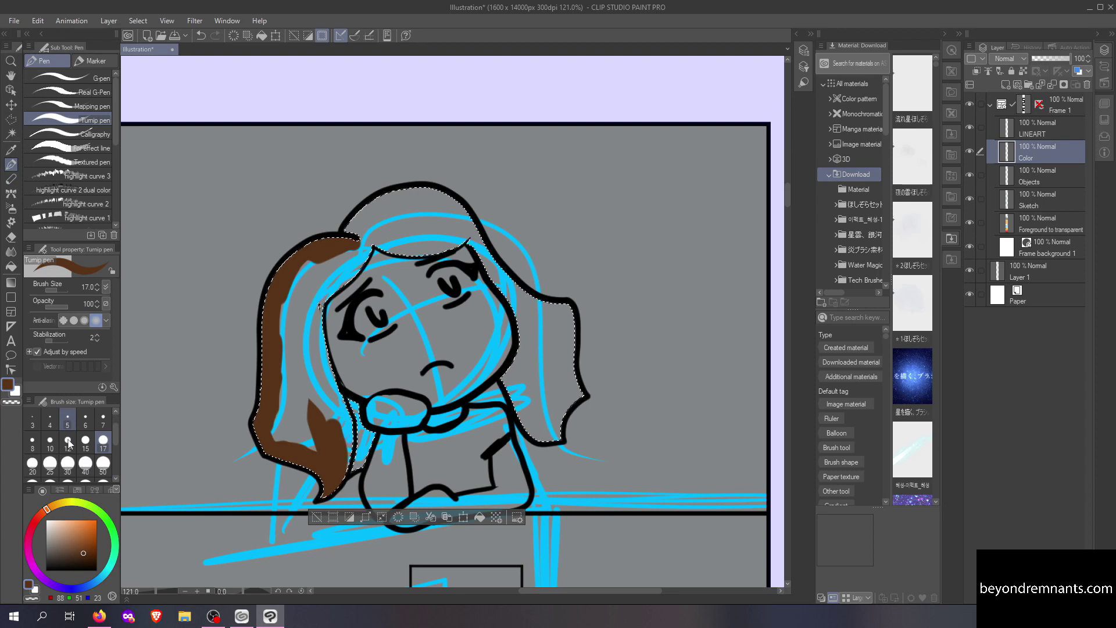
{"action": "mouse_move", "coordinate": [253, 399]}
{"action": "left_mouse_down"}
{"action": "mouse_move", "coordinate": [328, 366]}
{"action": "mouse_move", "coordinate": [319, 387]}
{"action": "mouse_move", "coordinate": [349, 413]}
{"action": "left_mouse_up"}
{"action": "left_click", "coordinate": [11, 266]}
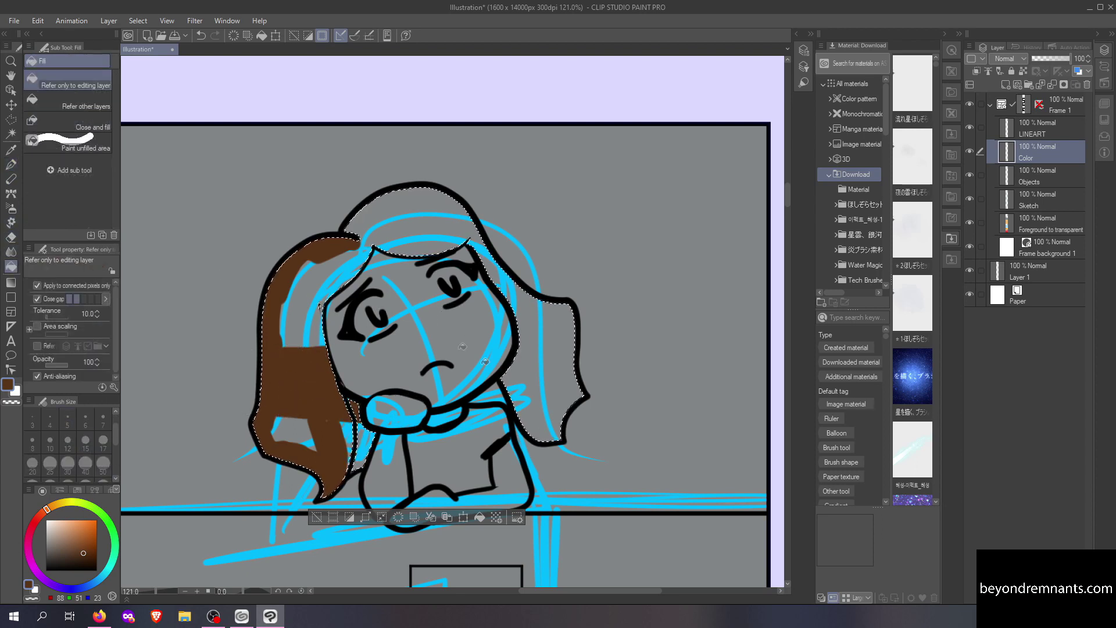
{"action": "left_click", "coordinate": [548, 330]}
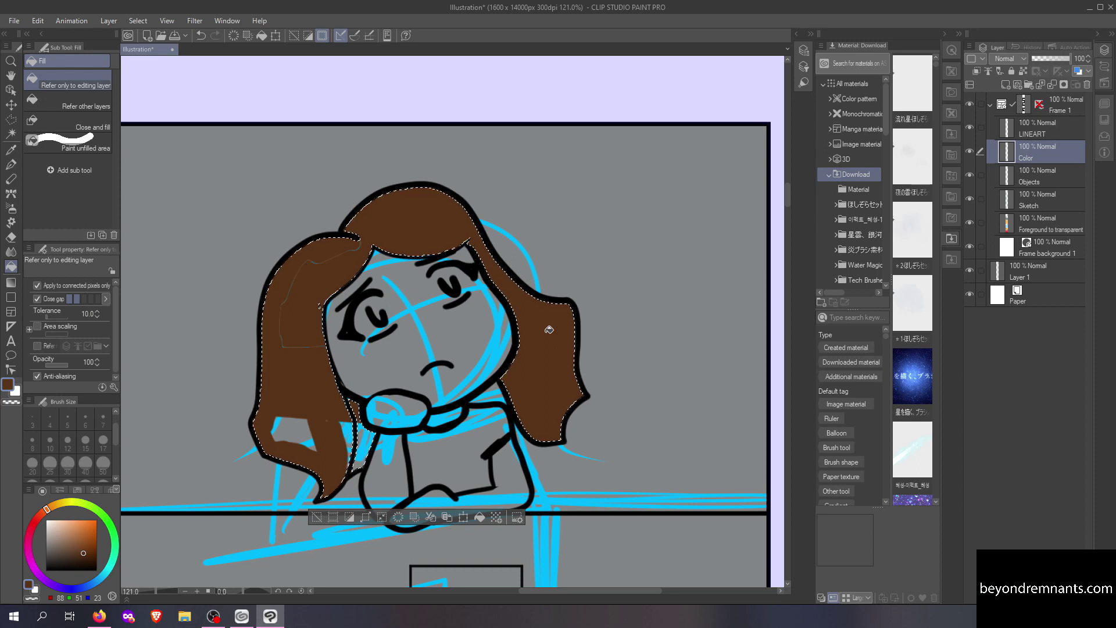
- Paint over the remaining gaps in the brown hair, clear the selection and set the Turnip pen to size 40
{"action": "left_click", "coordinate": [11, 165]}
{"action": "left_click_drag", "start_coordinate": [314, 291], "coordinate": [139, 471]}
{"action": "key", "text": "ctrl+d"}
{"action": "left_click", "coordinate": [86, 440]}
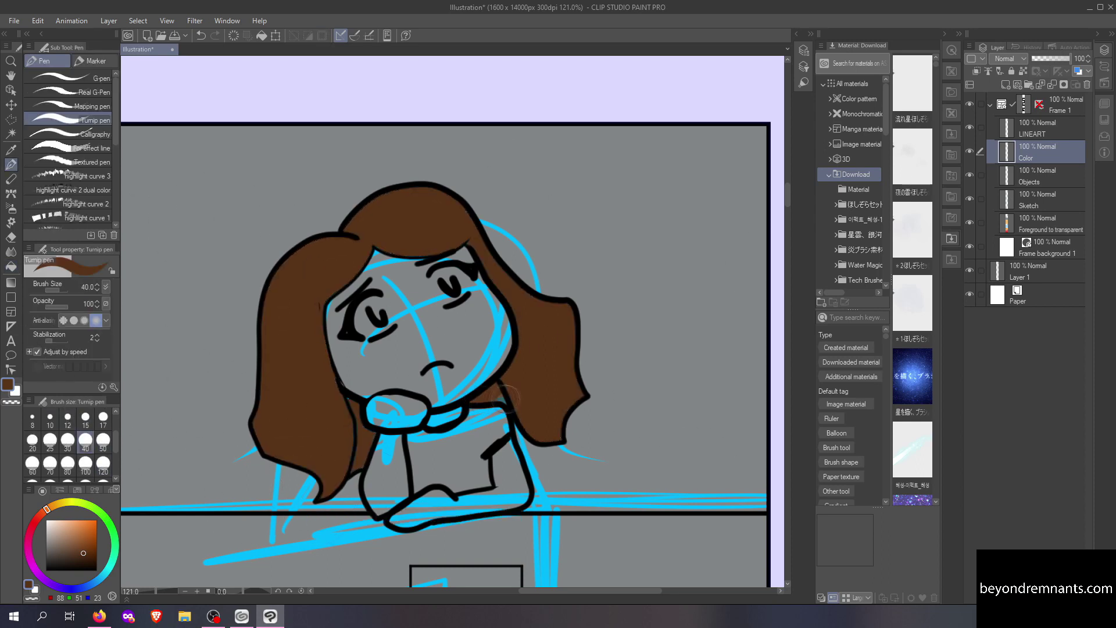
- Create a raster layer named Skin directly above Objects and paint the girl's face, hands and arms light beige
{"action": "left_click", "coordinate": [71, 520]}
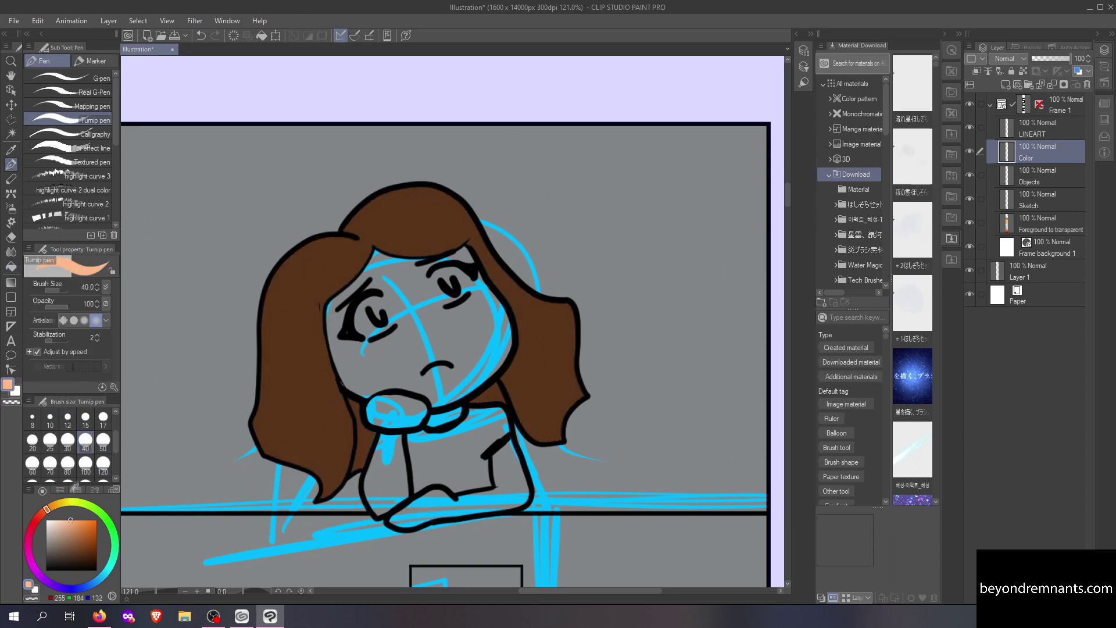
{"action": "left_click", "coordinate": [1072, 184]}
{"action": "left_click", "coordinate": [109, 21]}
{"action": "mouse_move", "coordinate": [116, 48]}
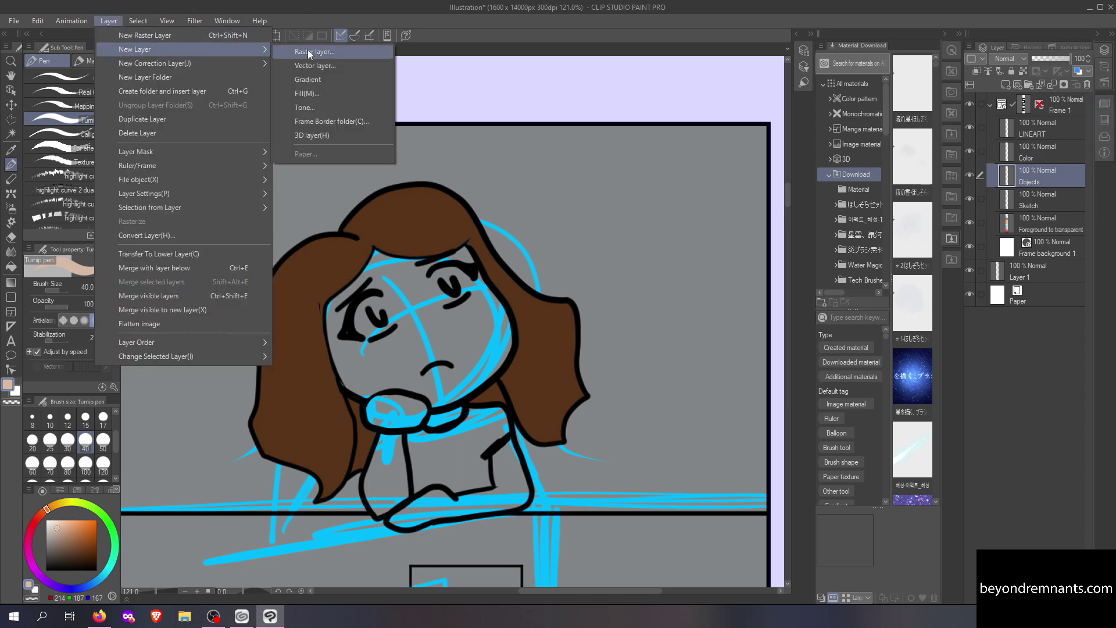
{"action": "left_click", "coordinate": [314, 54]}
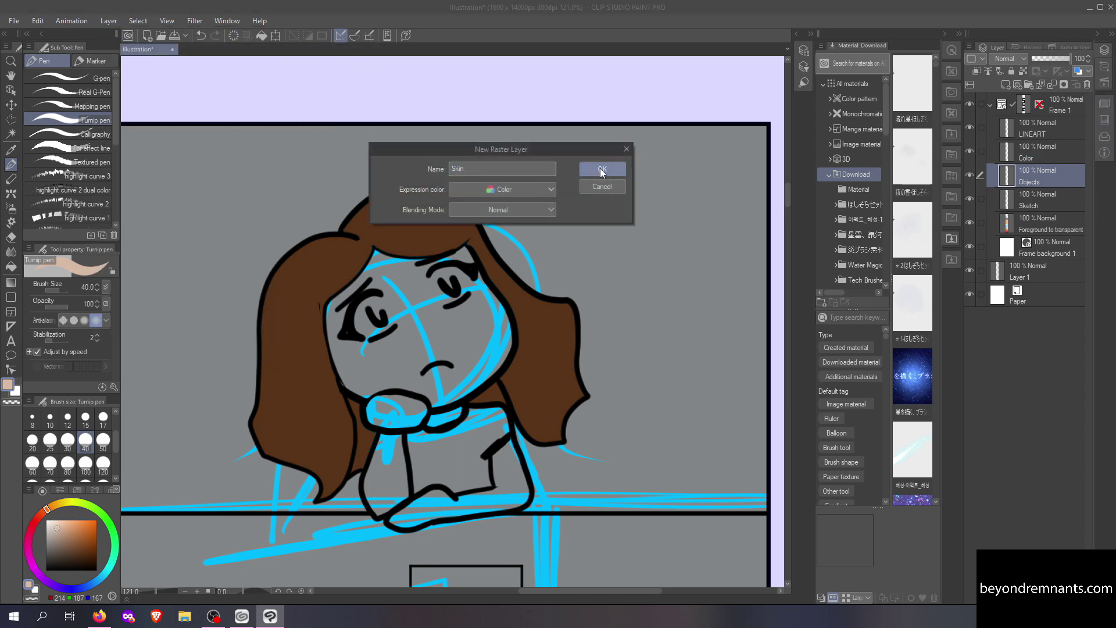
{"action": "left_click", "coordinate": [602, 168]}
{"action": "mouse_move", "coordinate": [349, 262]}
{"action": "left_mouse_down"}
{"action": "mouse_move", "coordinate": [407, 290]}
{"action": "mouse_move", "coordinate": [328, 377]}
{"action": "mouse_move", "coordinate": [488, 372]}
{"action": "mouse_move", "coordinate": [459, 259]}
{"action": "mouse_move", "coordinate": [412, 412]}
{"action": "mouse_move", "coordinate": [388, 441]}
{"action": "mouse_move", "coordinate": [378, 505]}
{"action": "mouse_move", "coordinate": [418, 523]}
{"action": "mouse_move", "coordinate": [511, 494]}
{"action": "mouse_move", "coordinate": [507, 450]}
{"action": "mouse_move", "coordinate": [523, 499]}
{"action": "left_mouse_up"}
- Create a raster layer named Details directly above the Skin layer
{"action": "left_click", "coordinate": [103, 23]}
{"action": "mouse_move", "coordinate": [238, 49]}
{"action": "left_click", "coordinate": [331, 51]}
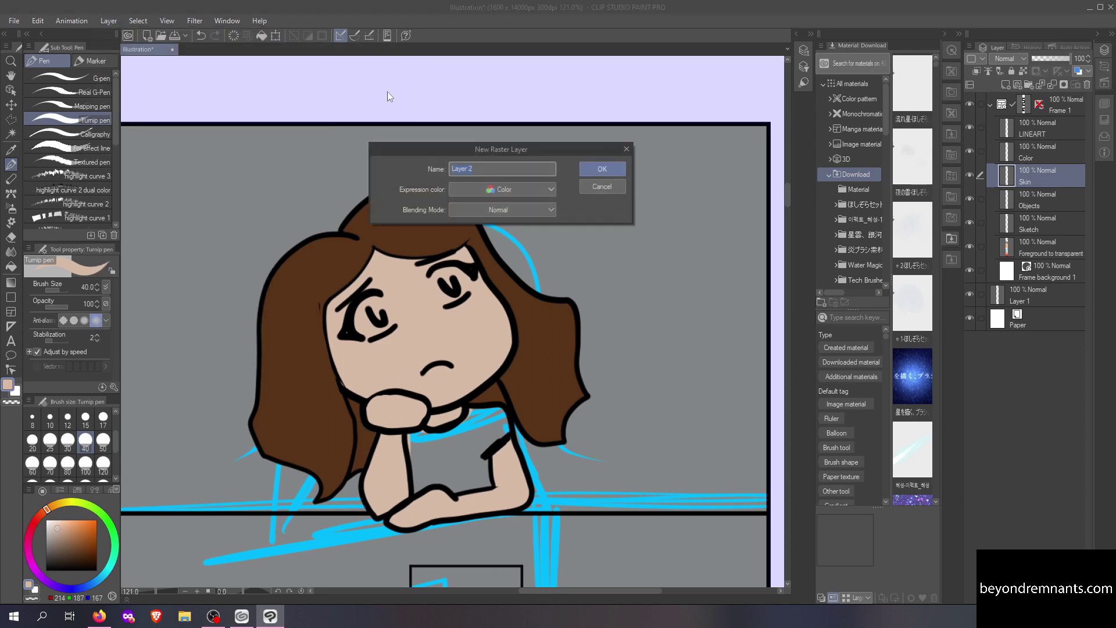
{"action": "type", "text": "Details"}
{"action": "left_click", "coordinate": [600, 168]}
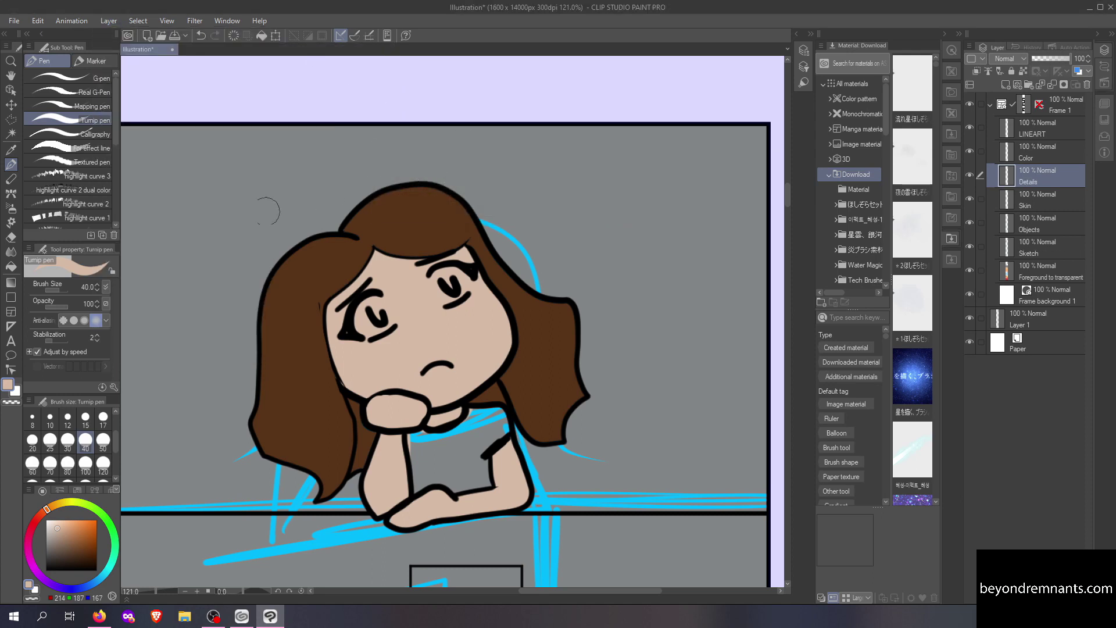
- Dot light brown freckles across the girl's cheeks with the Turnip pen at size 12 on the Details layer
{"action": "left_click", "coordinate": [71, 536]}
{"action": "left_click", "coordinate": [68, 418]}
{"action": "left_click", "coordinate": [374, 354]}
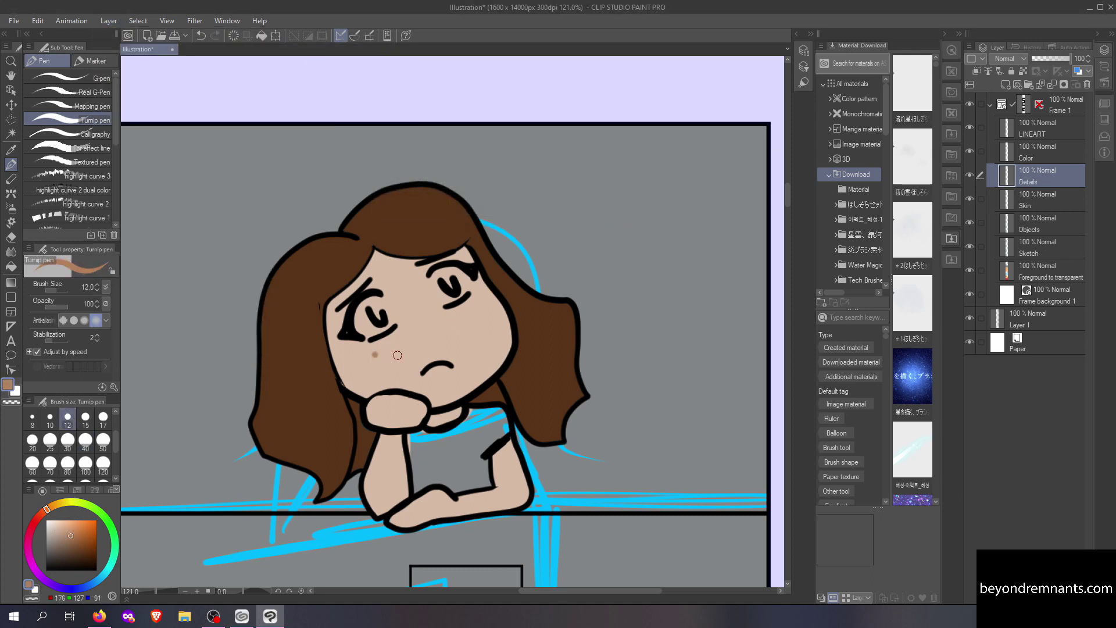
{"action": "left_click", "coordinate": [447, 319]}
{"action": "left_click", "coordinate": [470, 323]}
{"action": "left_click", "coordinate": [480, 307]}
- Create a raster layer named Clothes directly above the Details layer
{"action": "left_click", "coordinate": [108, 21]}
{"action": "mouse_move", "coordinate": [165, 48]}
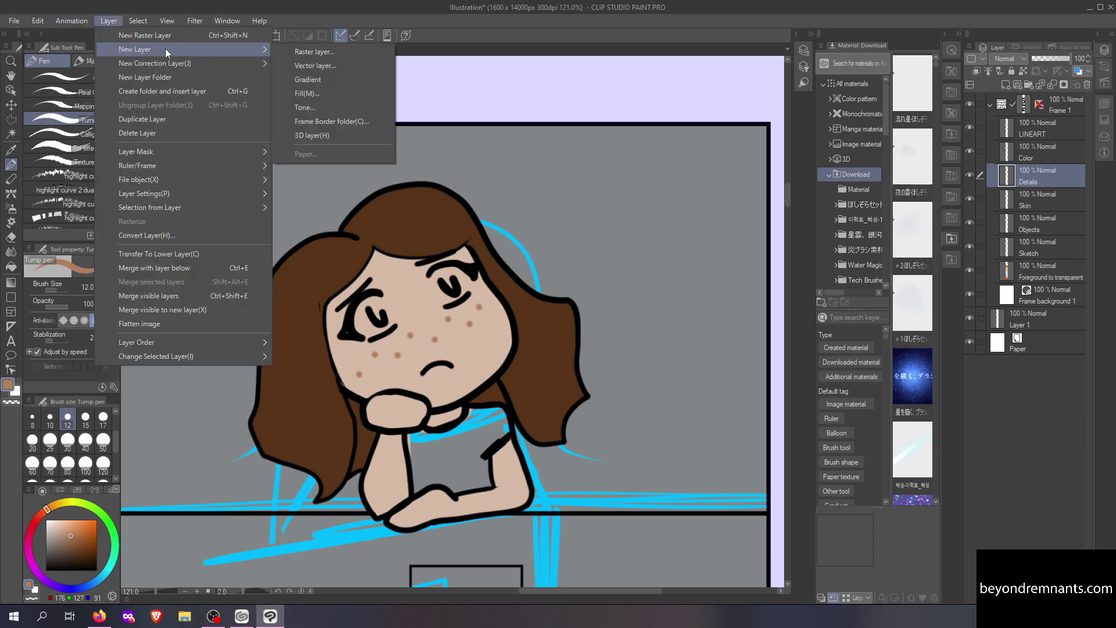
{"action": "left_click", "coordinate": [329, 54]}
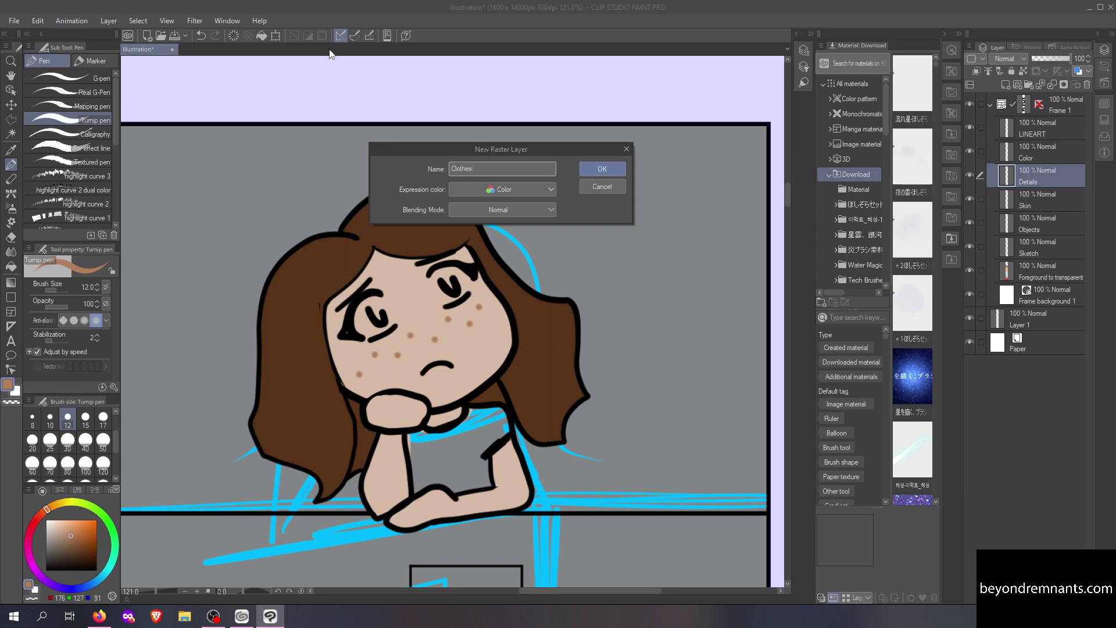
{"action": "key", "text": "Return"}
- Paint the girl's shirt teal green with the Turnip pen at size 50 on the Clothes layer
{"action": "left_click", "coordinate": [112, 560]}
{"action": "left_click", "coordinate": [79, 538]}
{"action": "left_click", "coordinate": [103, 442]}
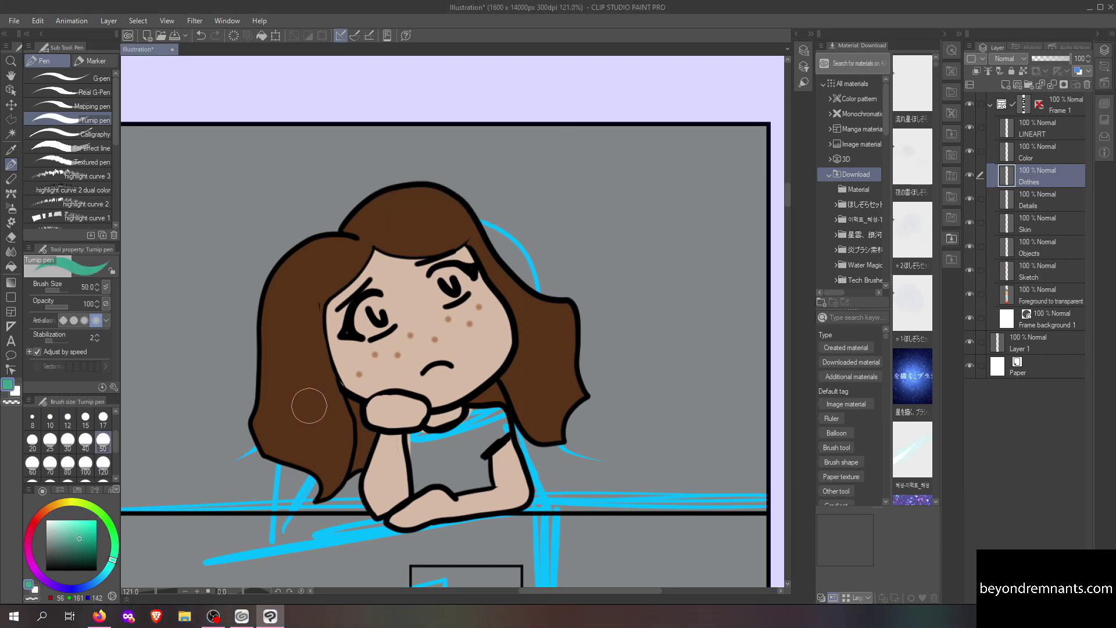
{"action": "mouse_move", "coordinate": [413, 440]}
{"action": "left_mouse_down"}
{"action": "mouse_move", "coordinate": [418, 488]}
{"action": "mouse_move", "coordinate": [422, 436]}
{"action": "mouse_move", "coordinate": [458, 436]}
{"action": "mouse_move", "coordinate": [476, 415]}
{"action": "mouse_move", "coordinate": [499, 421]}
{"action": "mouse_move", "coordinate": [431, 472]}
{"action": "mouse_move", "coordinate": [486, 484]}
{"action": "left_mouse_up"}
{"action": "scroll", "coordinate": [431, 241], "scroll_direction": "down", "scroll_amount": 6}
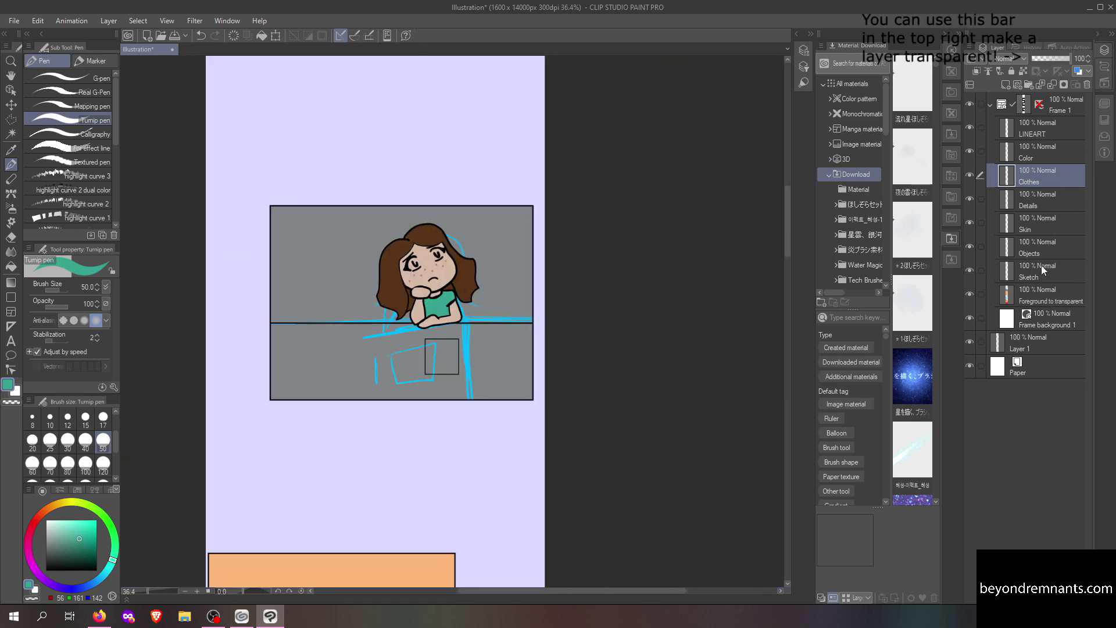
- Move the Objects layer above LINEART and create a raster layer named BG-Color directly above the Color layer
{"action": "left_click", "coordinate": [1034, 249]}
{"action": "left_click_drag", "start_coordinate": [989, 250], "coordinate": [1022, 125]}
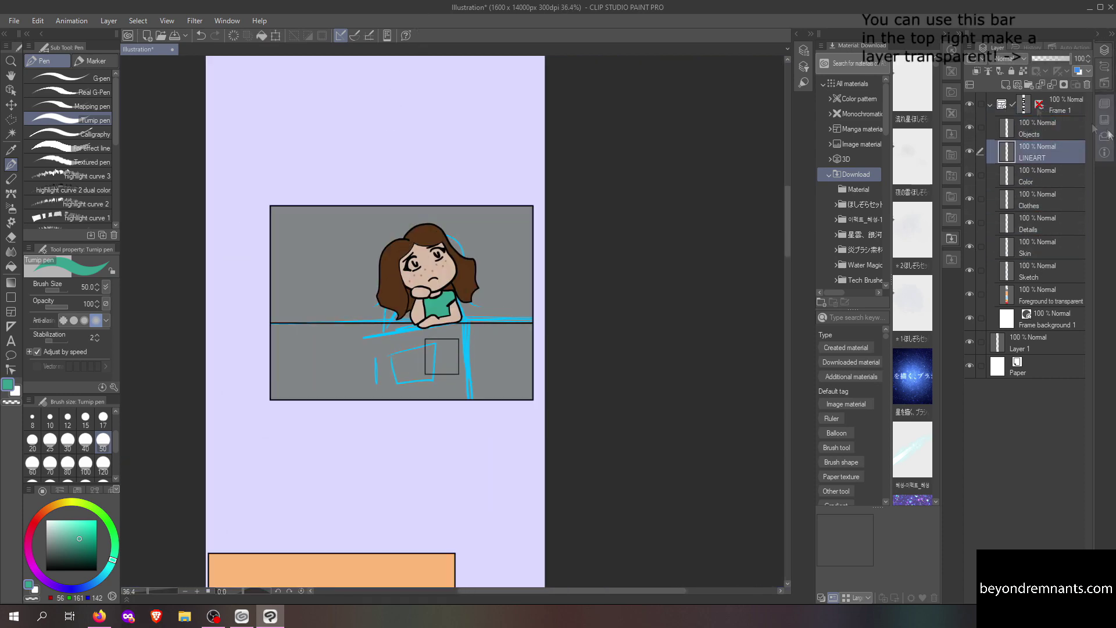
{"action": "left_click", "coordinate": [109, 21]}
{"action": "mouse_move", "coordinate": [174, 41]}
{"action": "left_click", "coordinate": [326, 49]}
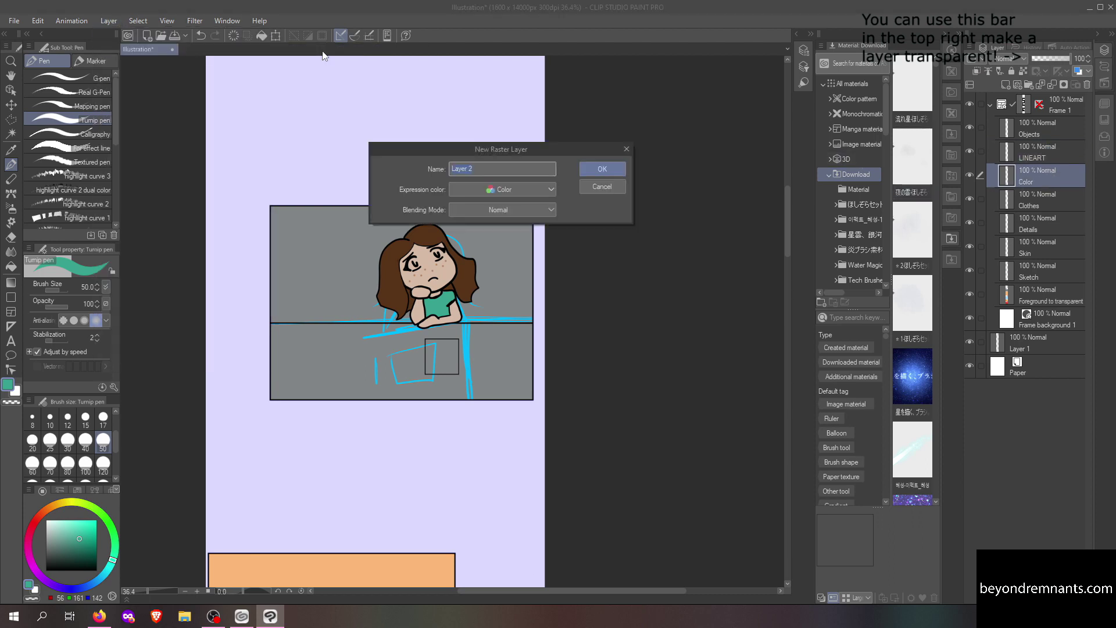
{"action": "type", "text": "BG-Color"}
{"action": "key", "text": "Return"}
- Outline the lower part of the panel below the horizontal line with a Polyline selection, fill it pale grey-green on the BG-Color layer, and deselect
{"action": "key", "text": "m"}
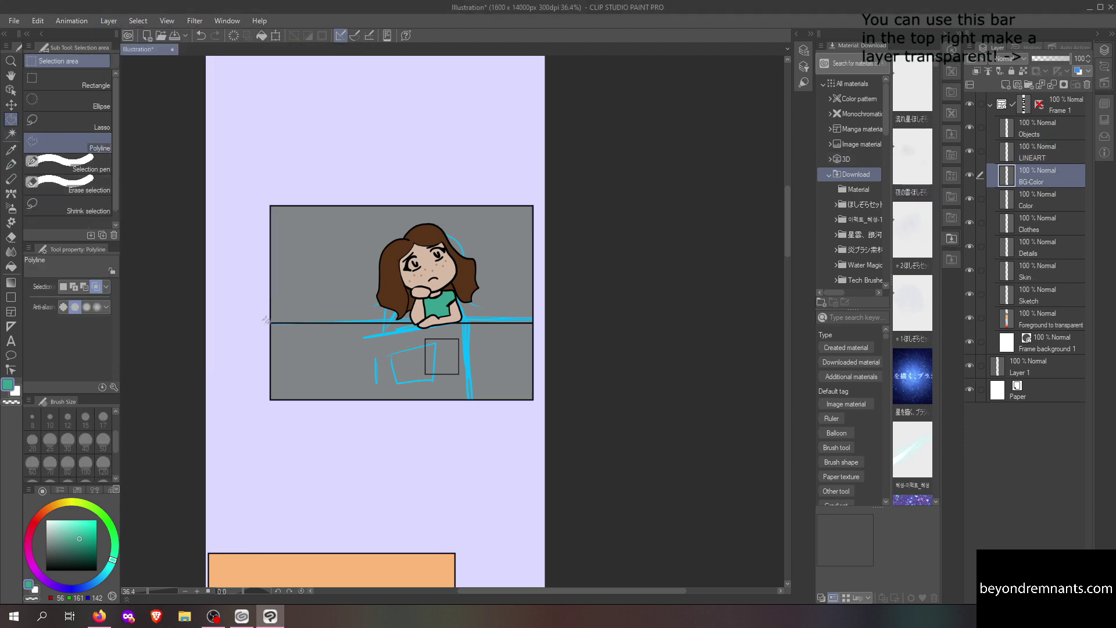
{"action": "left_click", "coordinate": [265, 322]}
{"action": "left_click", "coordinate": [577, 323]}
{"action": "left_click", "coordinate": [577, 428]}
{"action": "double_click", "coordinate": [191, 428]}
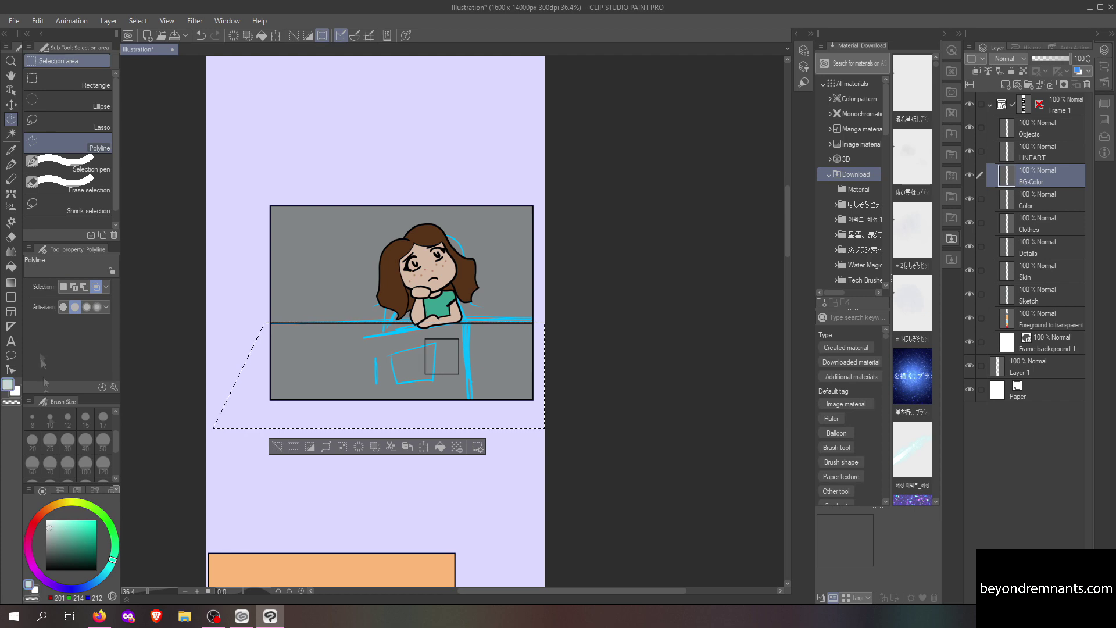
{"action": "key", "text": "g"}
{"action": "left_click", "coordinate": [317, 357]}
{"action": "key", "text": "ctrl+d"}
- Create a selection from the Skin layer, clear the BG-Color fill covering the girl's forearm within it, and deselect
{"action": "scroll", "coordinate": [430, 322], "scroll_direction": "up", "scroll_amount": 5}
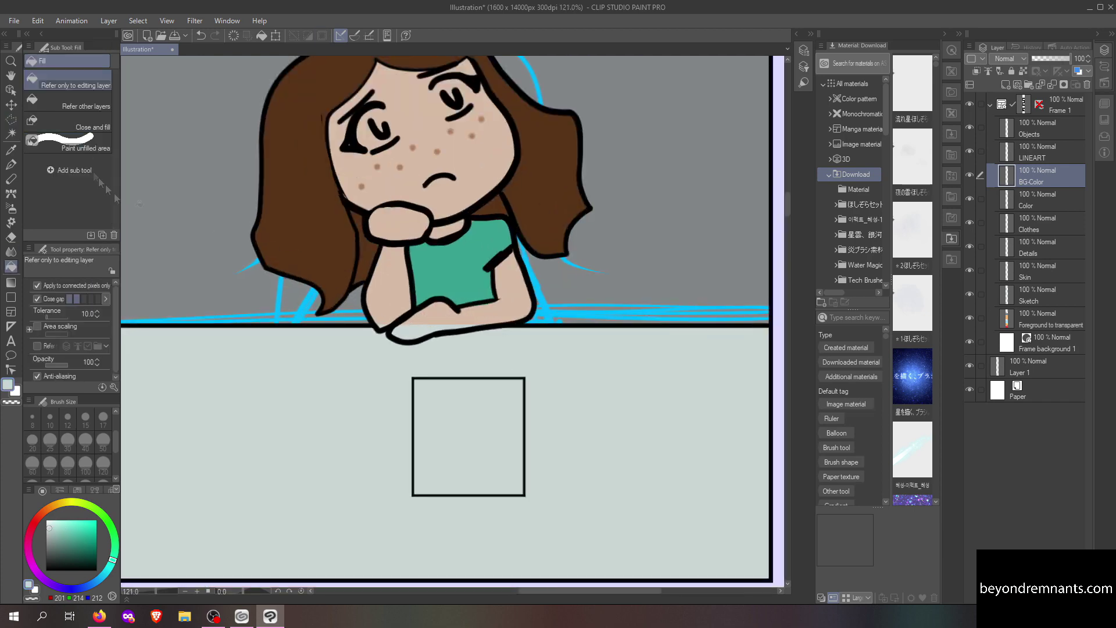
{"action": "key", "text": "w"}
{"action": "right_click", "coordinate": [1045, 266]}
{"action": "mouse_move", "coordinate": [1027, 447]}
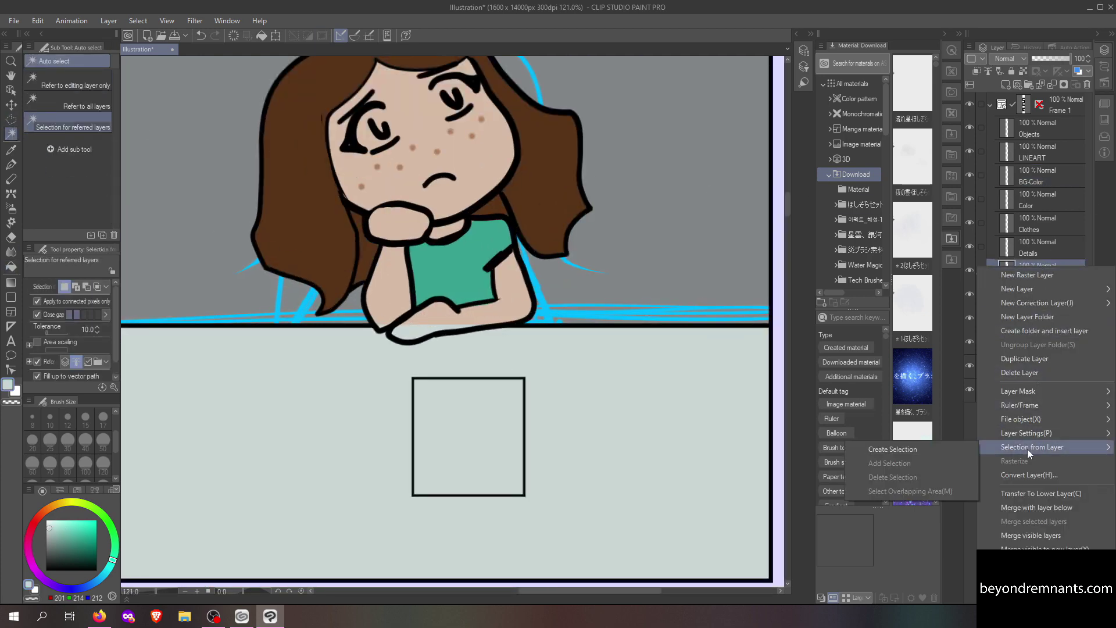
{"action": "left_click", "coordinate": [916, 447]}
{"action": "left_click", "coordinate": [1041, 182]}
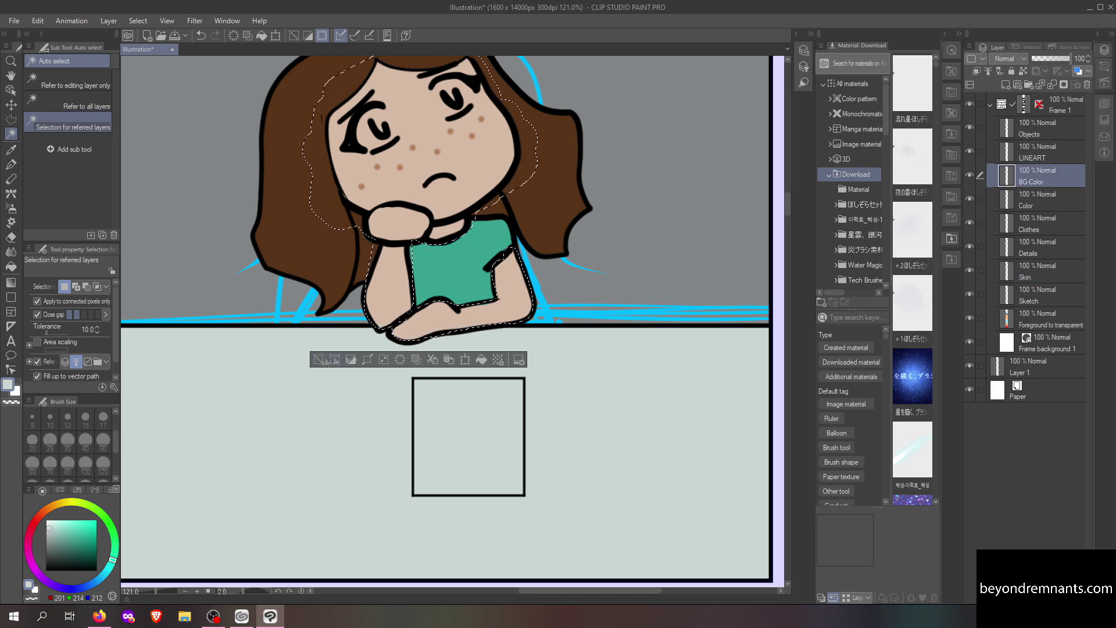
{"action": "key", "text": "ctrl+d"}
{"action": "scroll", "coordinate": [472, 353], "scroll_direction": "down", "scroll_amount": 4}
{"action": "scroll", "coordinate": [472, 352], "scroll_direction": "down", "scroll_amount": 1}
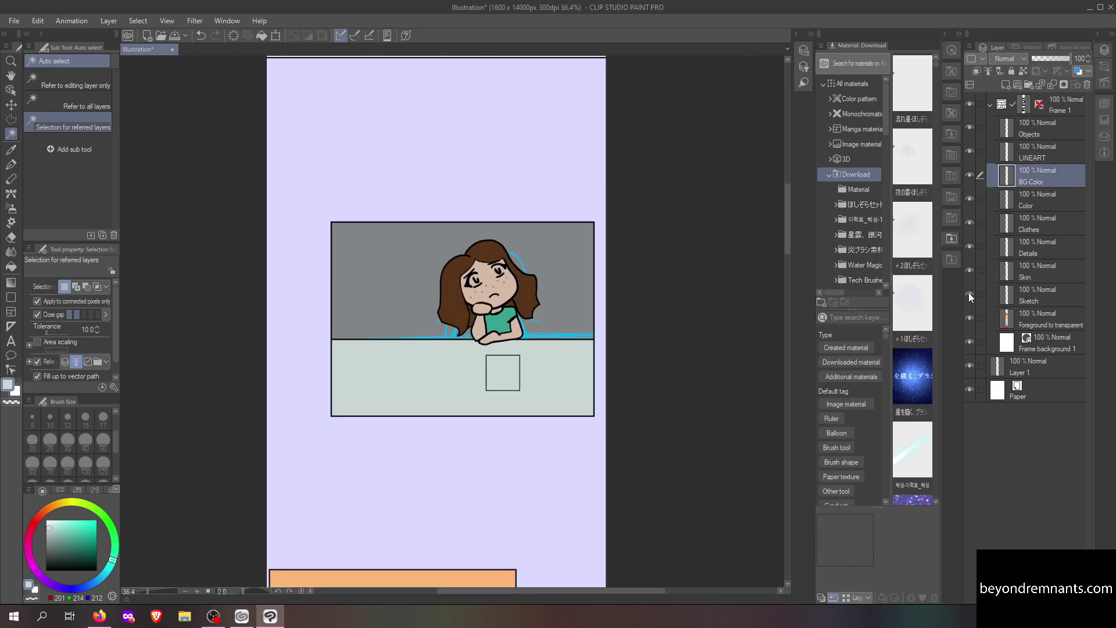
- Delete the Sketch layer from the Frame 1 folder
{"action": "left_click", "coordinate": [1032, 293]}
{"action": "right_click", "coordinate": [1032, 293]}
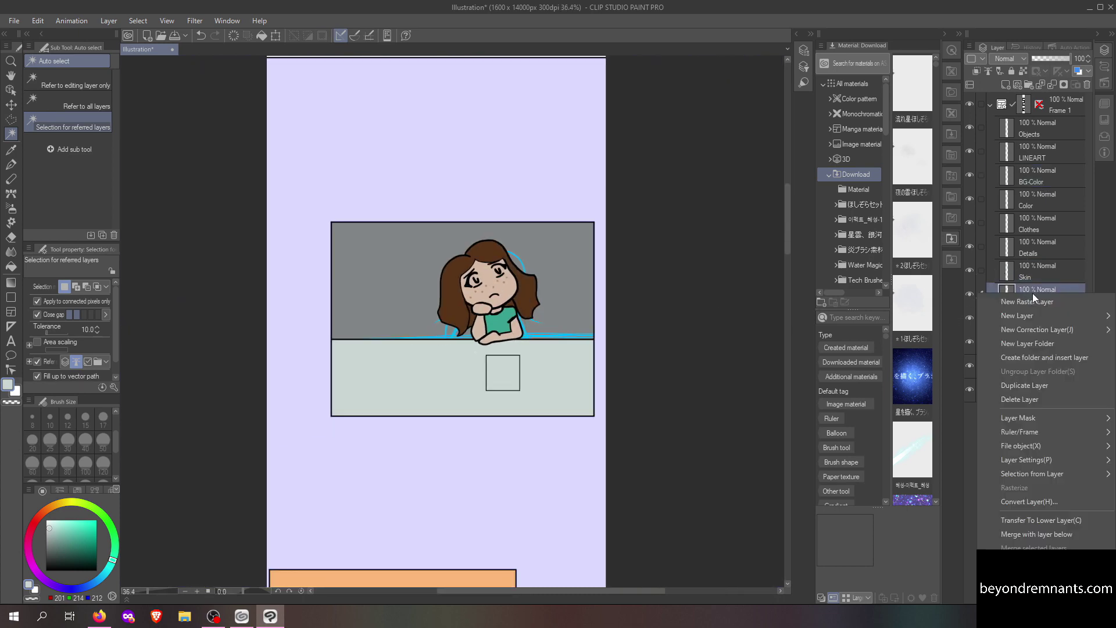
{"action": "left_click", "coordinate": [1020, 398]}
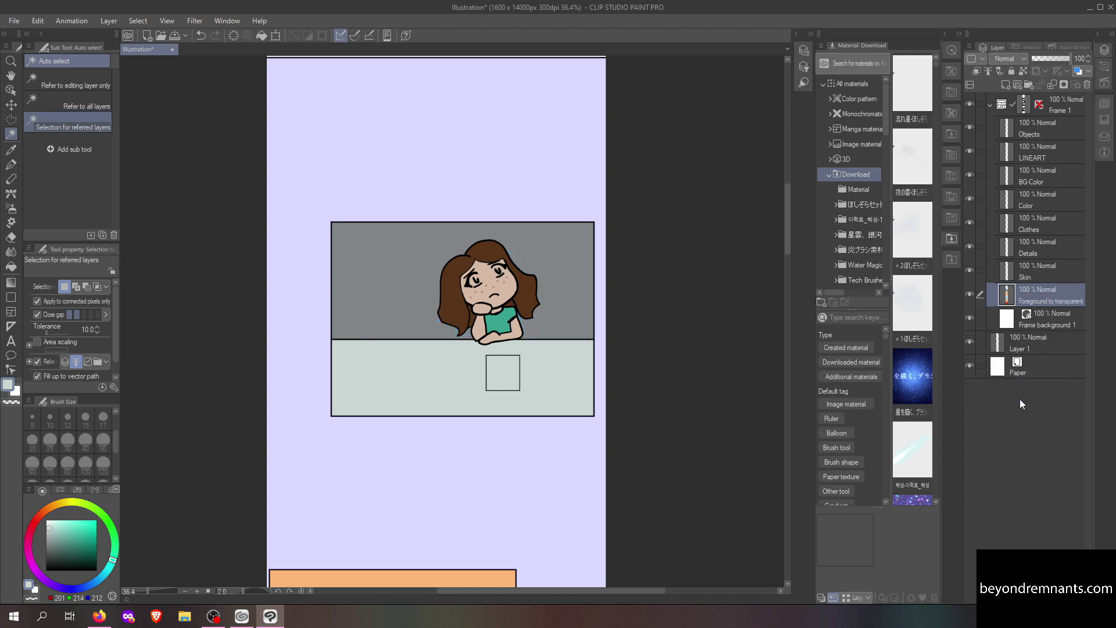
- Draw a size 6 rounded balloon over the panel's upper edge beside the girl's head and move its layer above Frame 1
{"action": "left_click", "coordinate": [11, 356]}
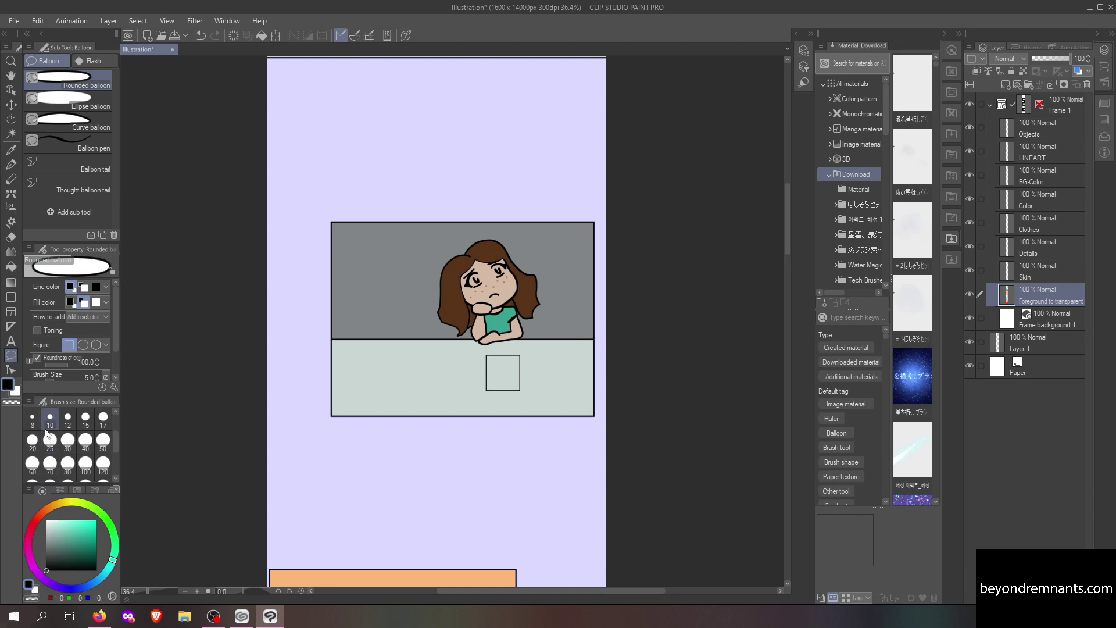
{"action": "scroll", "coordinate": [47, 432], "scroll_direction": "up", "scroll_amount": 1}
{"action": "left_click", "coordinate": [85, 421]}
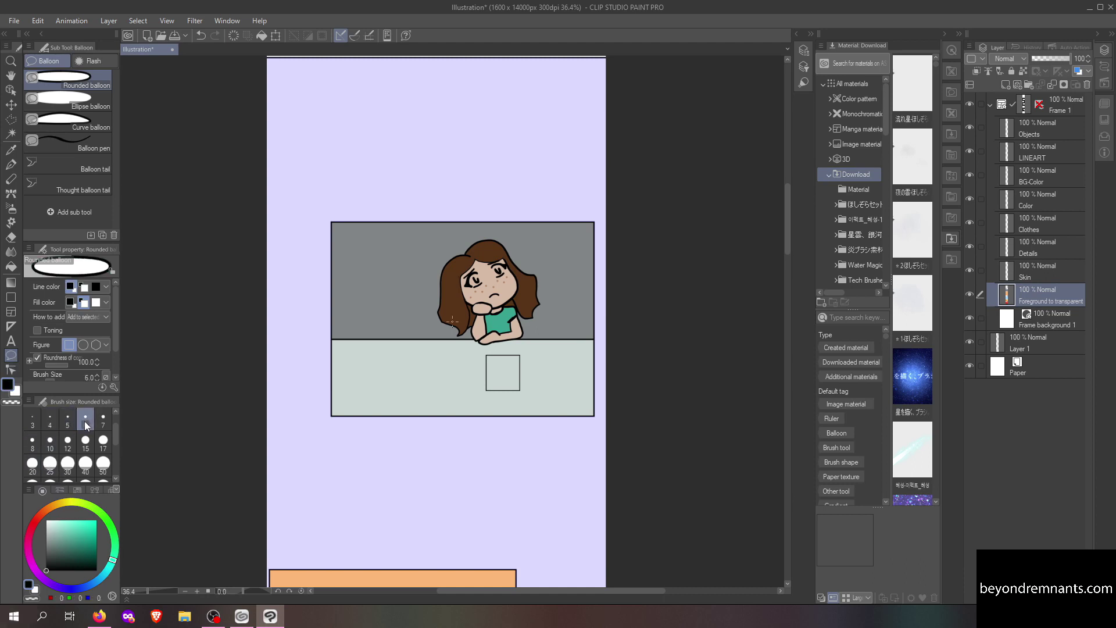
{"action": "left_click_drag", "start_coordinate": [377, 202], "coordinate": [454, 258]}
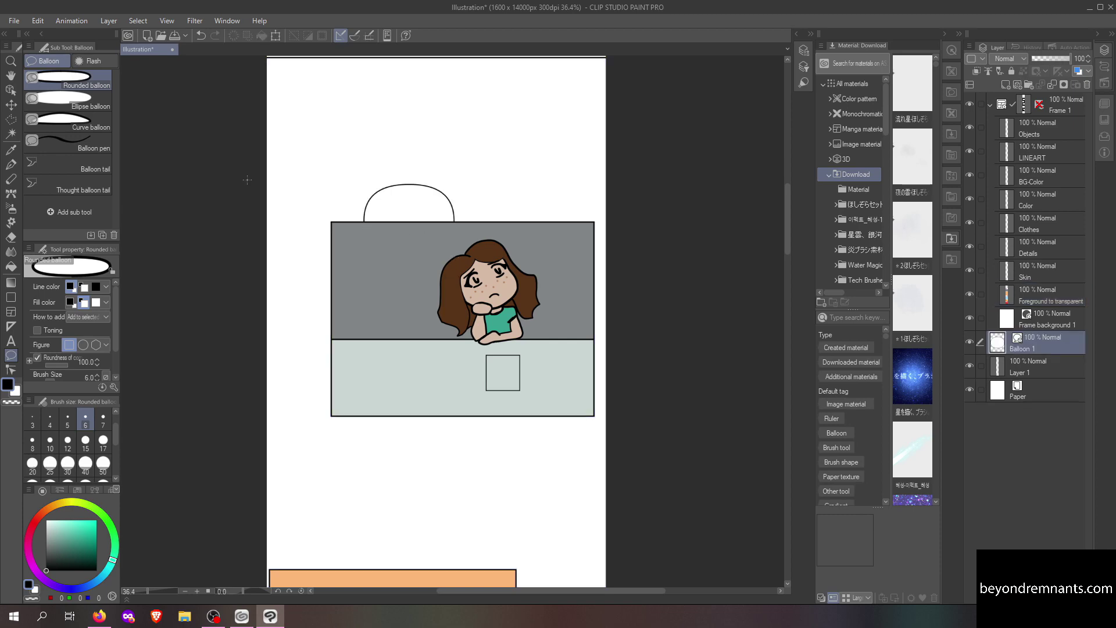
{"action": "left_click_drag", "start_coordinate": [1046, 347], "coordinate": [1047, 96]}
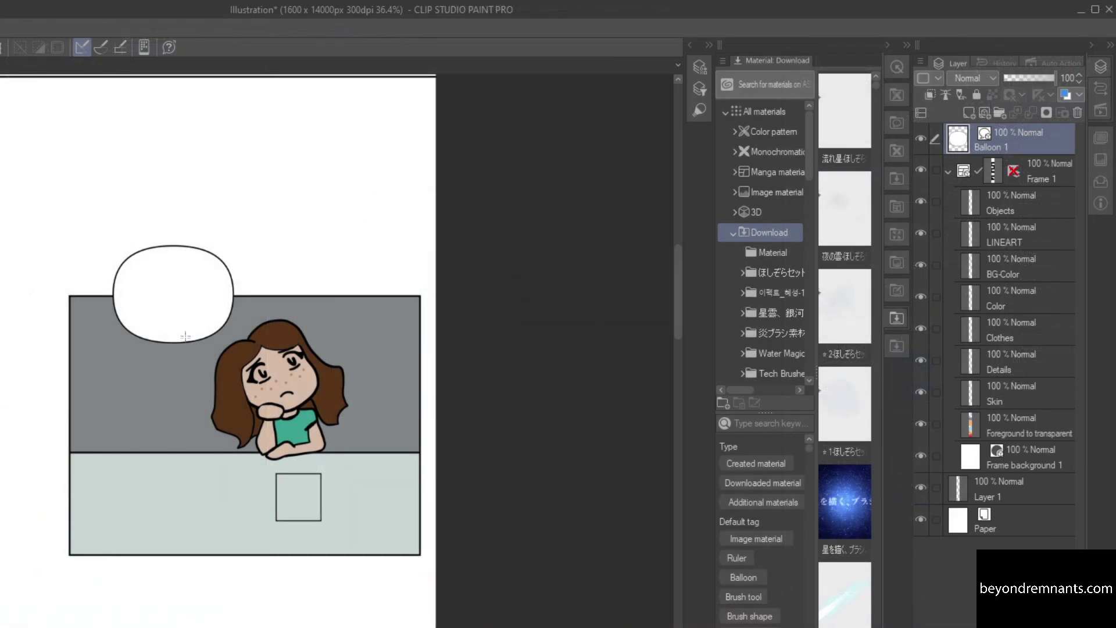
- Undo a trial speech tail, add a thought balloon tail pointing at the girl's head, and shift the balloon slightly up
{"action": "left_click_drag", "start_coordinate": [186, 337], "coordinate": [204, 349]}
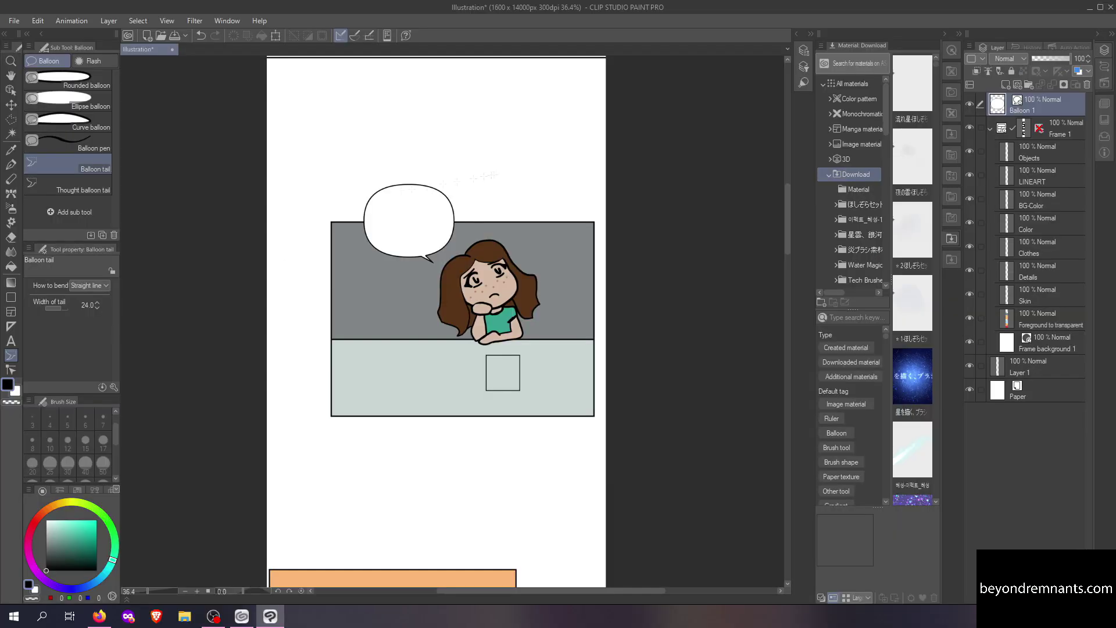
{"action": "key", "text": "ctrl+z"}
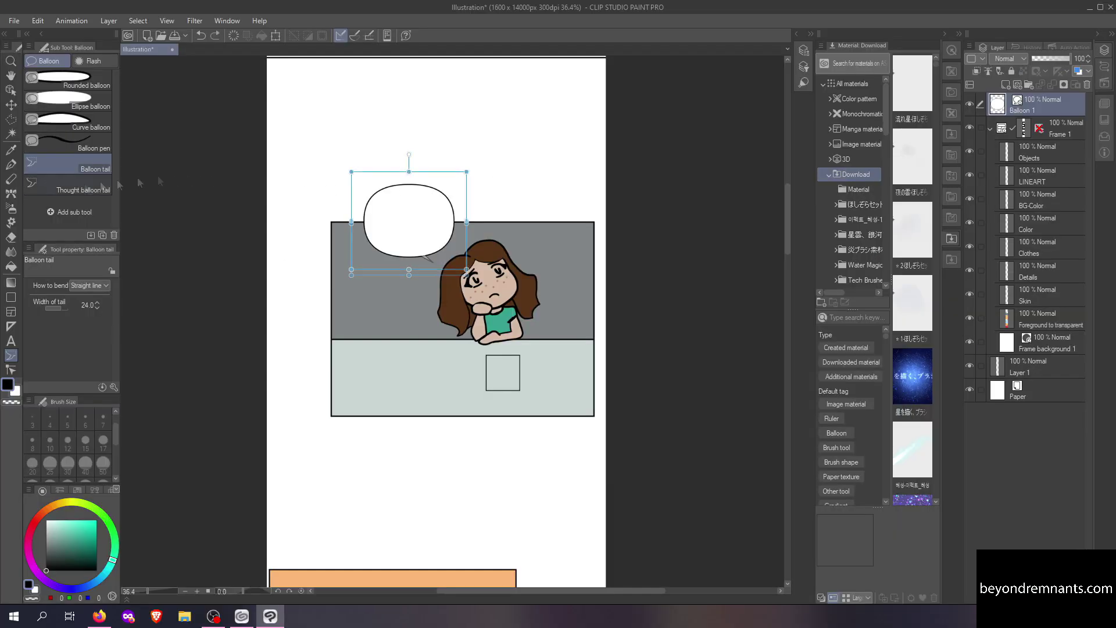
{"action": "left_click", "coordinate": [100, 185]}
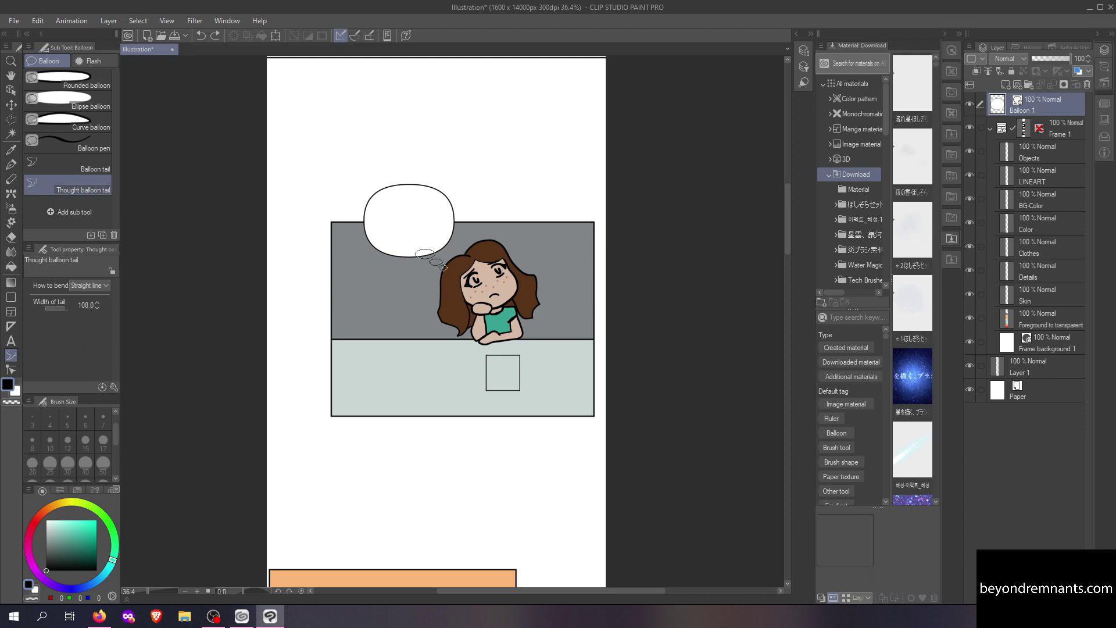
{"action": "left_click_drag", "start_coordinate": [443, 268], "coordinate": [445, 266]}
{"action": "left_click_drag", "start_coordinate": [419, 215], "coordinate": [448, 228]}
{"action": "left_click", "coordinate": [428, 243]}
{"action": "left_click", "coordinate": [428, 242]}
{"action": "left_click", "coordinate": [429, 241]}
{"action": "left_click", "coordinate": [484, 108]}
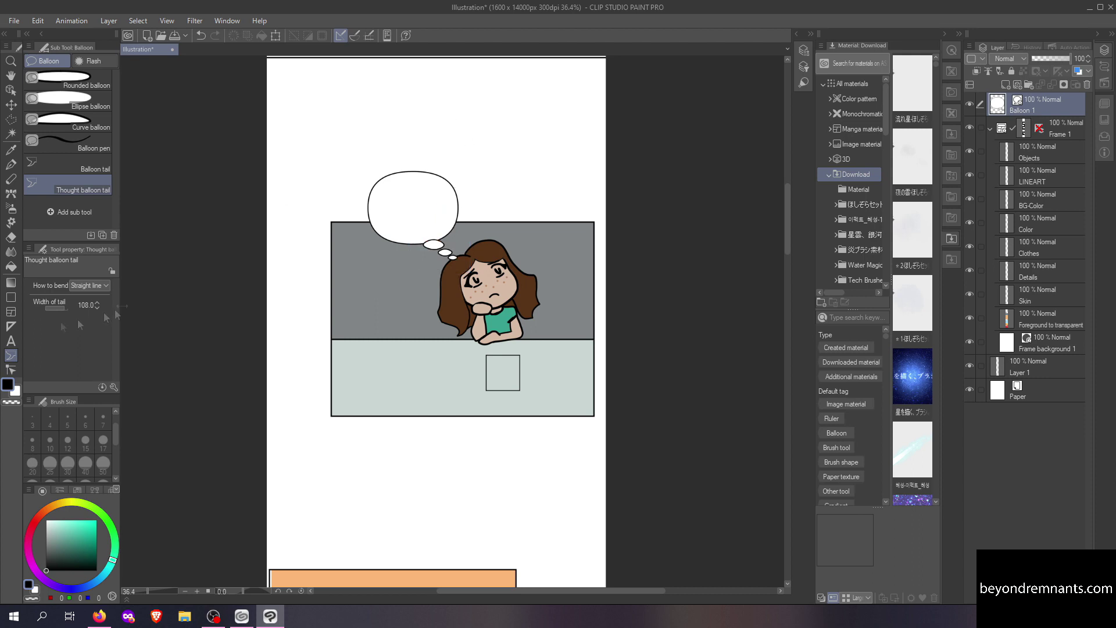
- Letter "I DON'T KNOW WHAT TO THINK." on three centred lines inside the thought balloon in VTC Letterer Pro
{"action": "key", "text": "t"}
{"action": "left_click", "coordinate": [408, 206]}
{"action": "type", "text": "I DON'T"}
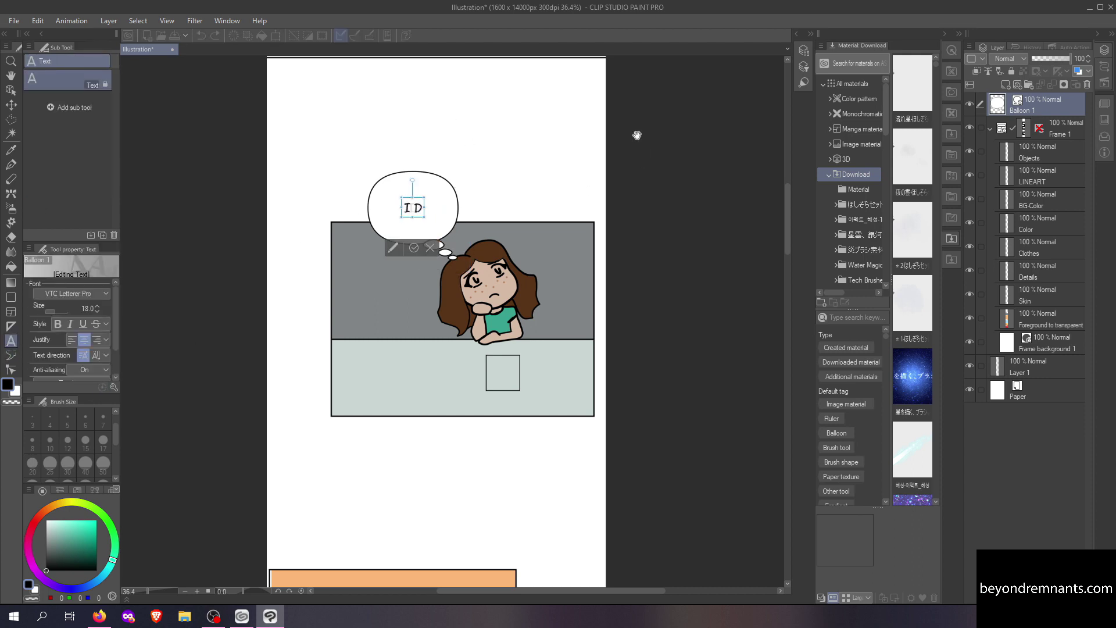
{"action": "key", "text": "Return"}
{"action": "type", "text": "KNOW WHAT"}
{"action": "key", "text": "Return"}
{"action": "type", "text": "TO THINK."}
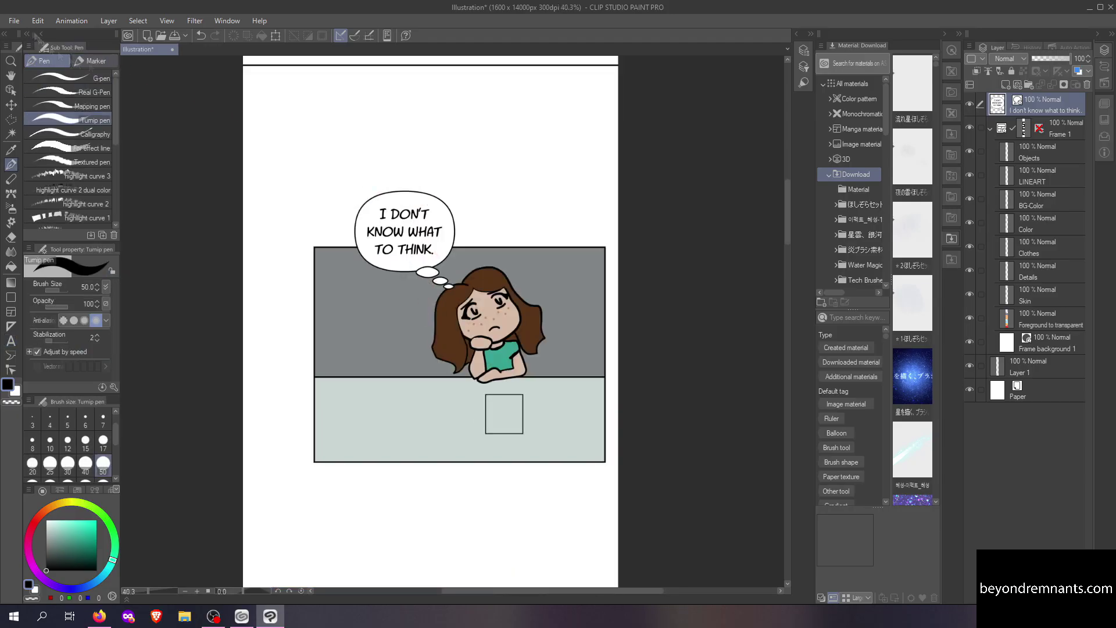
- Save the illustration as C1-P1 in CLIP STUDIO FORMAT in the EXAMPLE folder
{"action": "left_click", "coordinate": [14, 20]}
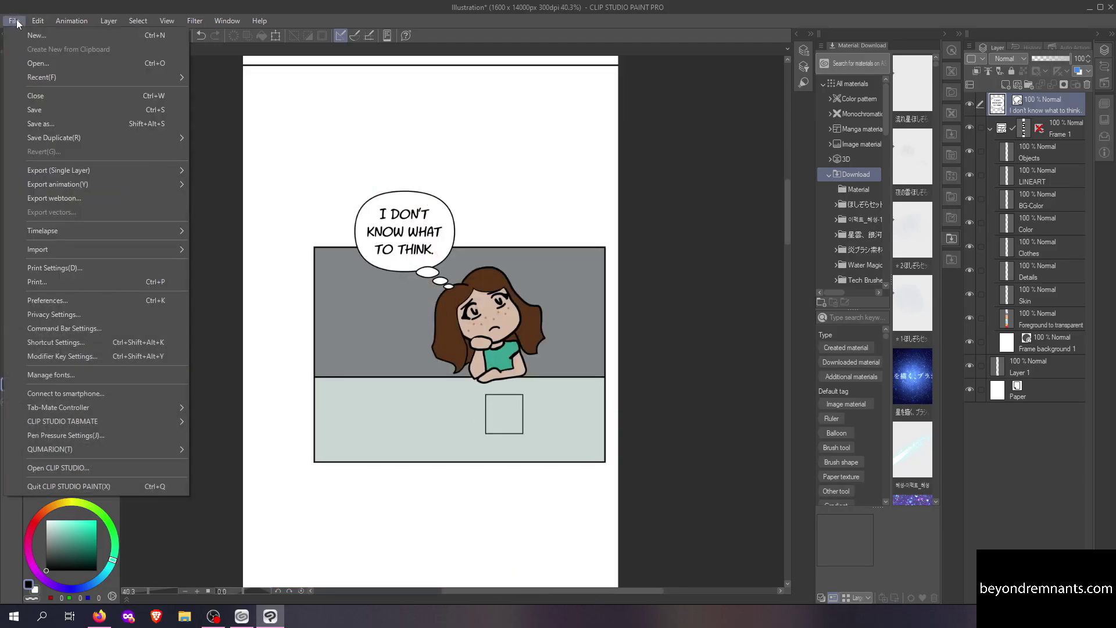
{"action": "left_click", "coordinate": [81, 123]}
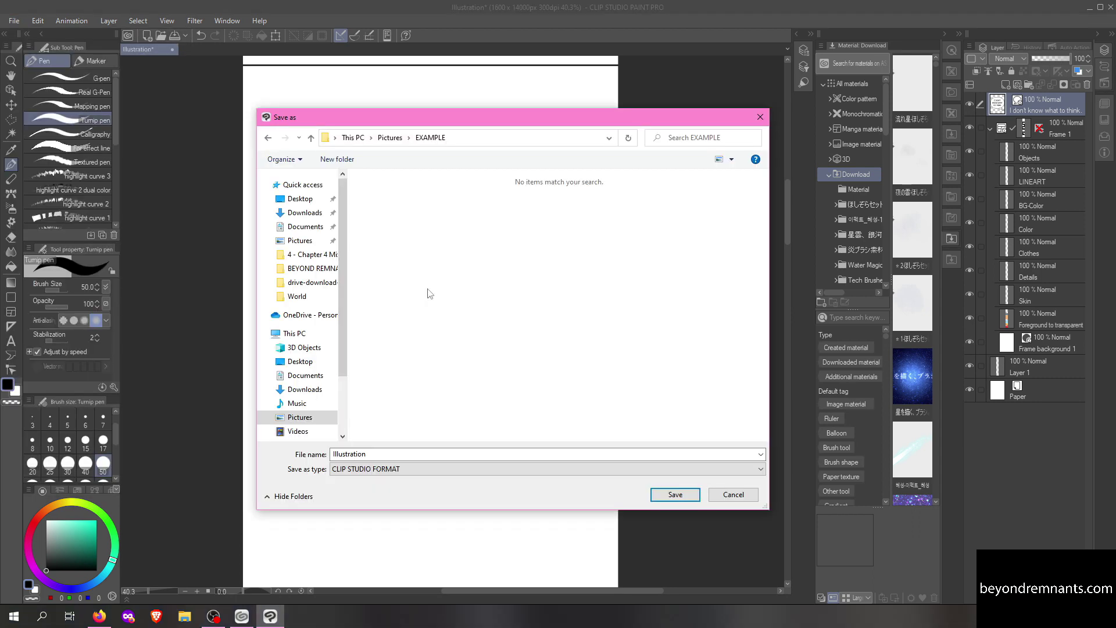
{"action": "type", "text": "Cha"}
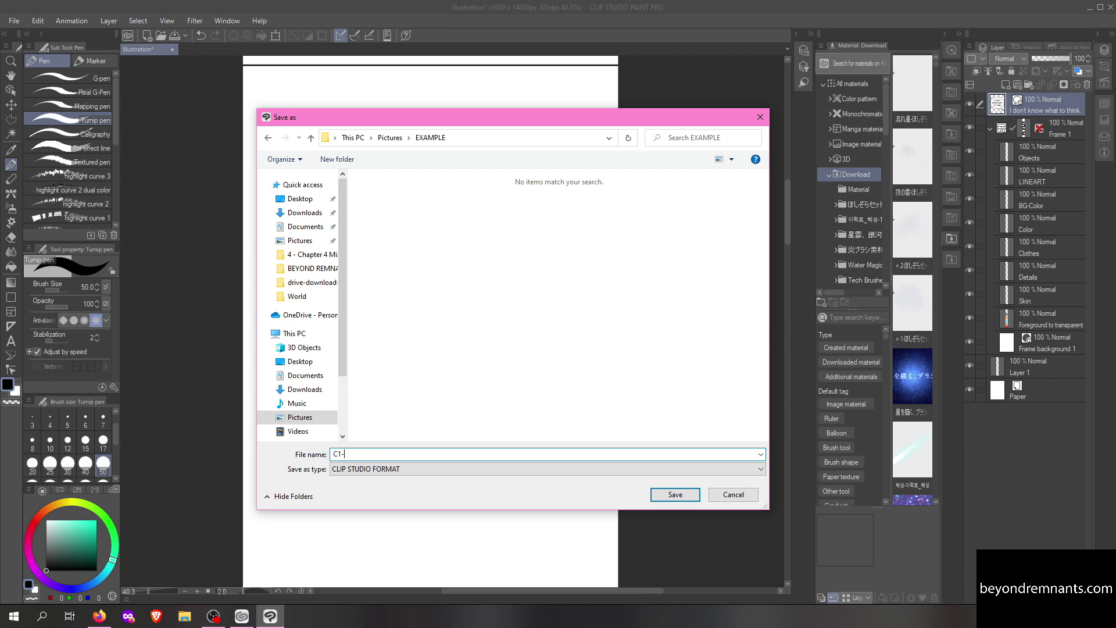
{"action": "left_click", "coordinate": [683, 500]}
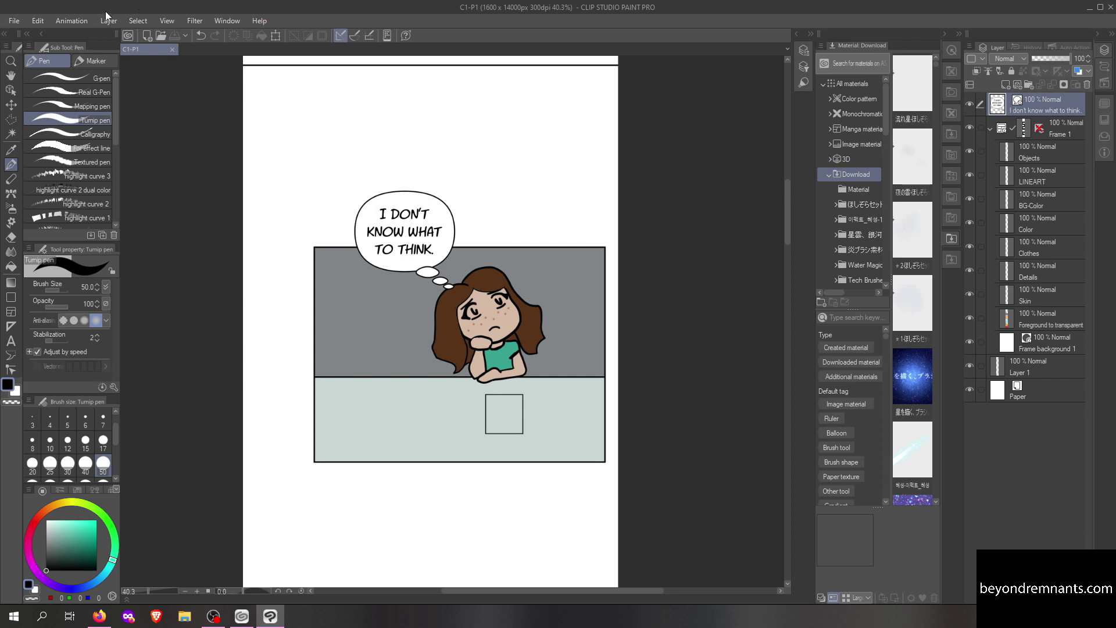
- Save a copy of C1-P1 as a JPEG in the EXAMPLE folder and accept losing the layer information
{"action": "left_click", "coordinate": [14, 21]}
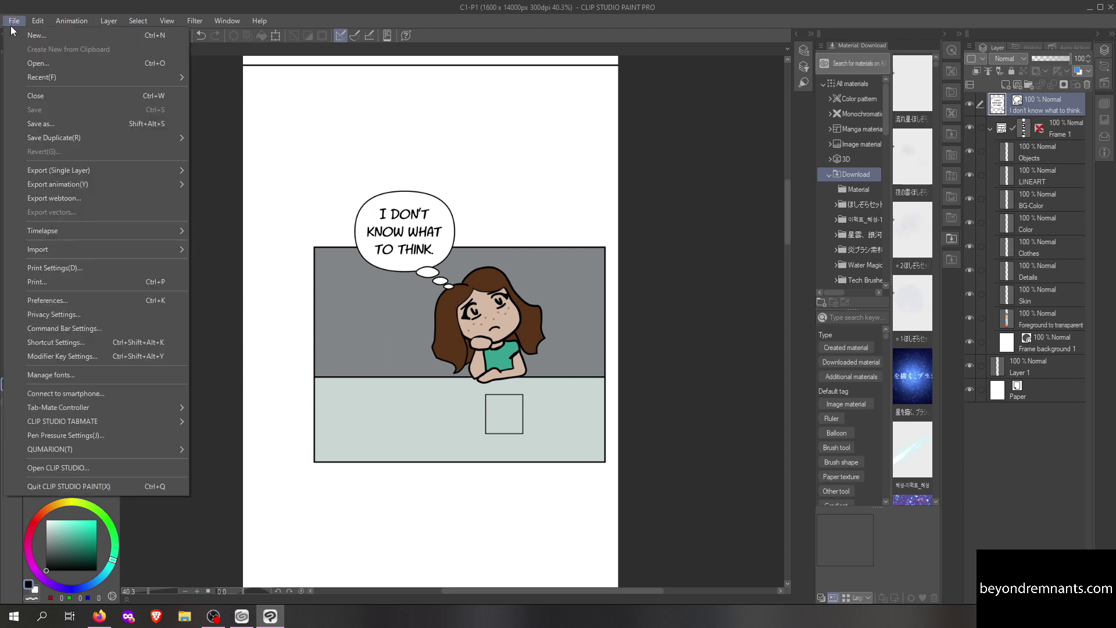
{"action": "left_click", "coordinate": [33, 127]}
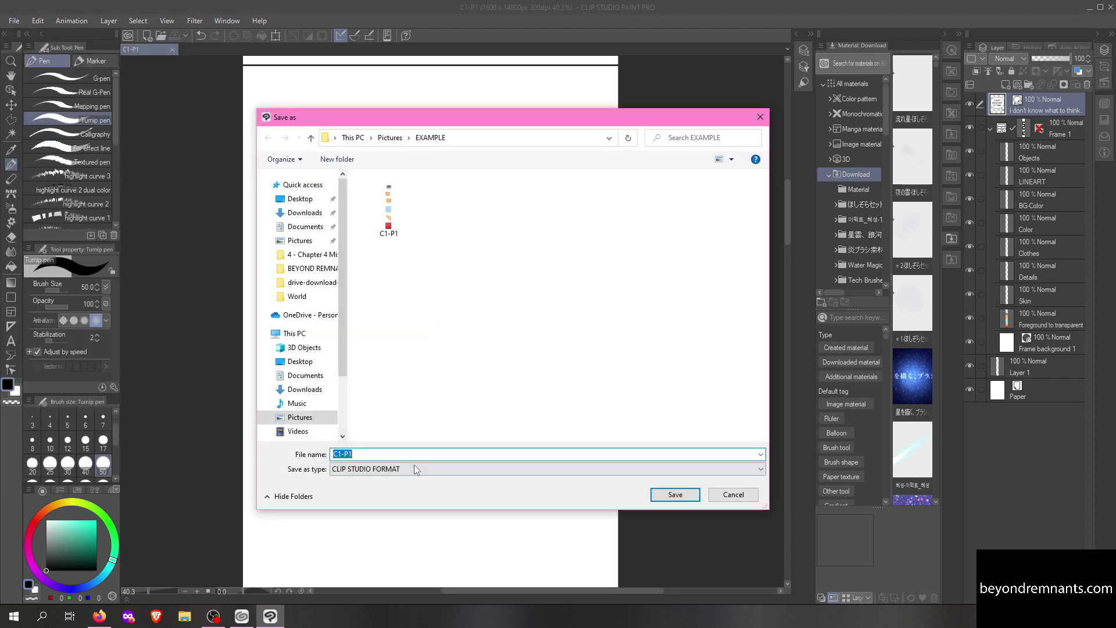
{"action": "left_click", "coordinate": [413, 468]}
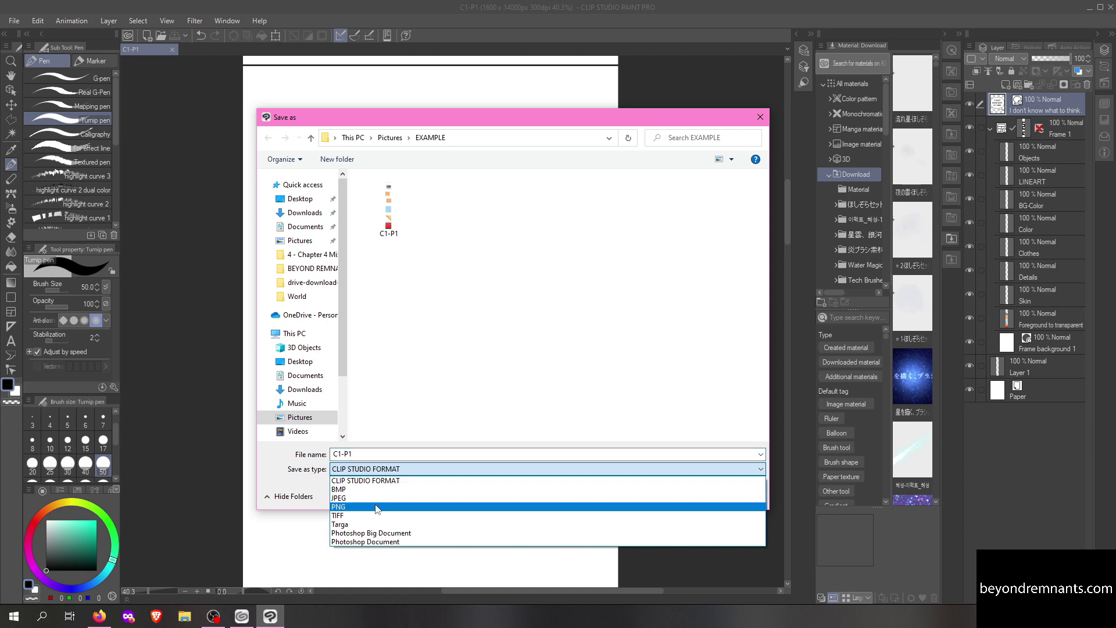
{"action": "left_click", "coordinate": [376, 507]}
{"action": "left_click", "coordinate": [364, 469]}
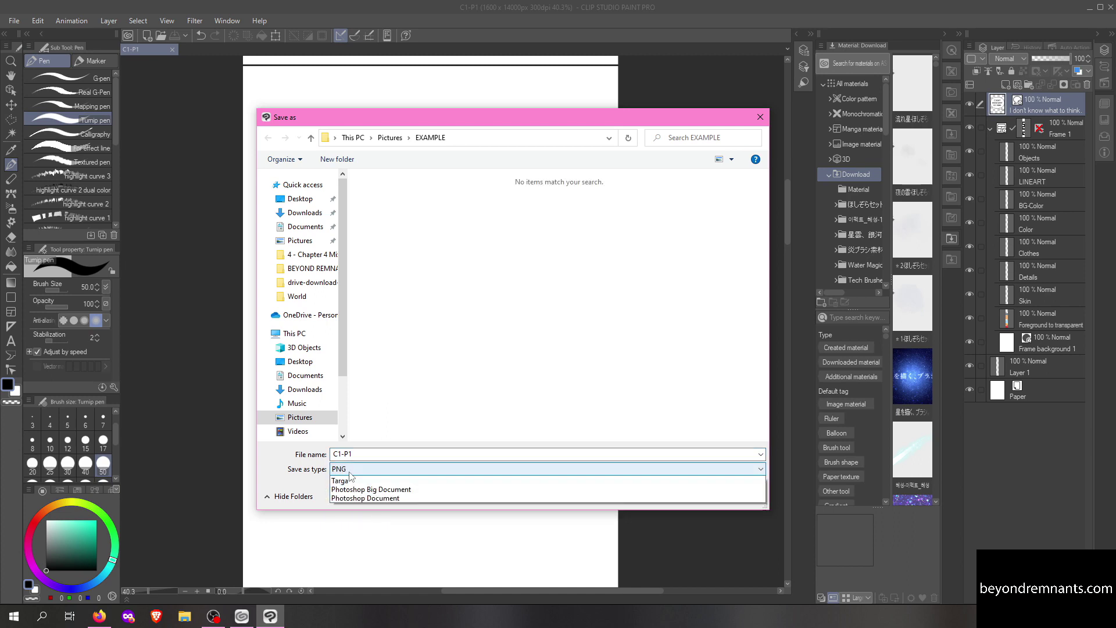
{"action": "left_click", "coordinate": [351, 498]}
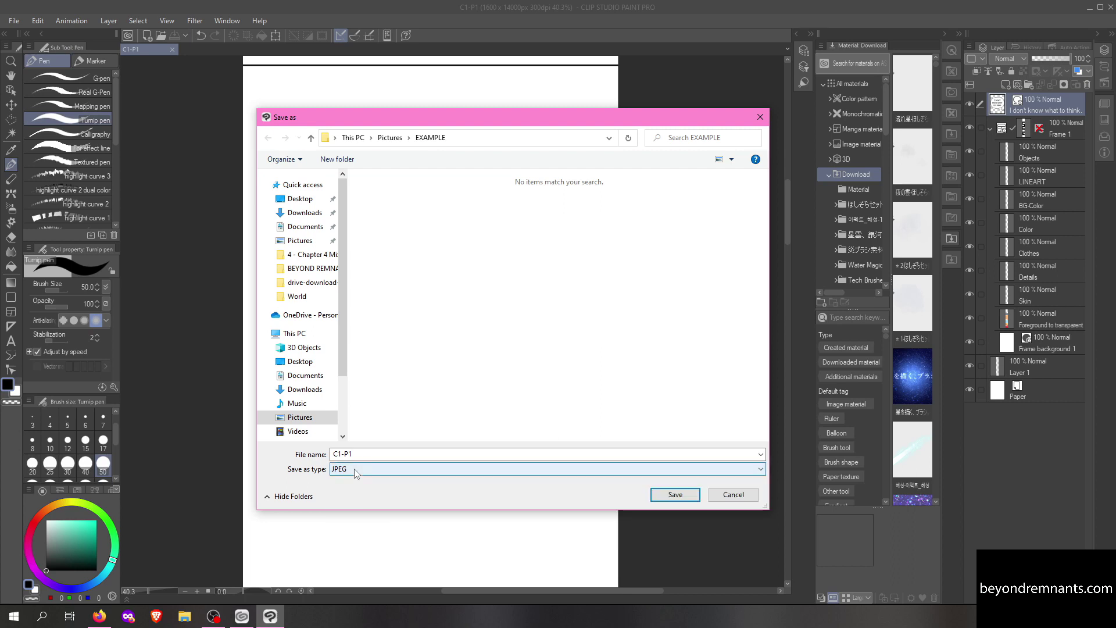
{"action": "left_click", "coordinate": [675, 495]}
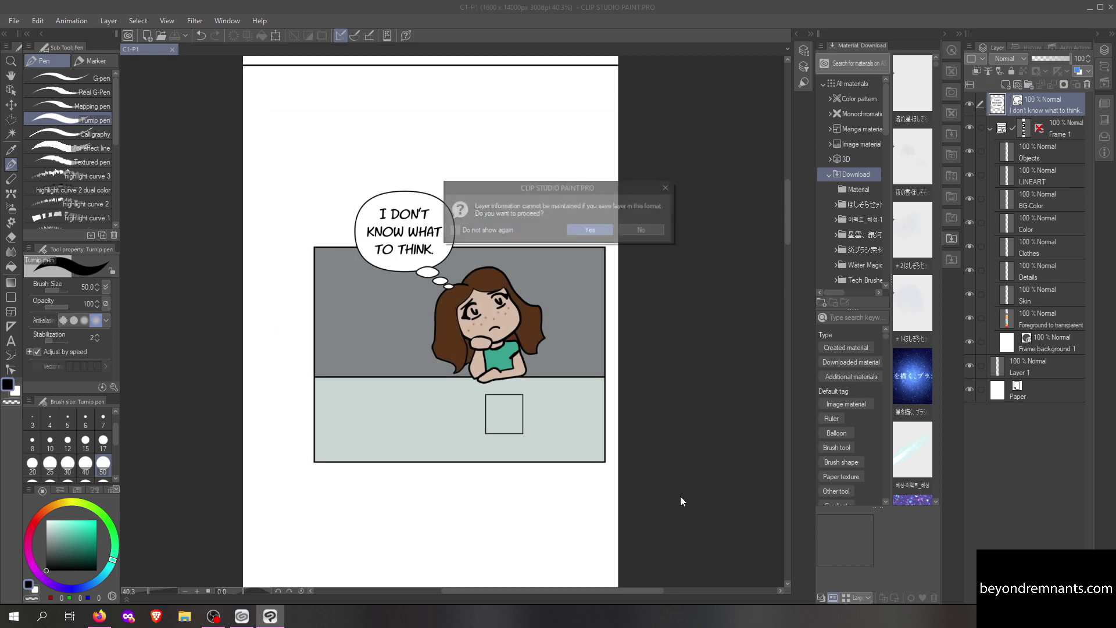
{"action": "left_click", "coordinate": [591, 229]}
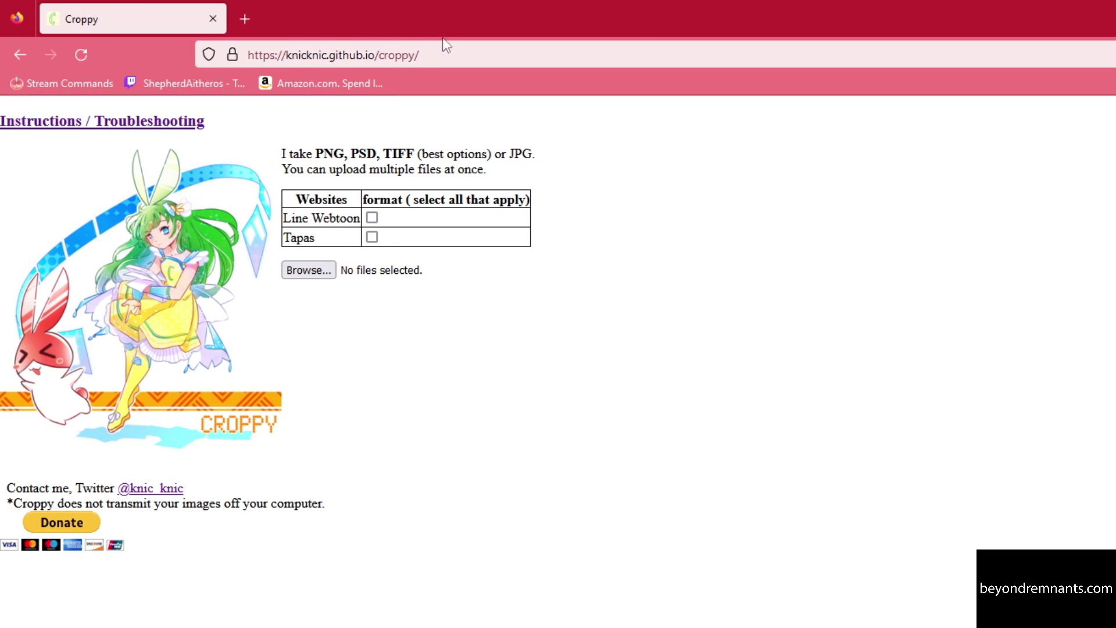
- On the Croppy web page, enable the Line Webtoon and Tapas formats and upload the C1-P1 image for splitting
{"action": "left_click", "coordinate": [372, 218]}
{"action": "left_click", "coordinate": [372, 236]}
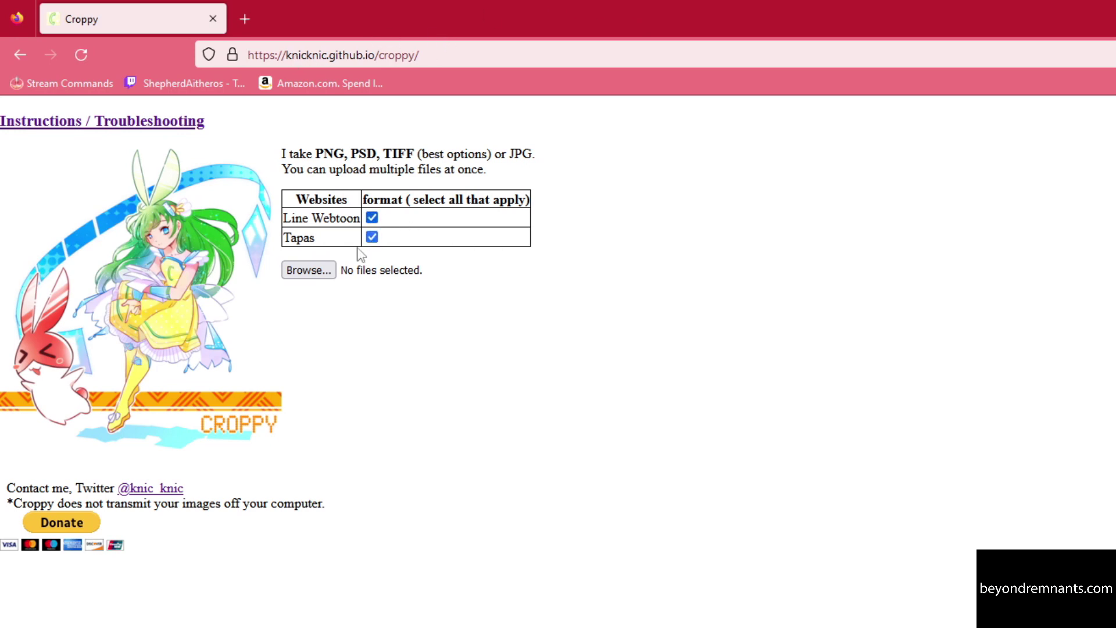
{"action": "left_click", "coordinate": [329, 277]}
{"action": "double_click", "coordinate": [189, 143]}
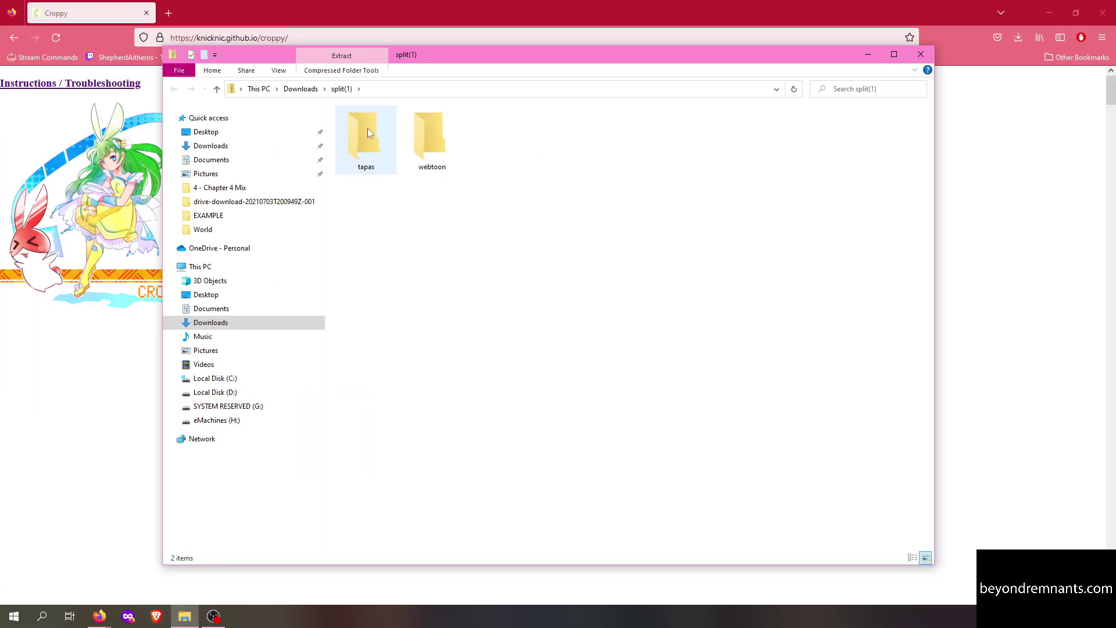
- Inspect the Tapas slices in the split archive by viewing C1-P1-1, and close the image and the folder
{"action": "double_click", "coordinate": [367, 132]}
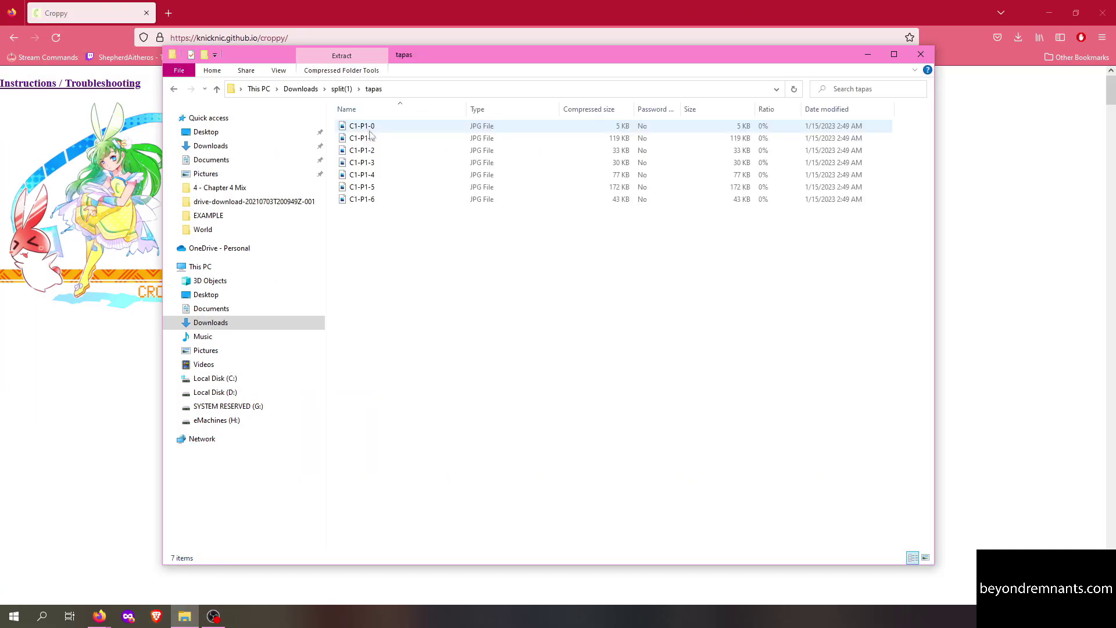
{"action": "double_click", "coordinate": [366, 137]}
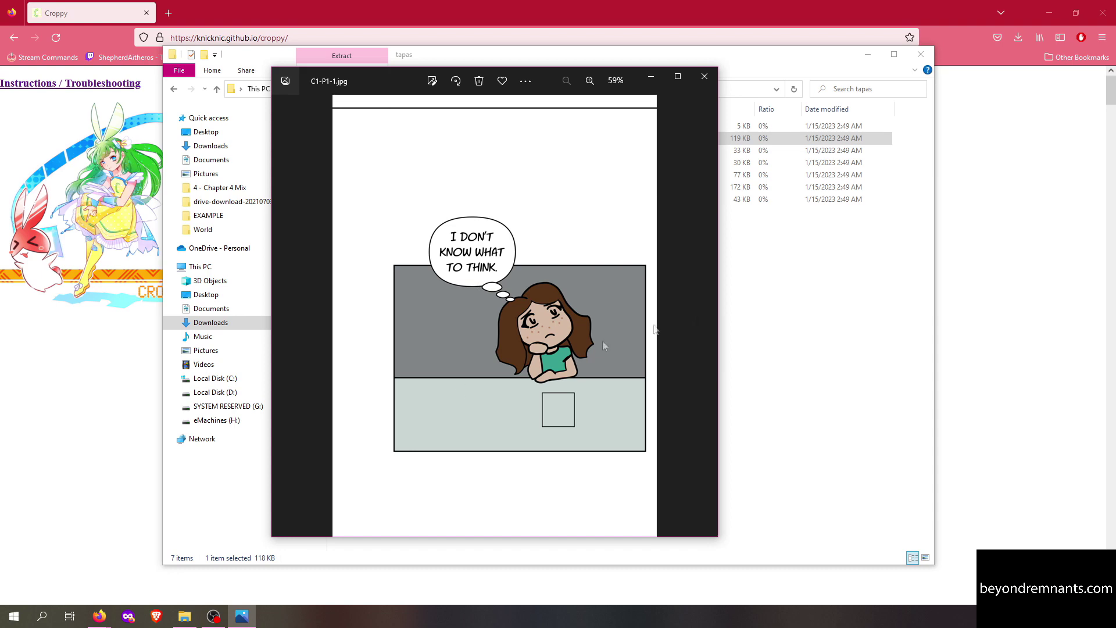
{"action": "left_click", "coordinate": [702, 79]}
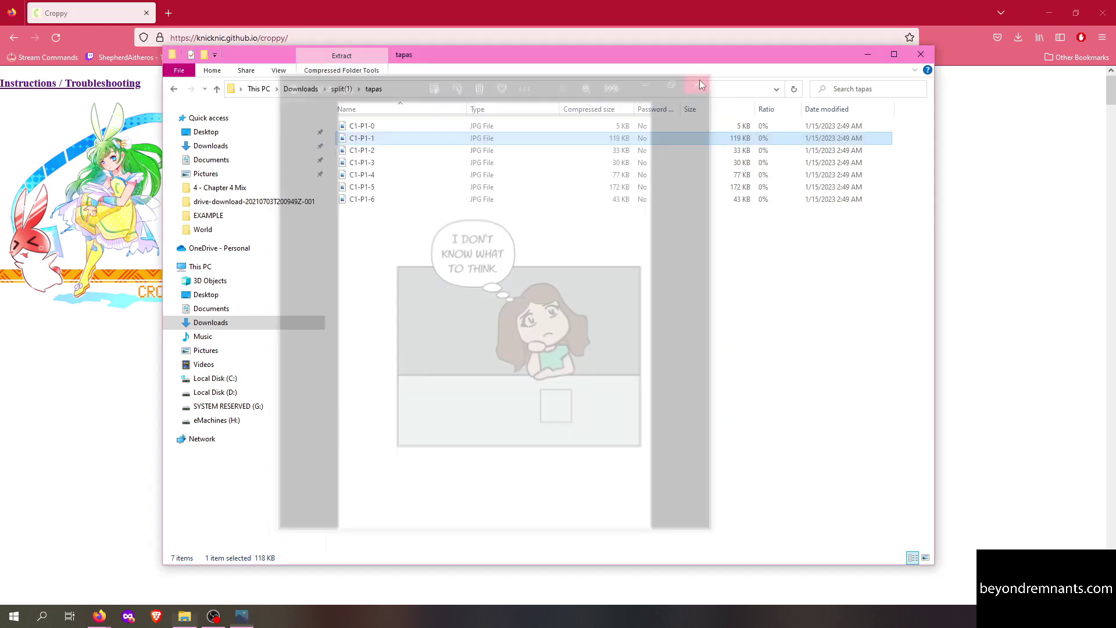
{"action": "left_click", "coordinate": [920, 54]}
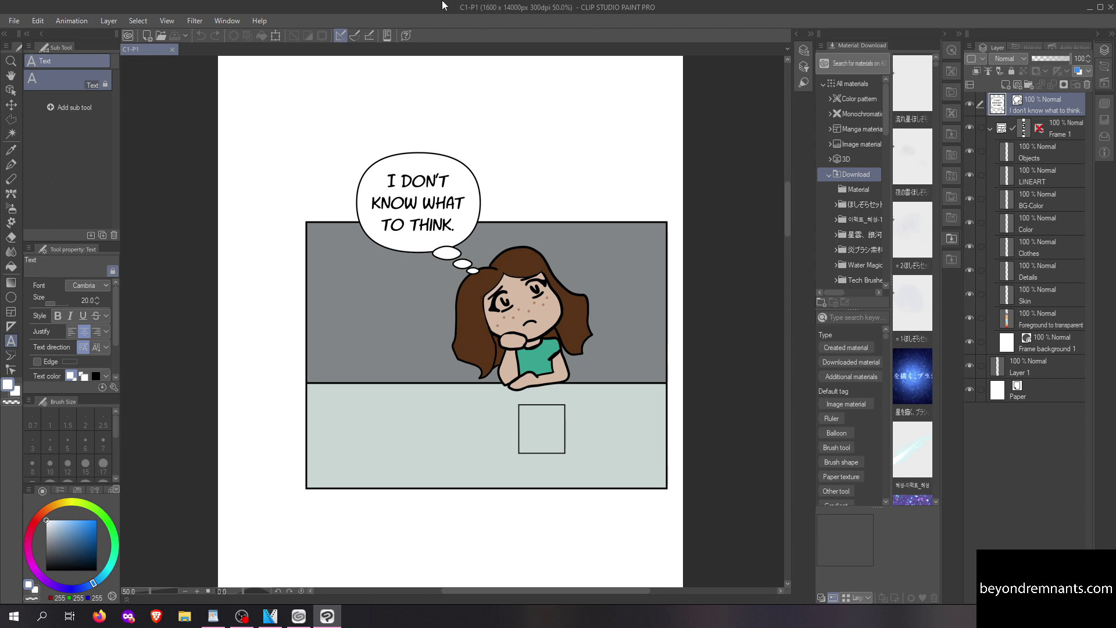
- Switch back to Clip Studio Paint and open the image resolution settings for C1-P1
{"action": "left_click", "coordinate": [38, 21]}
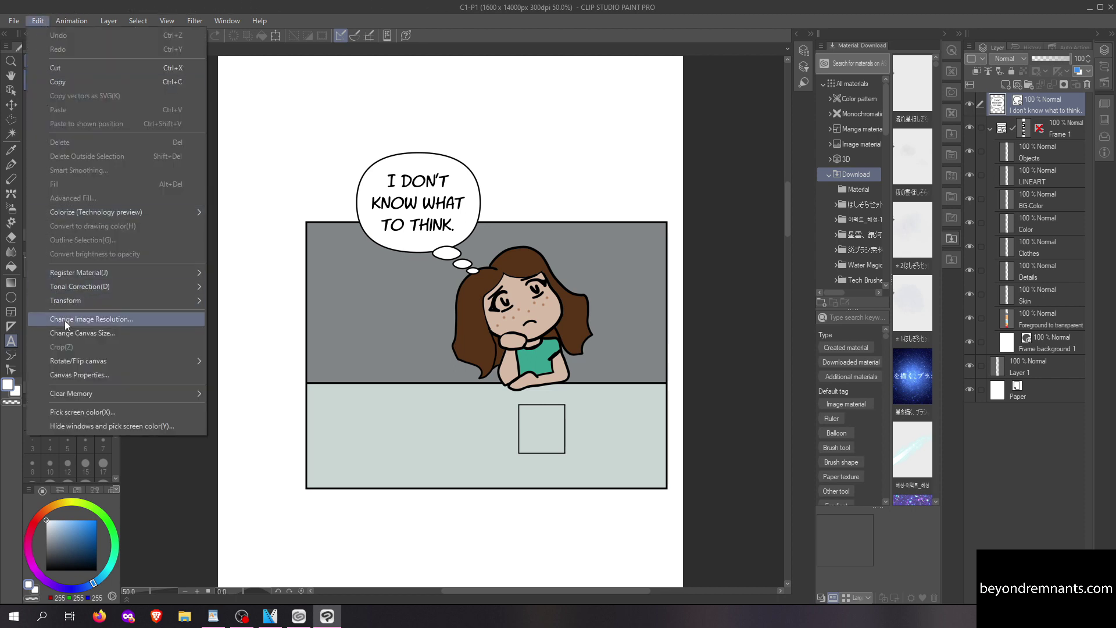
{"action": "left_click", "coordinate": [64, 320]}
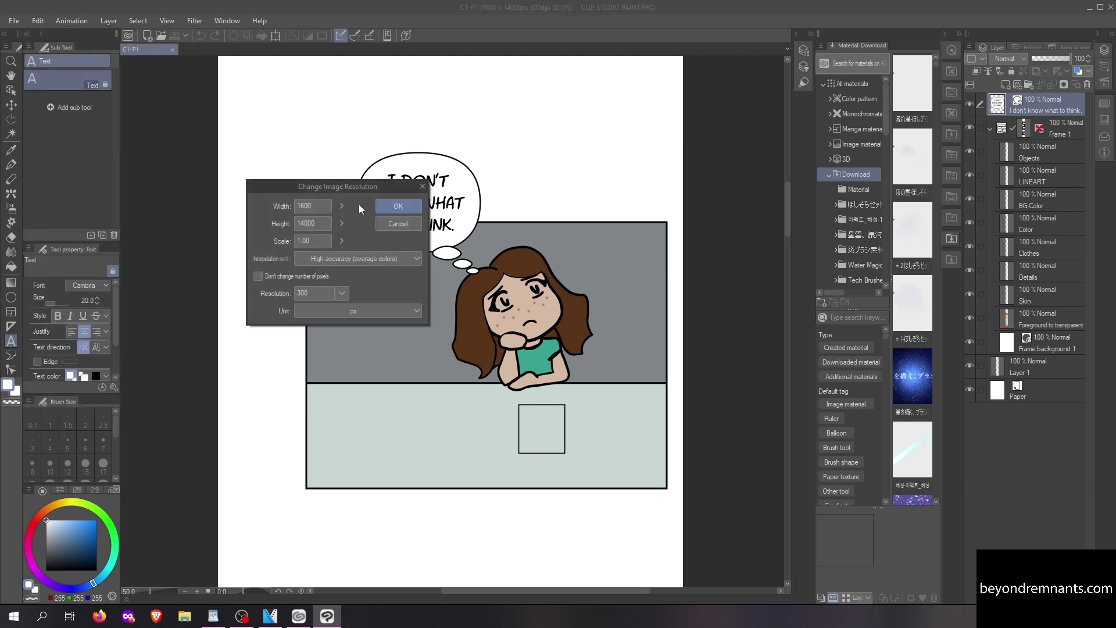